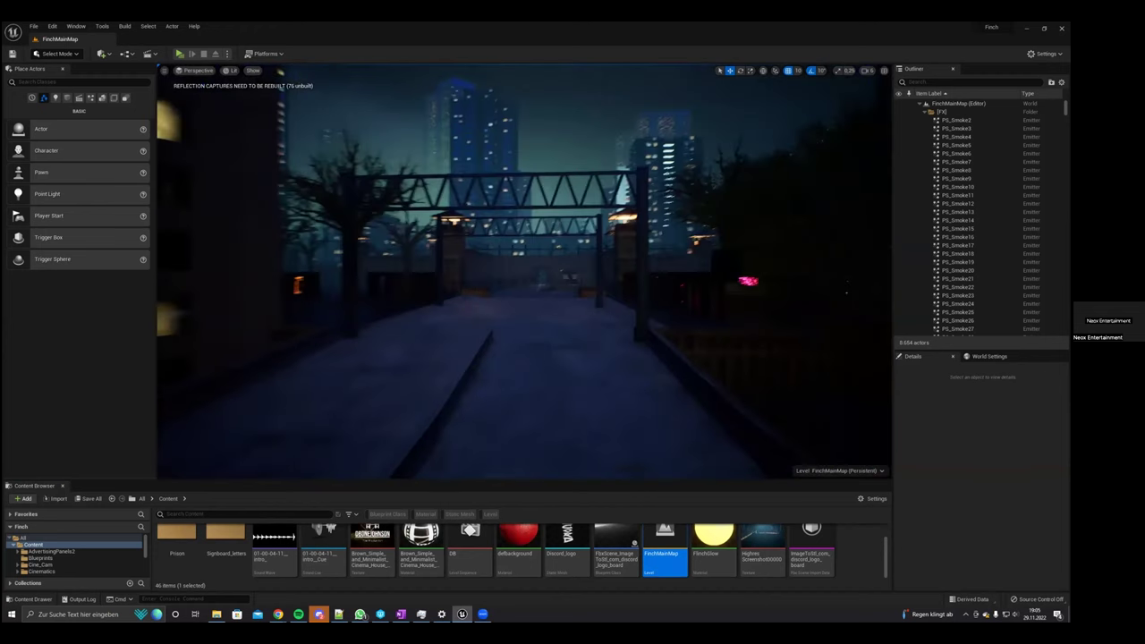
# Fly through the night street in the standalone preview and raise the walk speed to 10.0.
pyautogui.press('w')
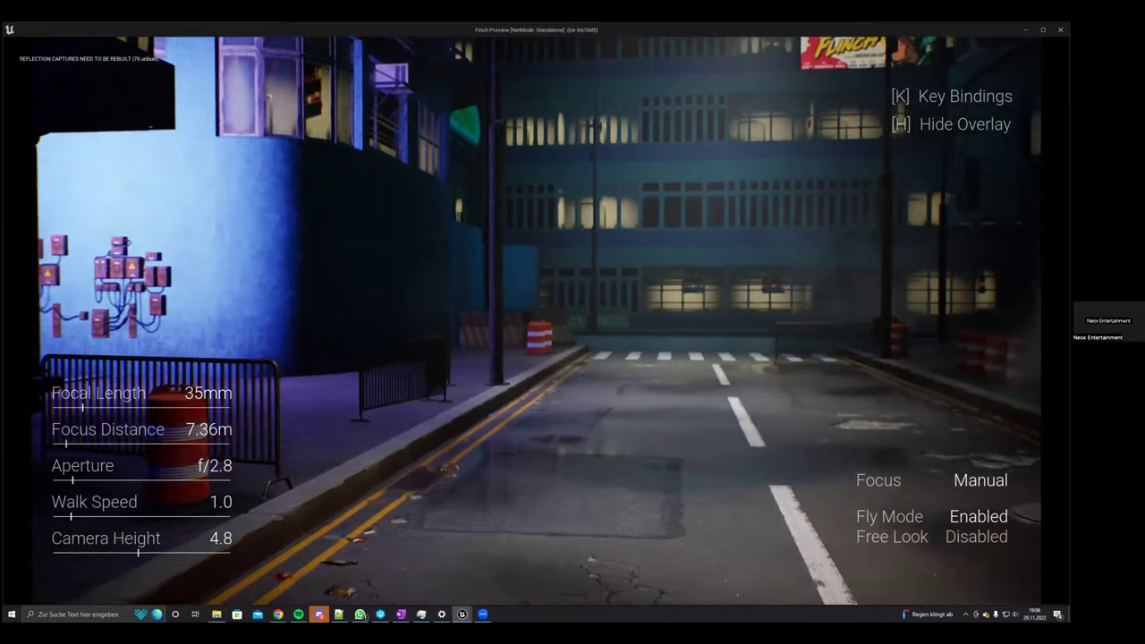
pyautogui.press('w')
pyautogui.scroll(8, 537, 320)
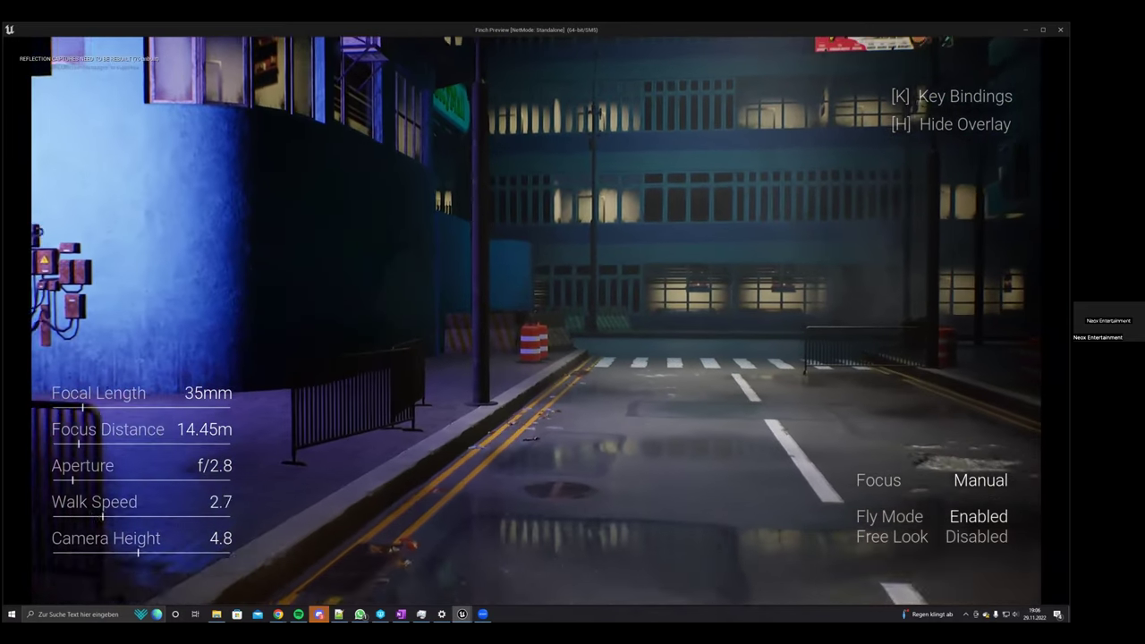
pyautogui.scroll(8, 572, 322)
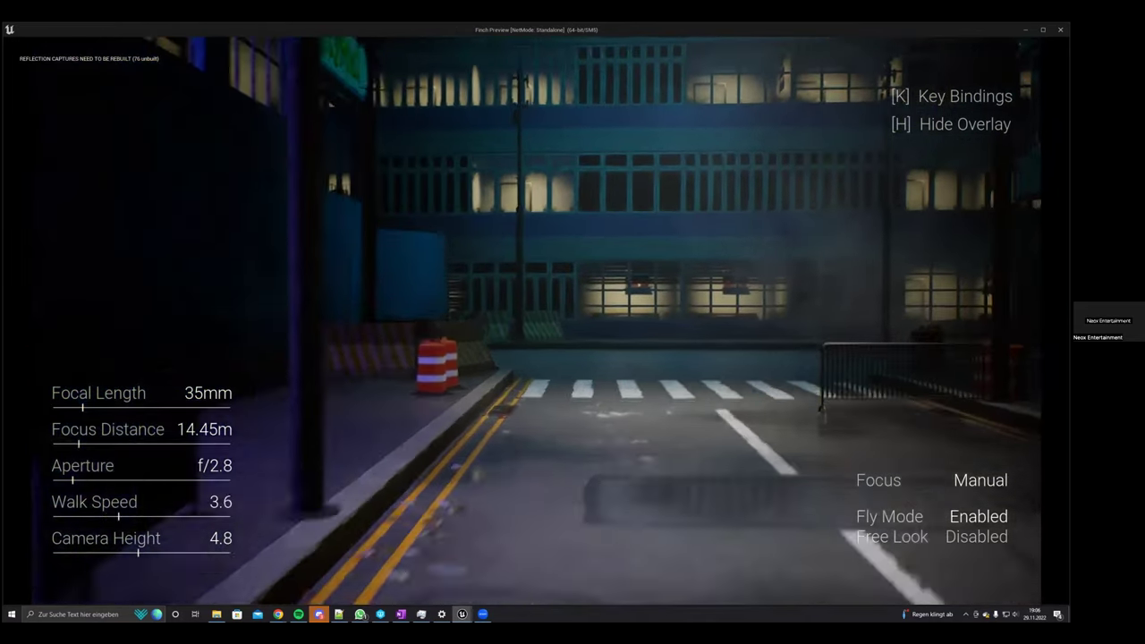
pyautogui.scroll(2, 573, 323)
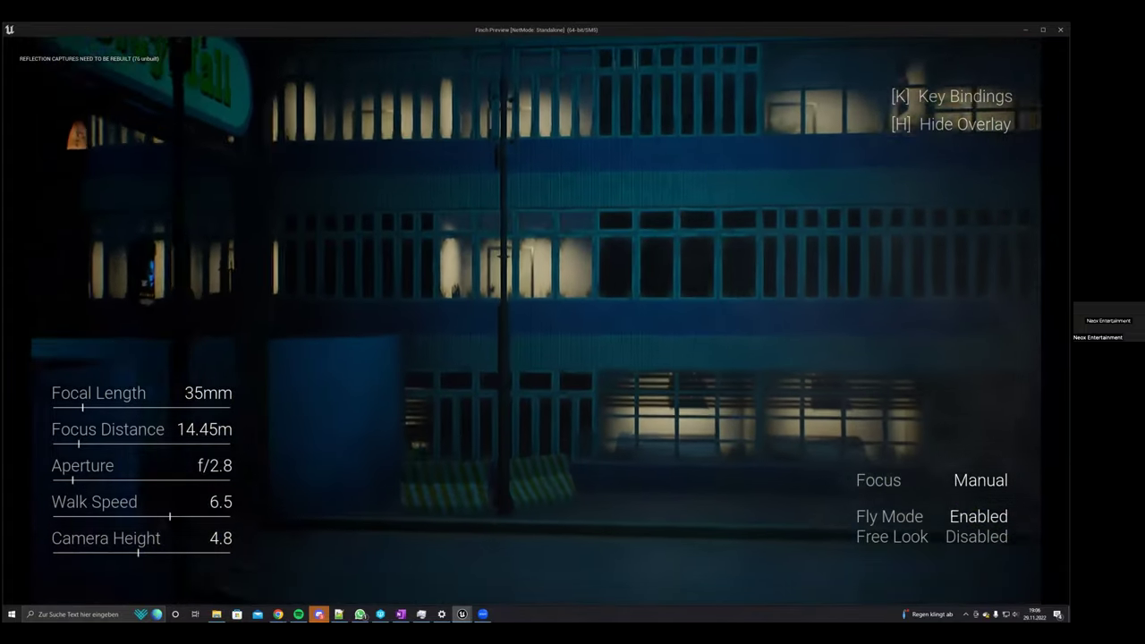
pyautogui.press('a')
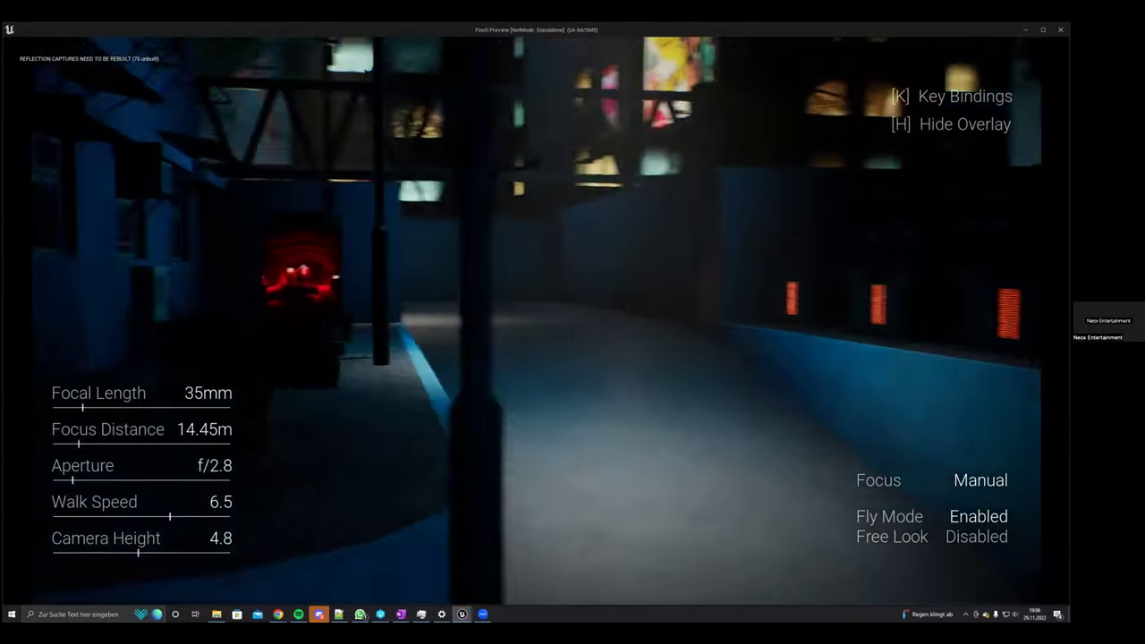
pyautogui.scroll(1, 573, 322)
pyautogui.scroll(3, 572, 323)
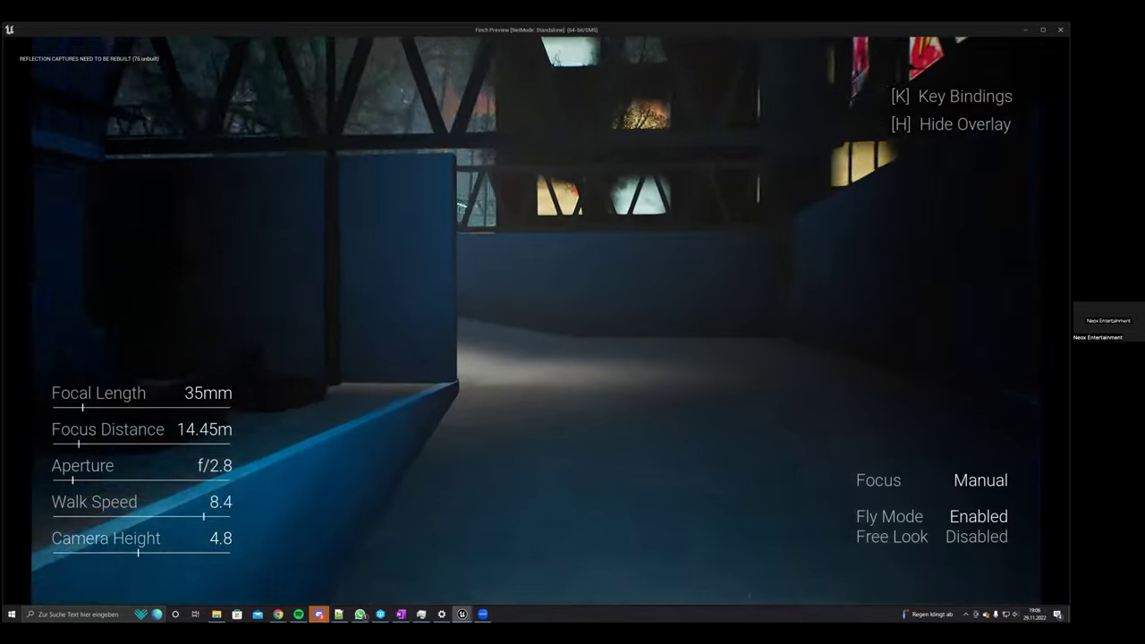
pyautogui.scroll(2, 572, 323)
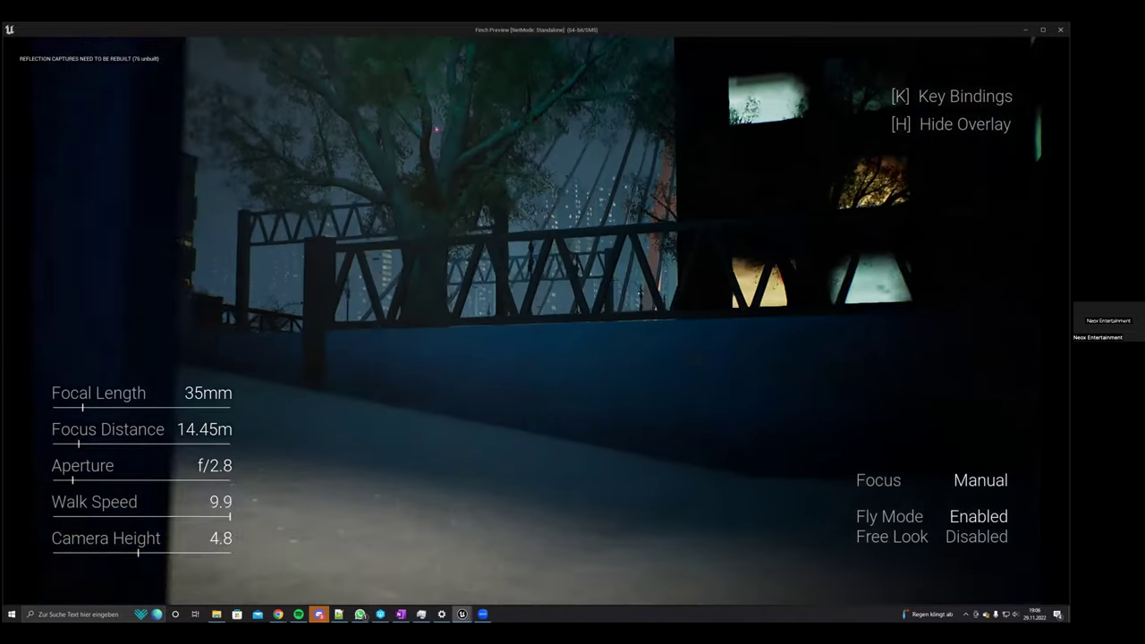
pyautogui.scroll(1, 573, 322)
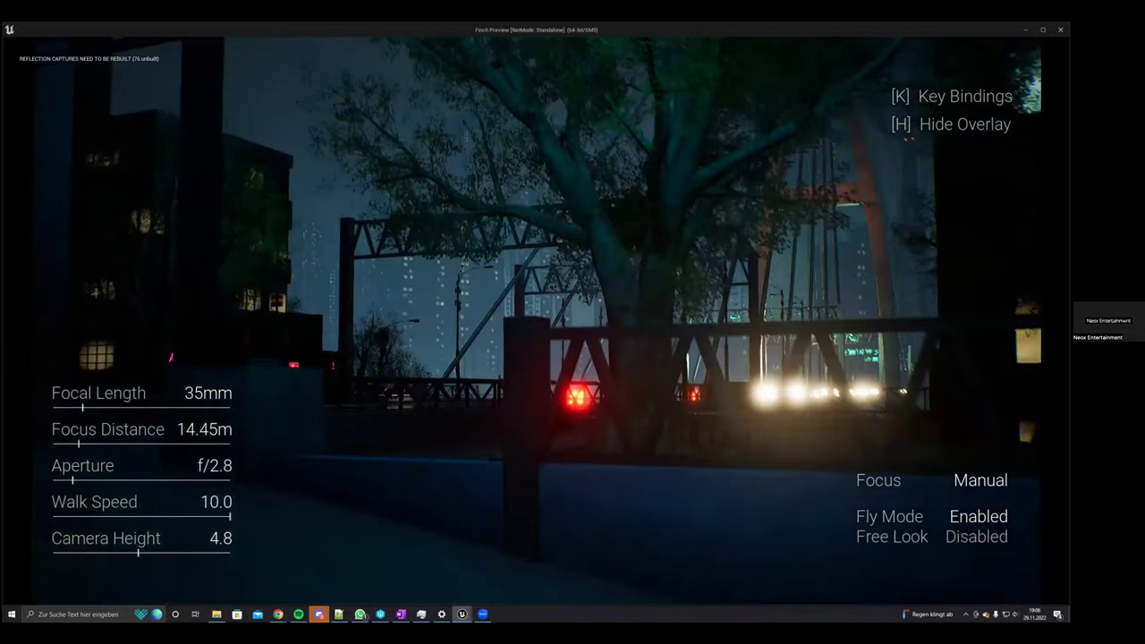
# Fly the preview camera up over the cable-stayed bridge to view the traffic and skyline, and end the preview.
pyautogui.press('a')
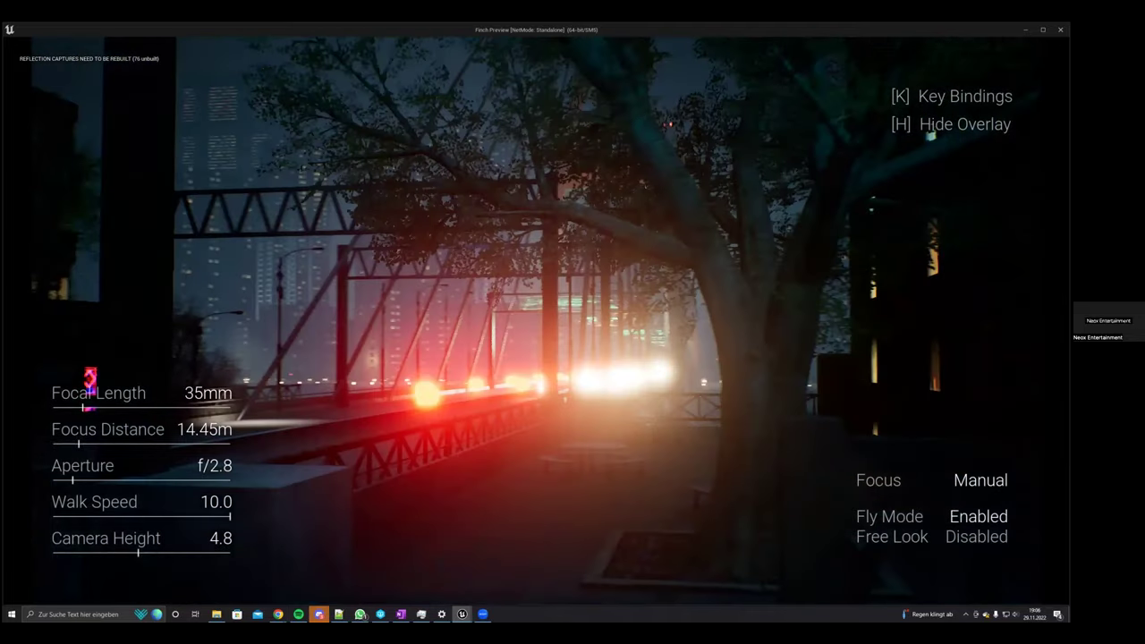
pyautogui.press('a')
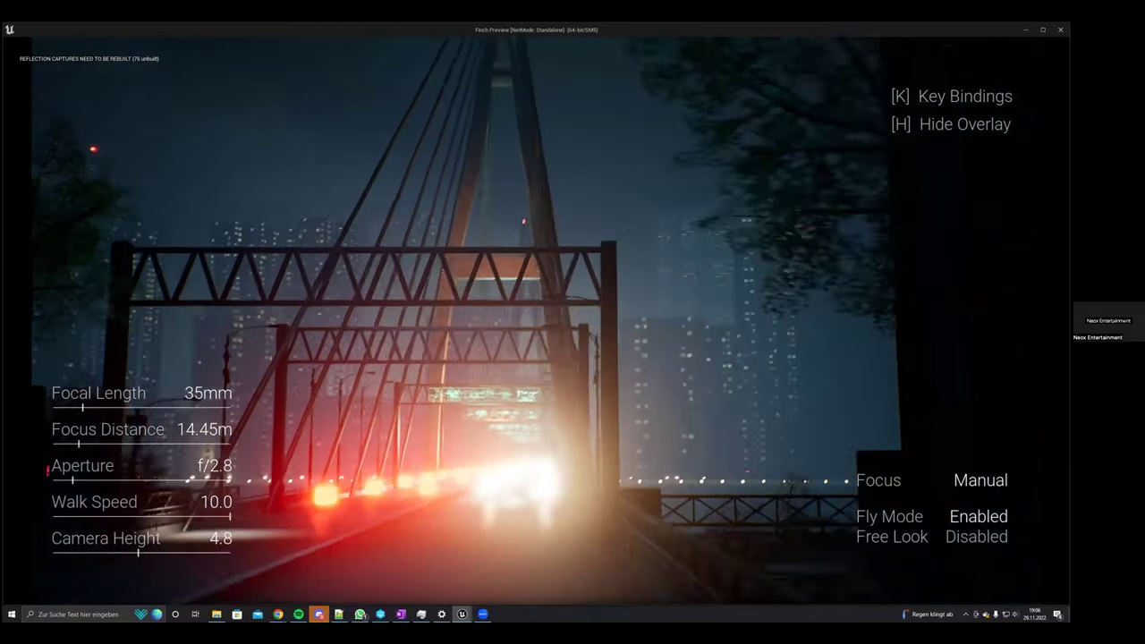
pyautogui.press('e')
pyautogui.press('w')
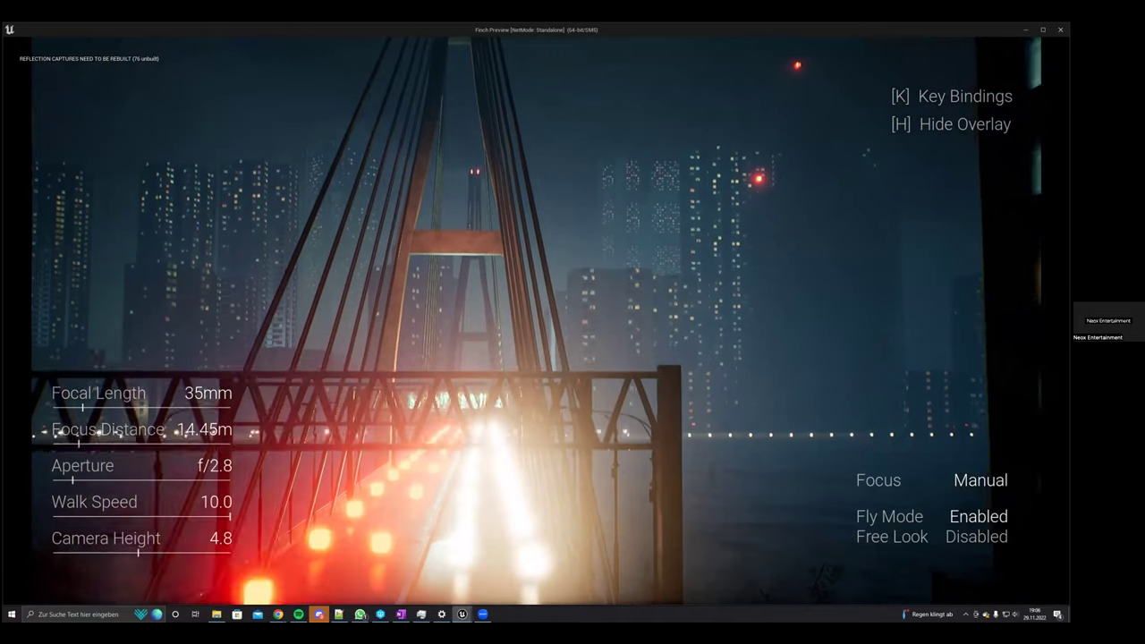
pyautogui.press('e')
pyautogui.press('w')
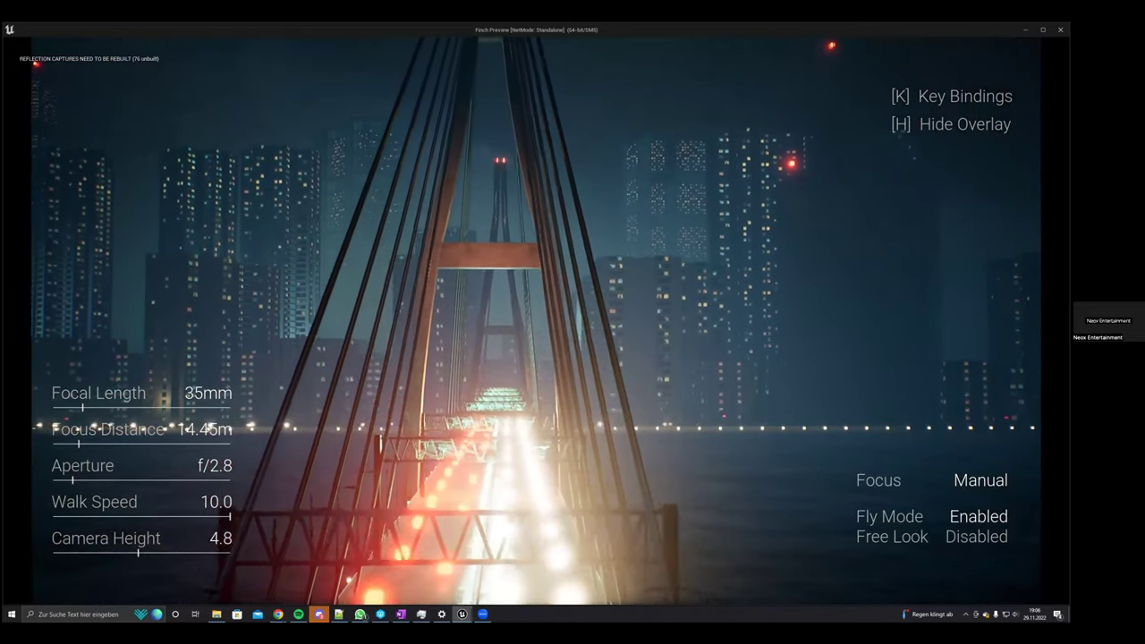
pyautogui.press('w')
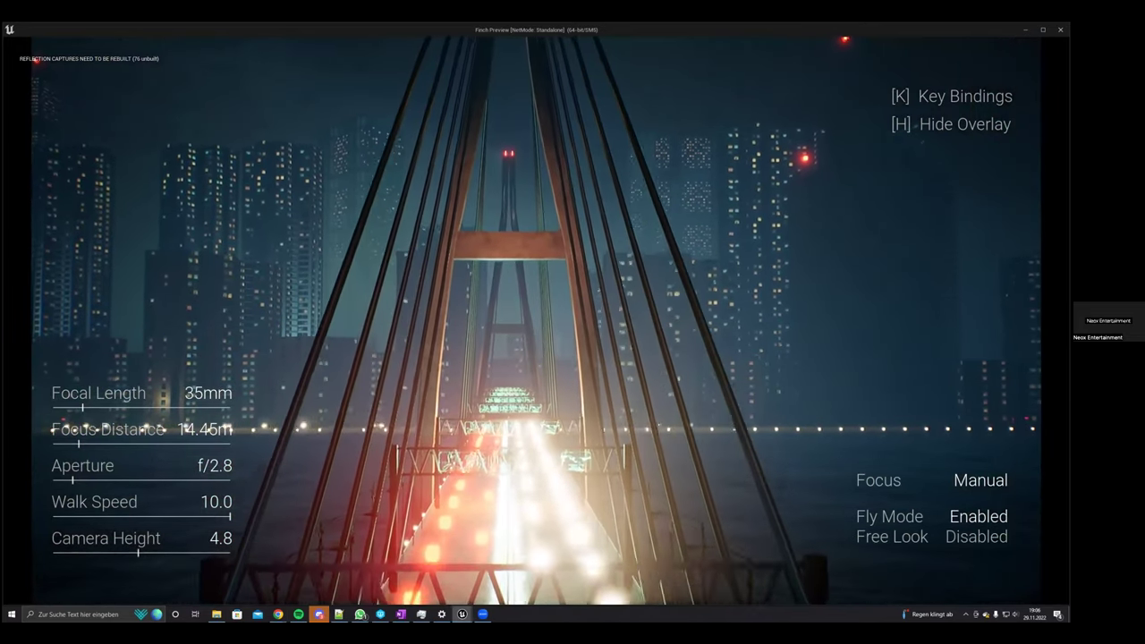
pyautogui.press('Escape')
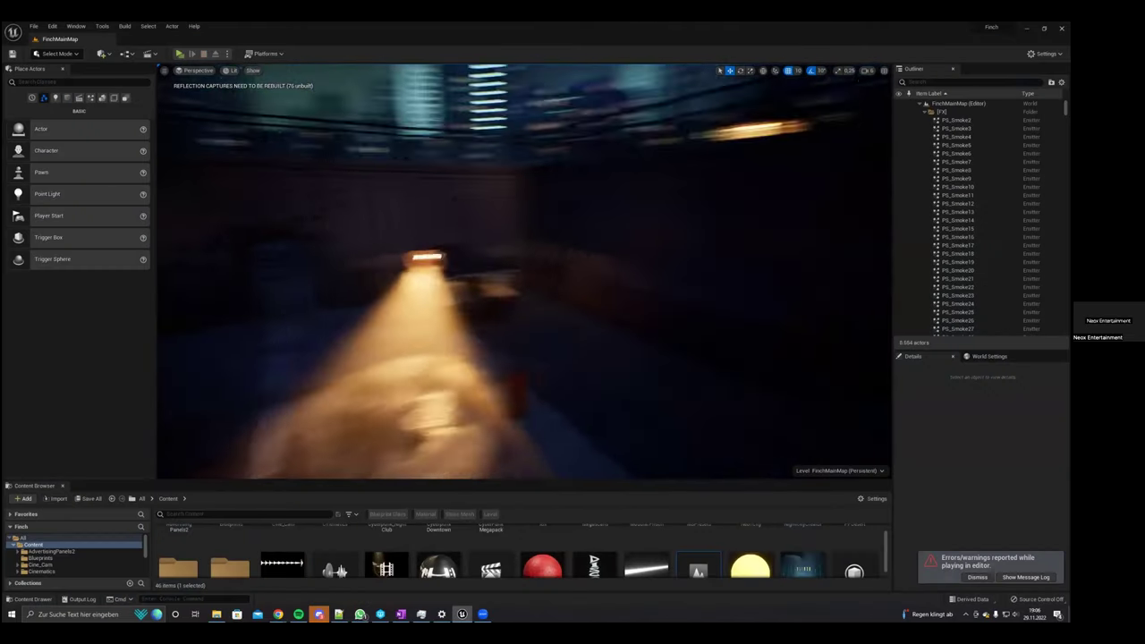
# Fly through the archway and dark prison grounds in the editor viewport to inspect the buildings and entrances.
pyautogui.press('w')
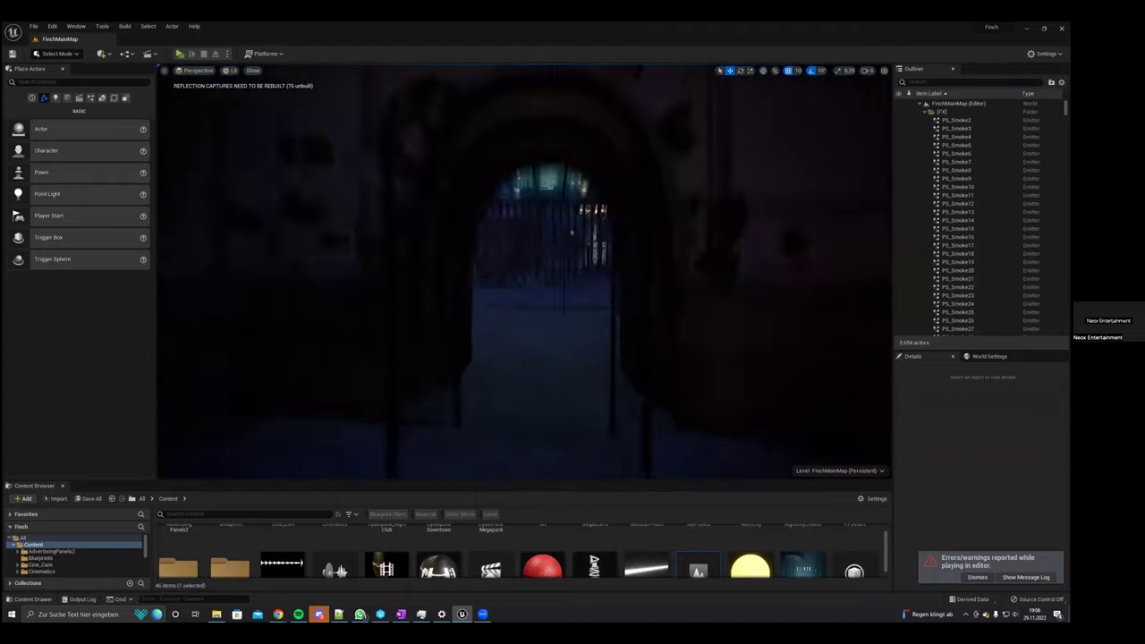
pyautogui.moveTo(528, 271); pyautogui.dragTo(394, 242, button='right')
pyautogui.press('w')
pyautogui.moveTo(524, 271); pyautogui.dragTo(595, 261, button='right')
pyautogui.press('w')
pyautogui.press('w')
pyautogui.press('w')
pyautogui.moveTo(524, 271); pyautogui.dragTo(407, 273, button='right')
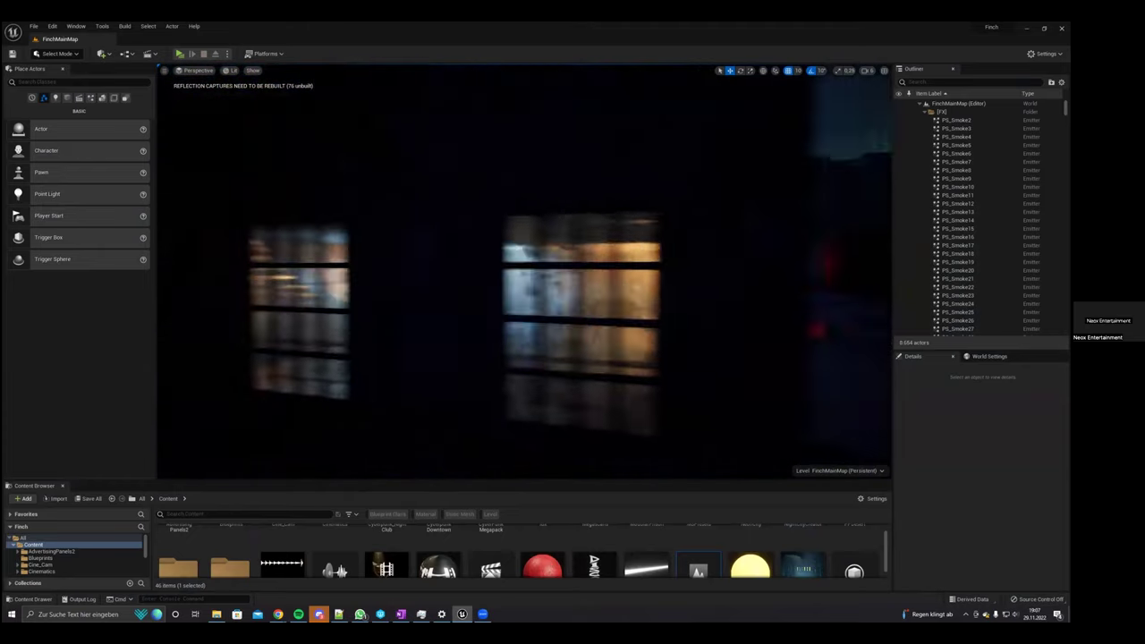
pyautogui.press('w')
pyautogui.moveTo(524, 271); pyautogui.dragTo(341, 276, button='right')
pyautogui.press('w')
# Rotate the small guard booth's door, SM_DoorInterior13, open around its vertical axis to about -300°.
pyautogui.moveTo(610, 281); pyautogui.dragTo(854, 309, button='right')
pyautogui.press('s')
pyautogui.click(569, 253)
pyautogui.press('e')
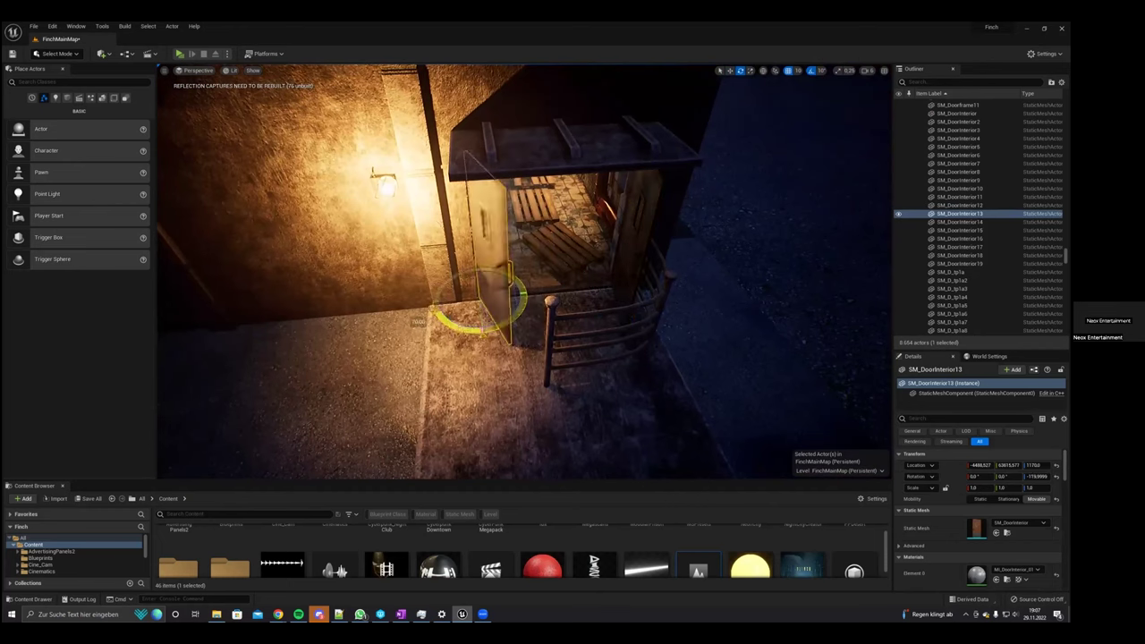
# Switch the viewport shading to Unlit near the dark metal staircase.
pyautogui.moveTo(522, 279); pyautogui.dragTo(224, 246, button='right')
pyautogui.press('w')
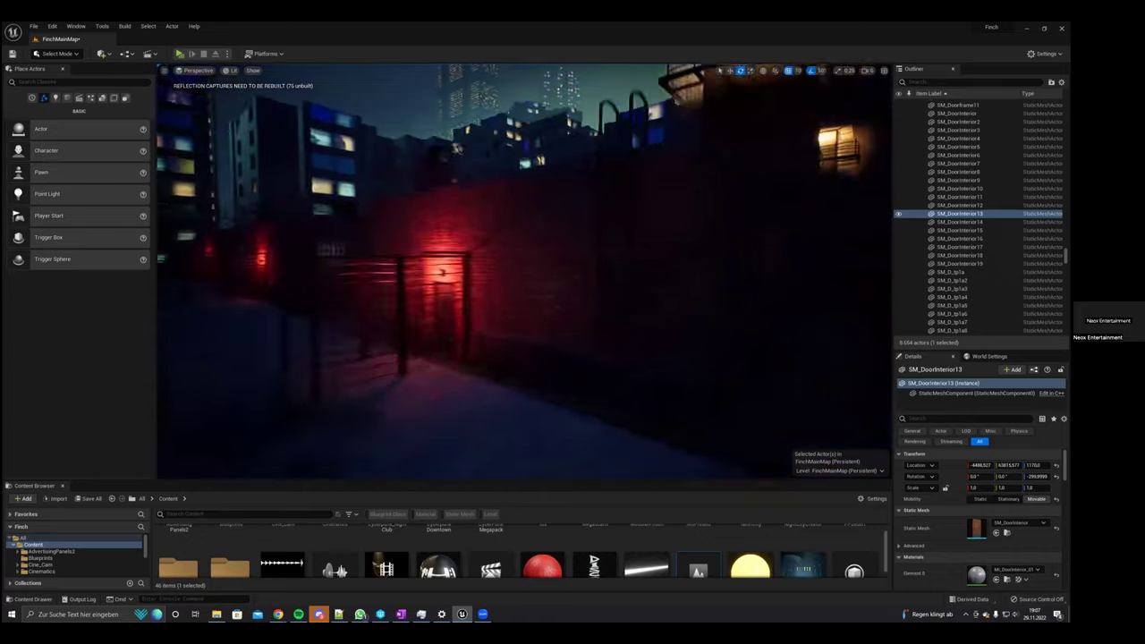
pyautogui.press('w')
pyautogui.moveTo(525, 271); pyautogui.dragTo(752, 268, button='right')
pyautogui.moveTo(535, 184); pyautogui.dragTo(535, 183, button='right')
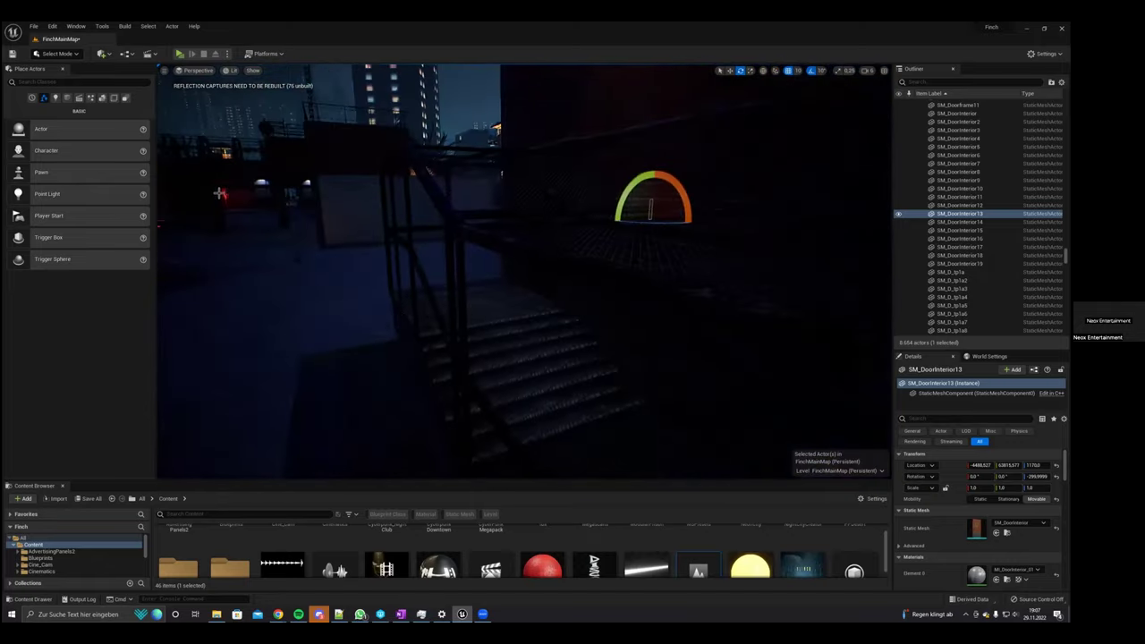
pyautogui.click(231, 70)
pyautogui.click(249, 103)
# Rotate both leaves of the wooden double door at the brick building's tiled corridor open.
pyautogui.moveTo(505, 286)
pyautogui.mouseDown(button='right')
pyautogui.moveTo(562, 284)
pyautogui.moveTo(493, 281)
pyautogui.mouseUp(button='right')
pyautogui.click(493, 281)
pyautogui.moveTo(443, 372); pyautogui.dragTo(358, 376)
pyautogui.click(543, 358)
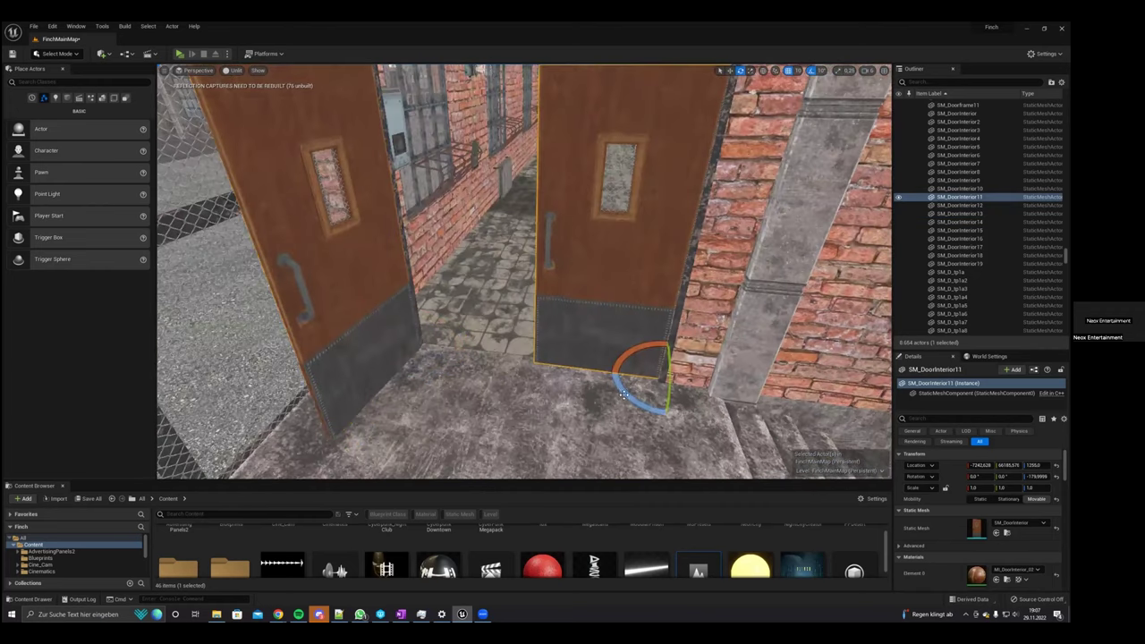
pyautogui.moveTo(623, 395)
pyautogui.mouseDown()
pyautogui.moveTo(591, 404)
pyautogui.moveTo(620, 389)
pyautogui.mouseUp()
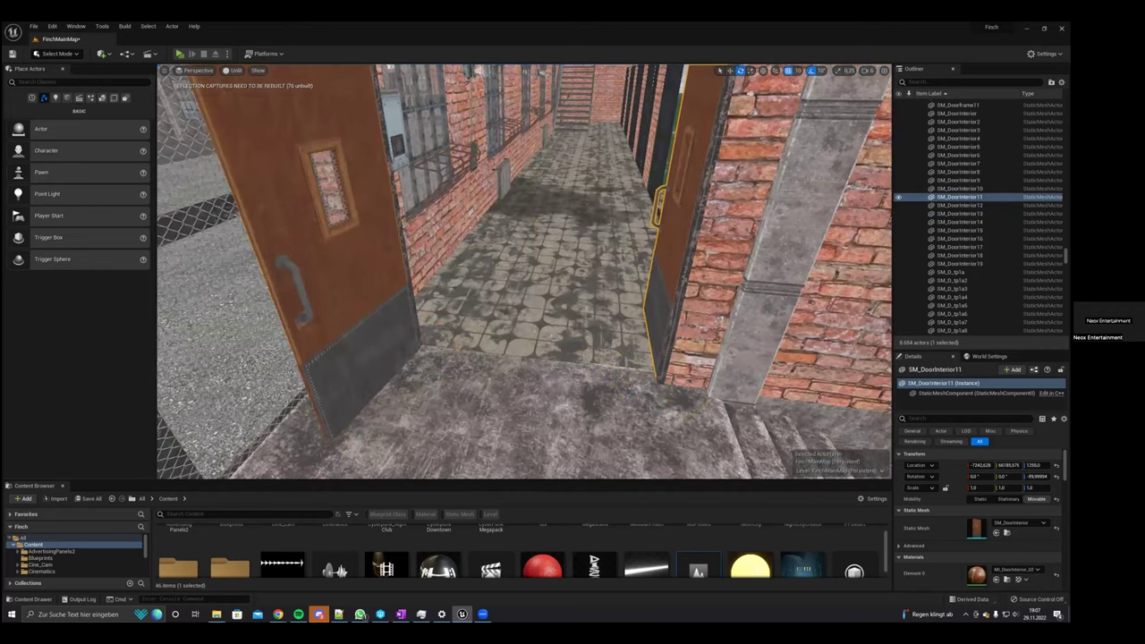
# Rotate both leaves of the wooden double door in front of the barred gate open, including SM_DoorInterior3.
pyautogui.moveTo(620, 389); pyautogui.dragTo(620, 389, button='right')
pyautogui.moveTo(524, 272); pyautogui.dragTo(524, 272, button='right')
pyautogui.moveTo(653, 312); pyautogui.dragTo(652, 312, button='right')
pyautogui.click(777, 346)
pyautogui.moveTo(775, 366); pyautogui.dragTo(811, 383)
pyautogui.click(443, 332)
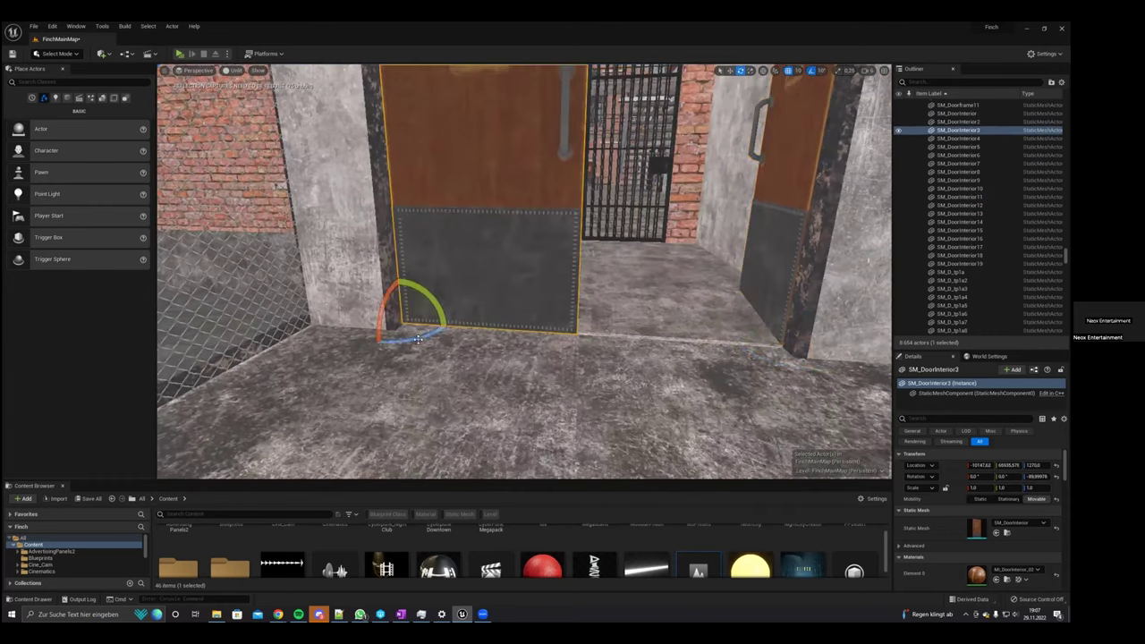
pyautogui.moveTo(416, 339); pyautogui.dragTo(559, 319)
# Rotate the single wooden door SM_DoorInterior, beside the railings in the tiled hall, open around its vertical axis.
pyautogui.press('w')
pyautogui.moveTo(558, 319); pyautogui.dragTo(721, 303, button='right')
pyautogui.press('s')
pyautogui.press('w')
pyautogui.moveTo(497, 270); pyautogui.dragTo(503, 277, button='right')
pyautogui.click(503, 353)
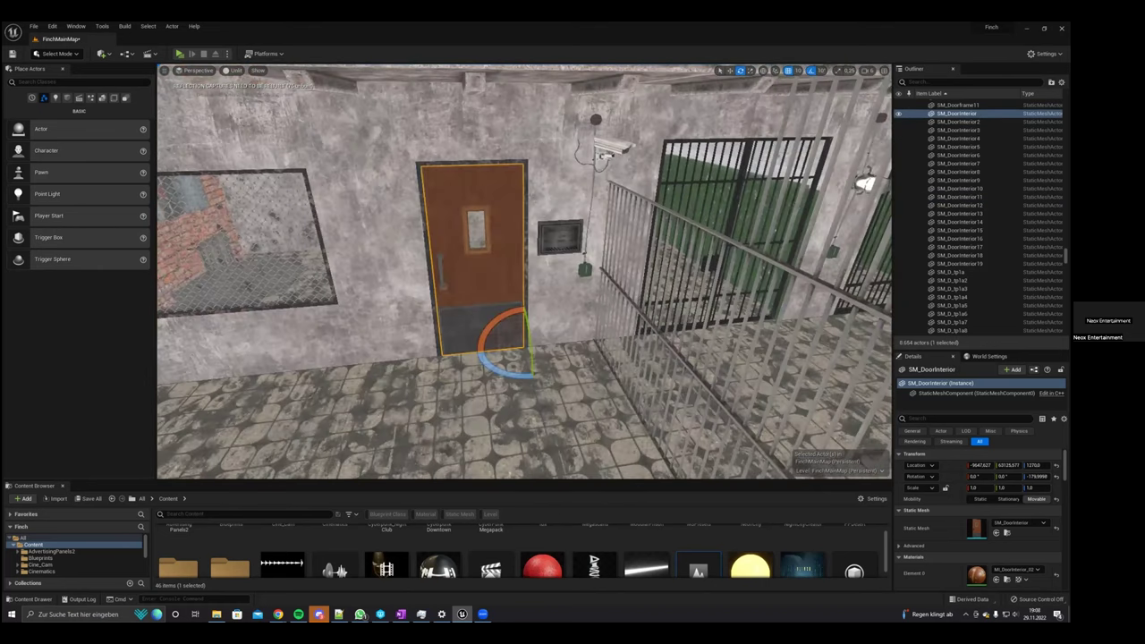
pyautogui.moveTo(504, 369); pyautogui.dragTo(474, 366)
# Rotate the double door leaves SM_DoorInterior6 and SM_DoorInterior5, behind the barred opening in the brick wall, open.
pyautogui.moveTo(475, 366); pyautogui.dragTo(358, 362, button='right')
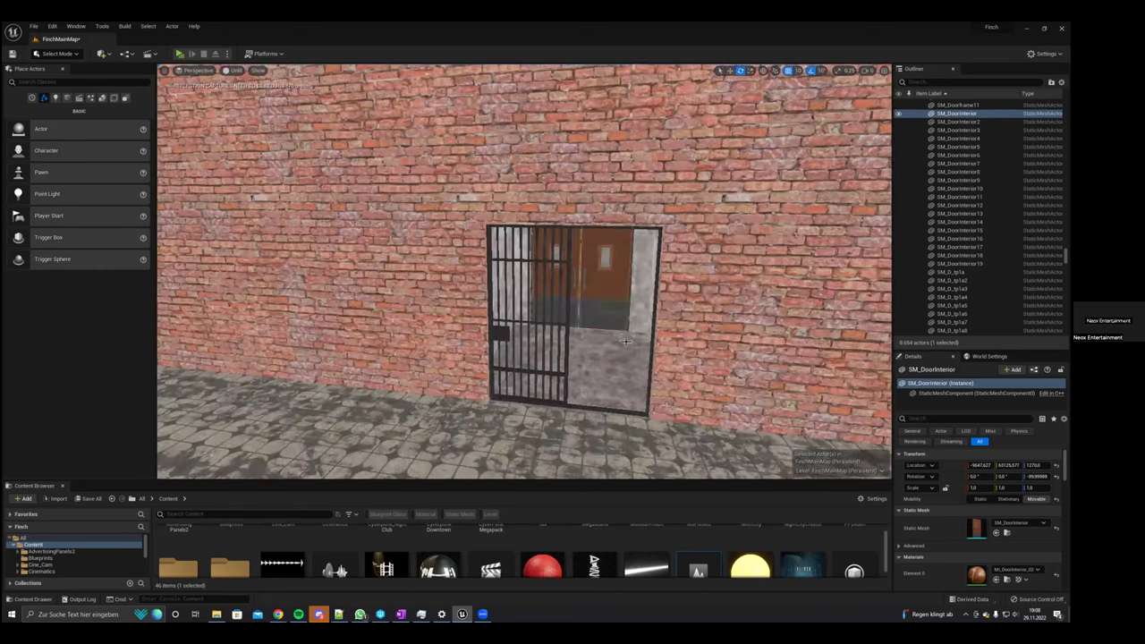
pyautogui.click(627, 295)
pyautogui.moveTo(626, 345); pyautogui.dragTo(676, 331)
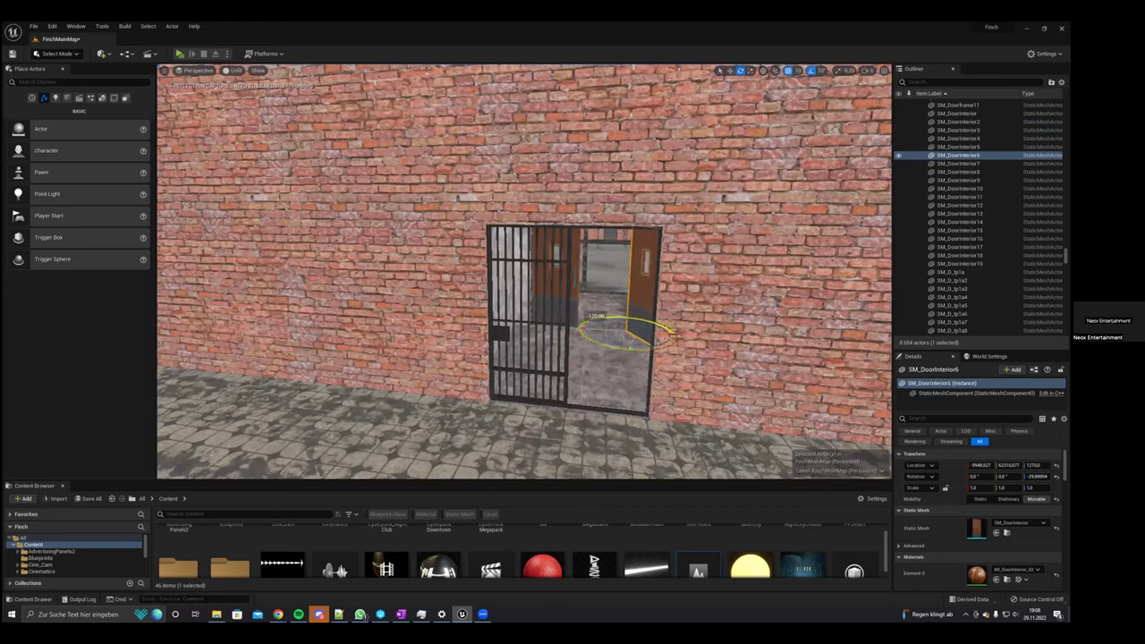
pyautogui.moveTo(673, 335); pyautogui.dragTo(685, 325, button='right')
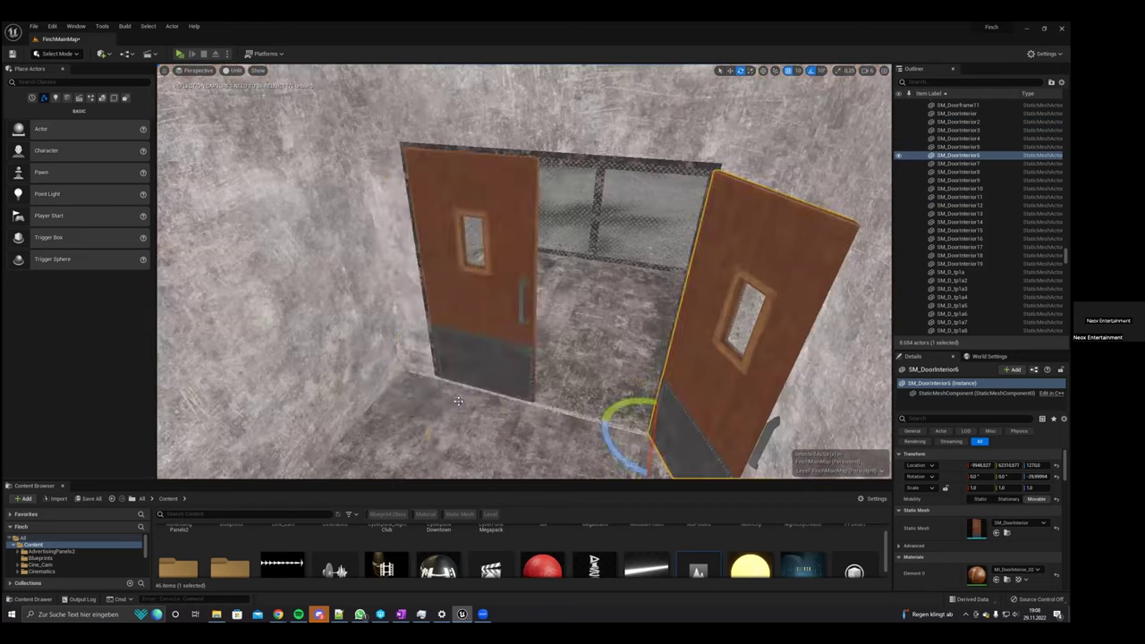
pyautogui.click(463, 376)
pyautogui.moveTo(443, 407); pyautogui.dragTo(399, 414)
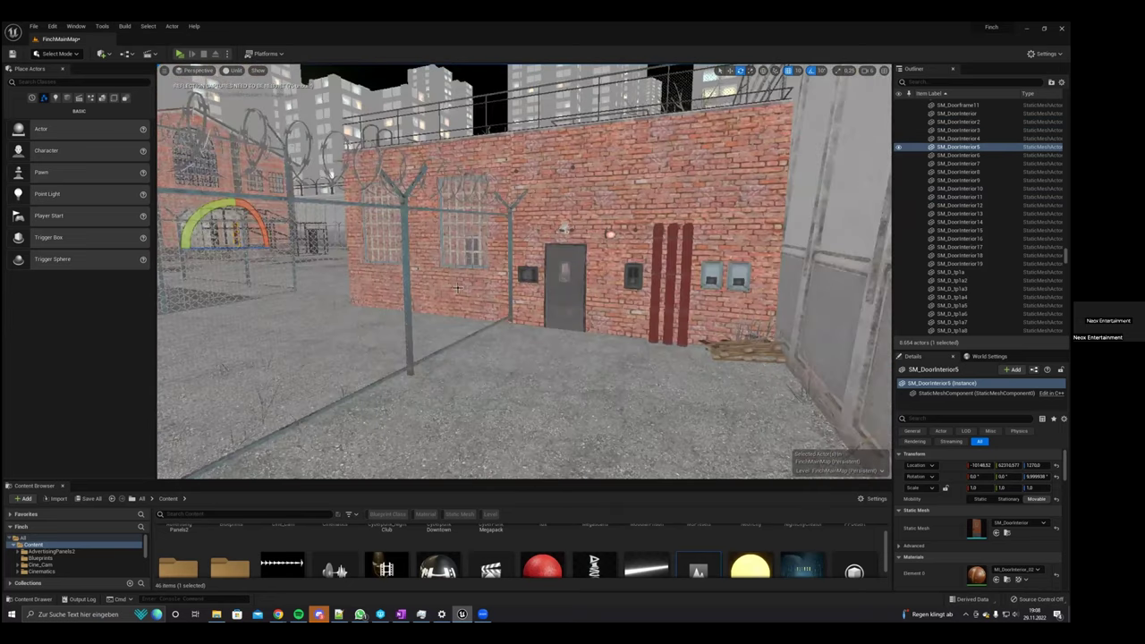
# Rotate the grey exterior door SM_DoorInterior17, next to the red pipes on the brick wall, open.
pyautogui.moveTo(457, 288); pyautogui.dragTo(564, 254, button='right')
pyautogui.moveTo(525, 329); pyautogui.dragTo(540, 348, button='right')
pyautogui.click(538, 255)
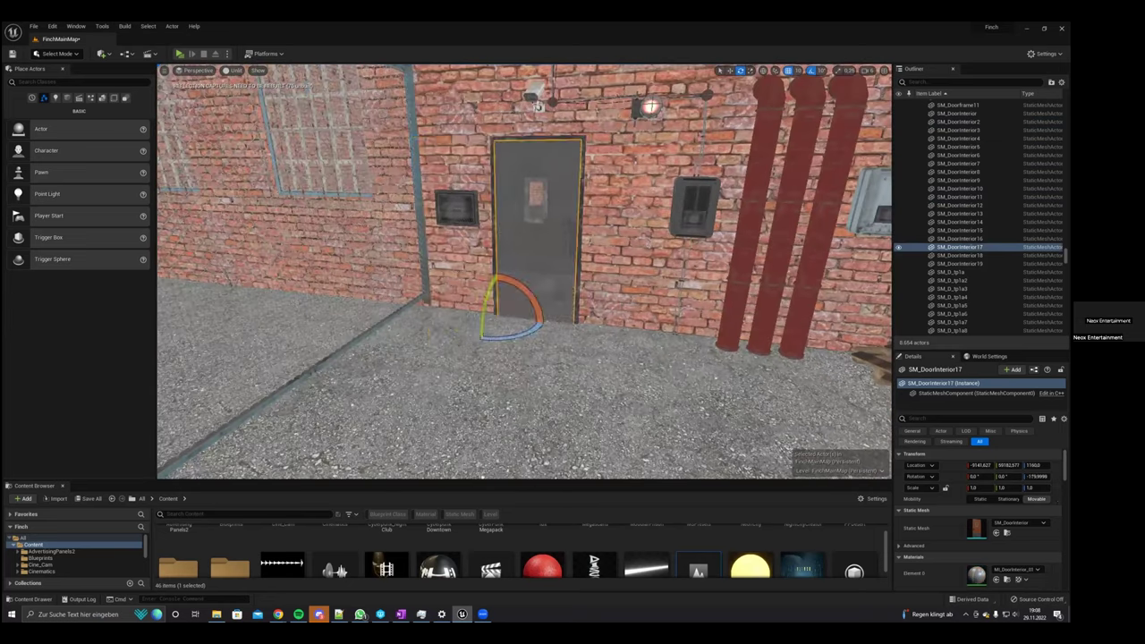
pyautogui.moveTo(513, 338); pyautogui.dragTo(456, 333)
pyautogui.moveTo(483, 336); pyautogui.dragTo(482, 311, button='right')
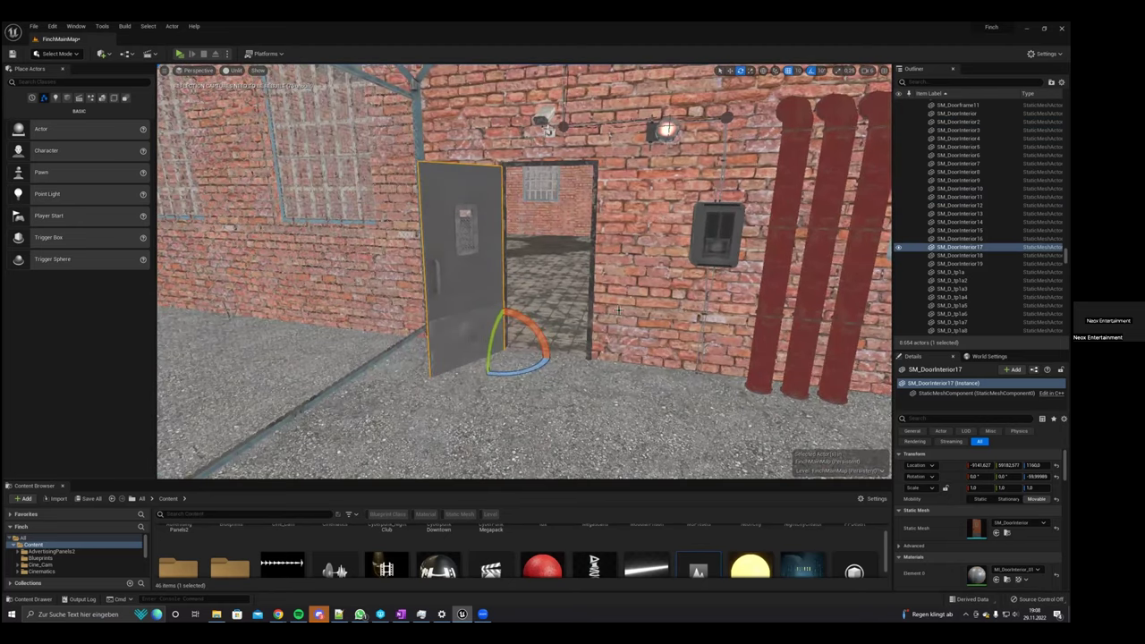
# Unlock the grouped brick-wall actors and rotate the grey door SM_DoorInterior16 open to about 340°.
pyautogui.moveTo(618, 310); pyautogui.dragTo(492, 320, button='right')
pyautogui.rightClick(486, 325)
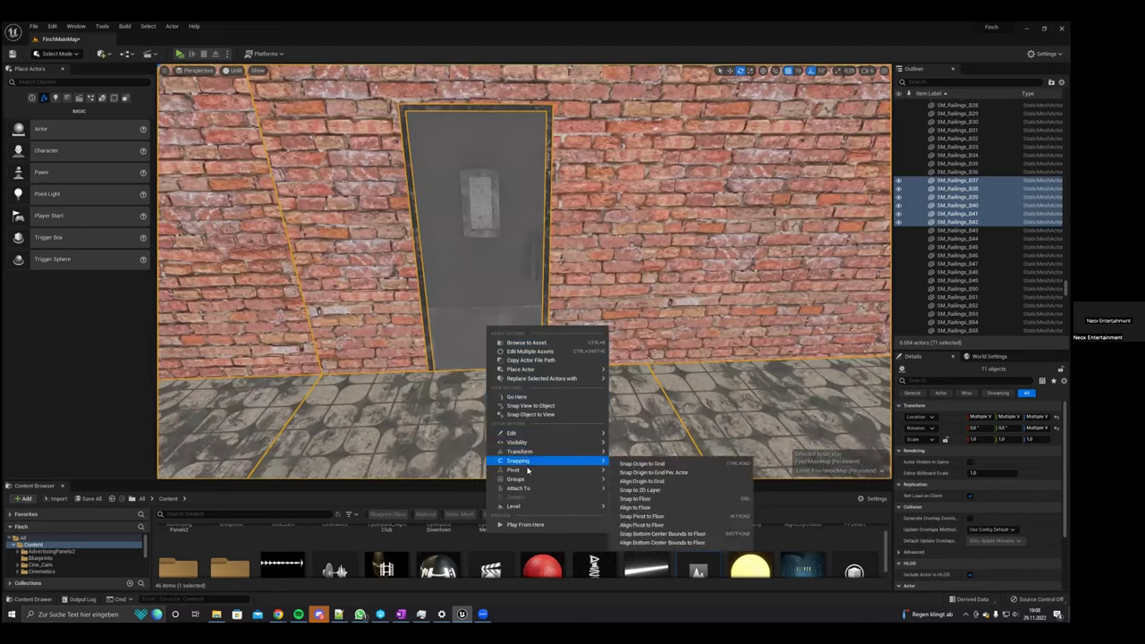
pyautogui.moveTo(529, 455)
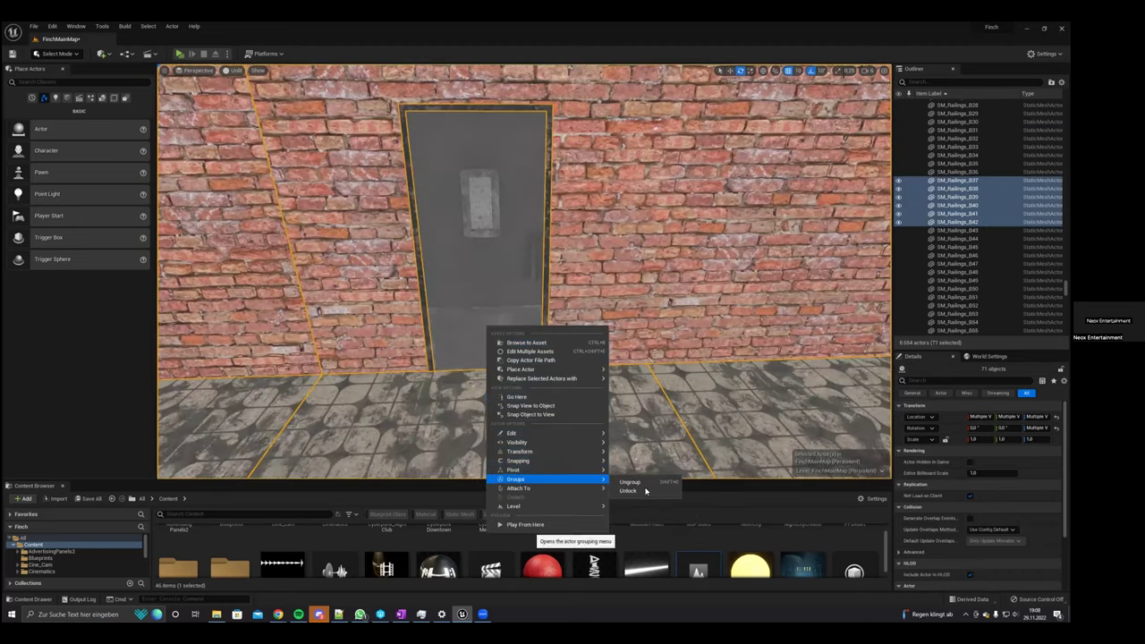
pyautogui.click(501, 330)
pyautogui.moveTo(455, 394); pyautogui.dragTo(628, 380)
# Fly the viewport out of the prison and along the city streets into the futuristic bar to look for more doors.
pyautogui.moveTo(628, 380); pyautogui.dragTo(501, 331, button='right')
pyautogui.press('w')
pyautogui.moveTo(525, 272); pyautogui.dragTo(640, 300, button='right')
pyautogui.press('w')
pyautogui.press('w')
pyautogui.moveTo(525, 272); pyautogui.dragTo(608, 270, button='right')
pyautogui.press('w')
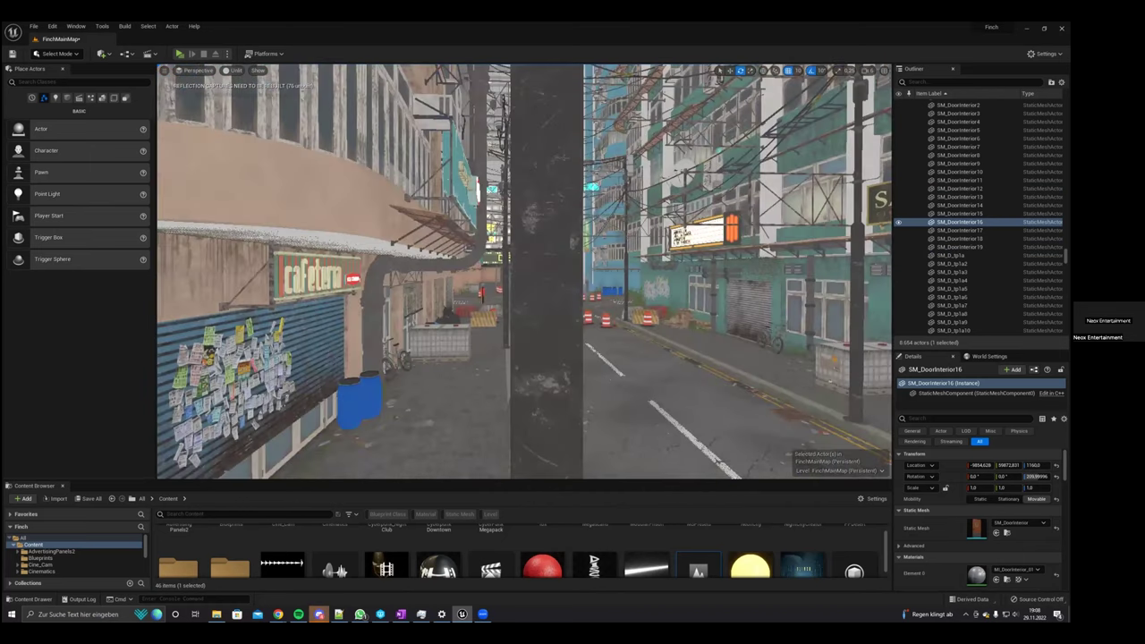
pyautogui.press('w')
pyautogui.moveTo(524, 272); pyautogui.dragTo(501, 276, button='right')
pyautogui.press('w')
pyautogui.moveTo(537, 335); pyautogui.dragTo(537, 337, button='right')
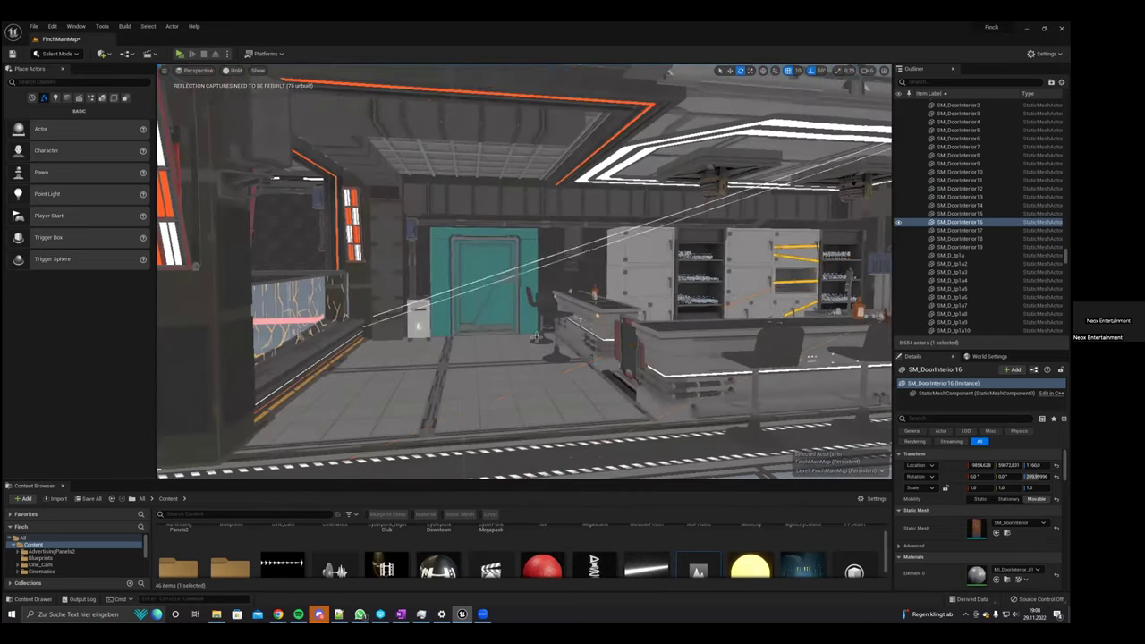
# Select the teal door Mesh_Door7 at the back of the bar, and the mesh Door (7) in the shopping district.
pyautogui.click(511, 294)
pyautogui.press('w')
pyautogui.moveTo(511, 293); pyautogui.dragTo(591, 306, button='right')
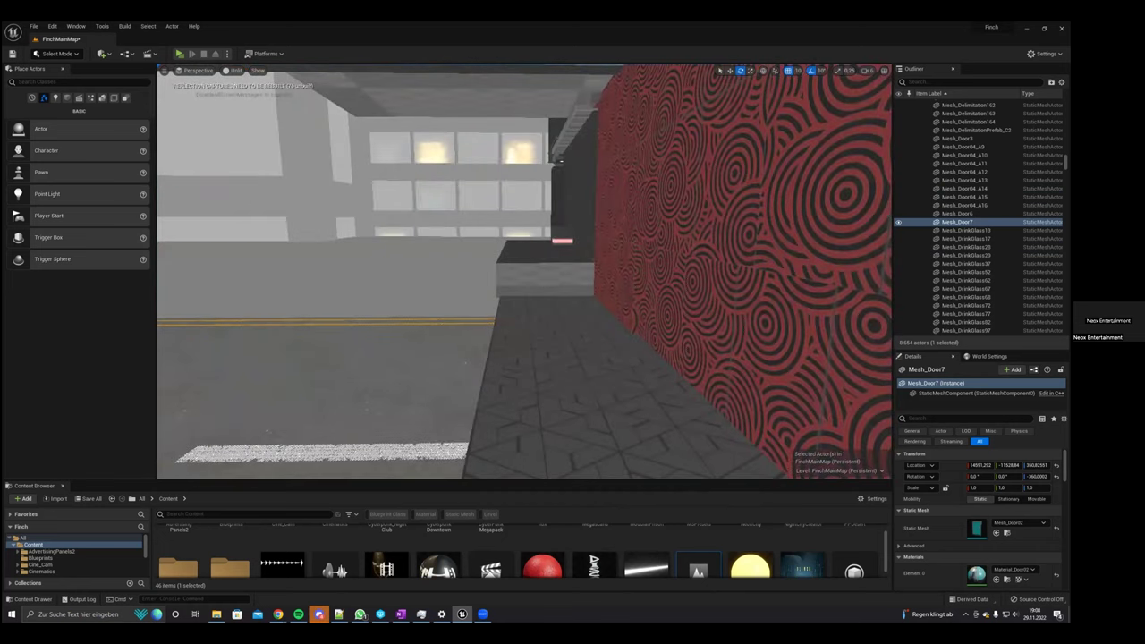
pyautogui.moveTo(520, 298); pyautogui.dragTo(618, 313, button='right')
pyautogui.moveTo(496, 338)
pyautogui.mouseDown(button='right')
pyautogui.moveTo(358, 329)
pyautogui.moveTo(626, 336)
pyautogui.moveTo(447, 338)
pyautogui.moveTo(496, 338)
pyautogui.mouseUp(button='right')
pyautogui.click(496, 337)
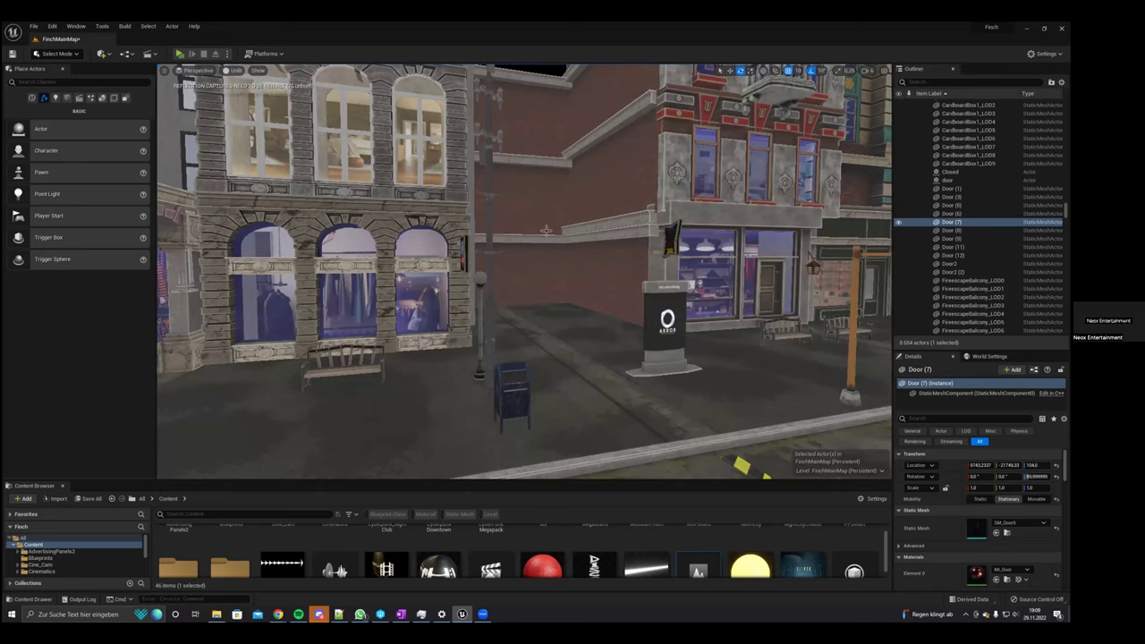
# Leave the shopping district's street level and switch the viewport to Lit view mode.
pyautogui.moveTo(527, 257); pyautogui.dragTo(846, 282, button='right')
pyautogui.press('w')
pyautogui.press('w')
pyautogui.moveTo(525, 257); pyautogui.dragTo(684, 256, button='right')
pyautogui.moveTo(526, 256)
pyautogui.mouseDown(button='right')
pyautogui.moveTo(501, 255)
pyautogui.moveTo(671, 257)
pyautogui.moveTo(525, 257)
pyautogui.mouseUp(button='right')
pyautogui.press('s')
pyautogui.click(235, 71)
pyautogui.click(240, 89)
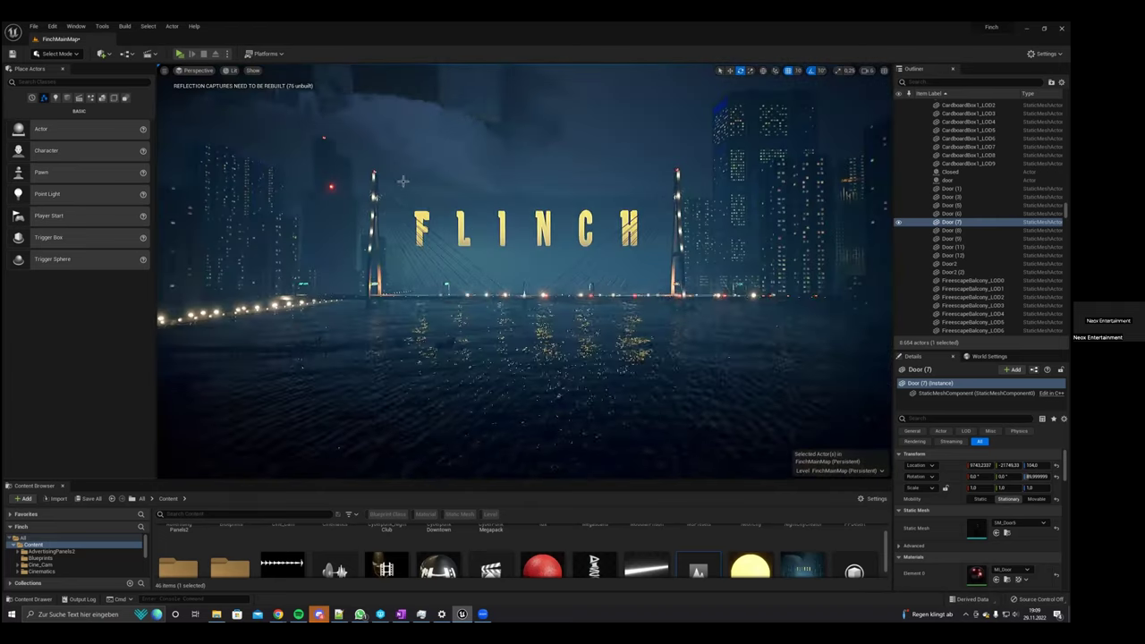
# Search the project content for "logo" assets, enlarge the thumbnails, and examine the city skyline for a place for the FLINCH logo.
pyautogui.moveTo(506, 232); pyautogui.dragTo(506, 252, button='right')
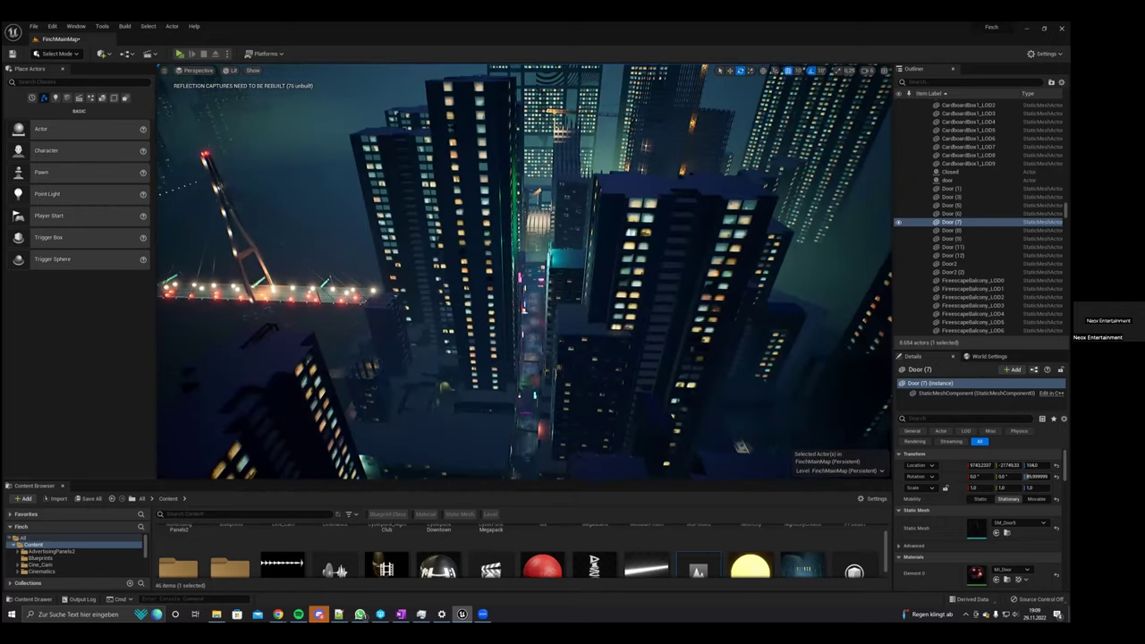
pyautogui.moveTo(505, 252); pyautogui.dragTo(505, 269, button='right')
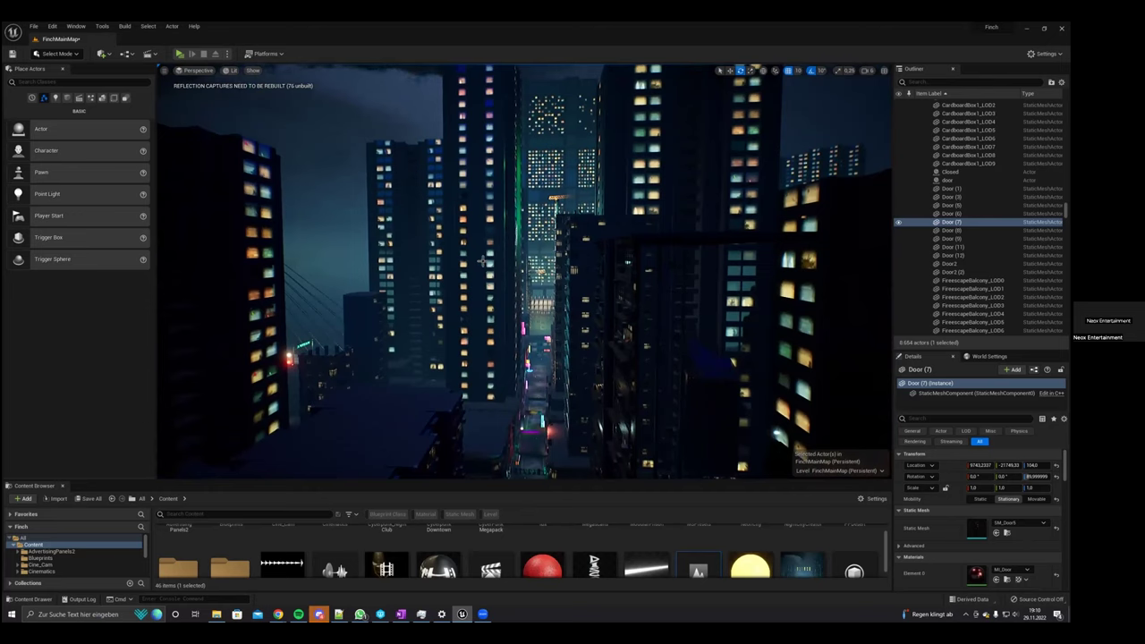
pyautogui.click(280, 516)
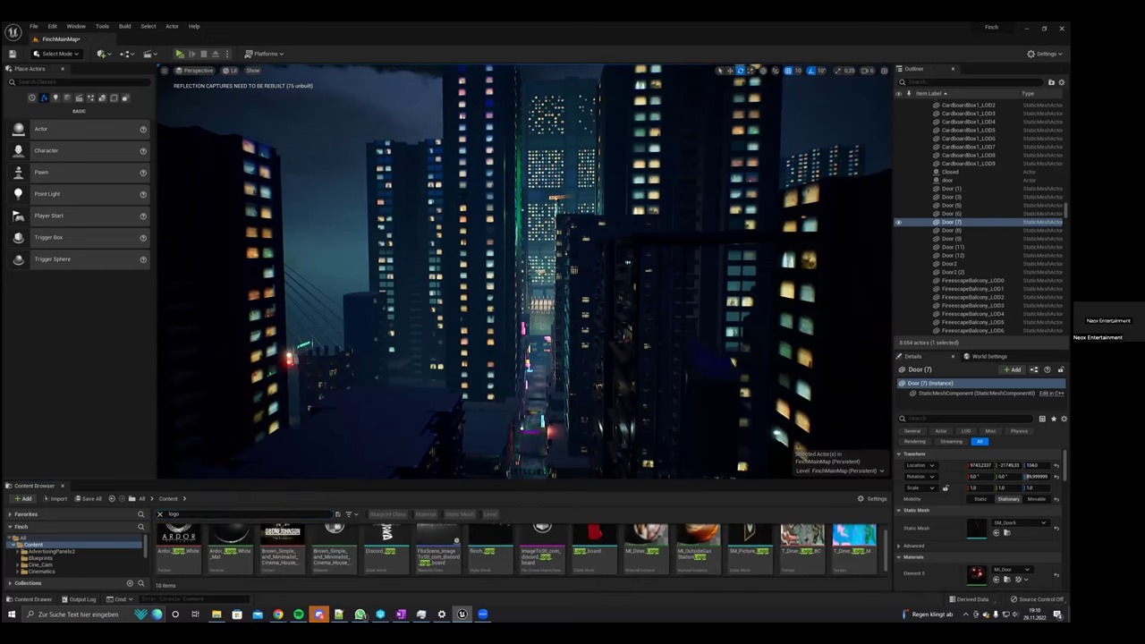
pyautogui.press('a')
pyautogui.moveTo(501, 304); pyautogui.dragTo(526, 304, button='right')
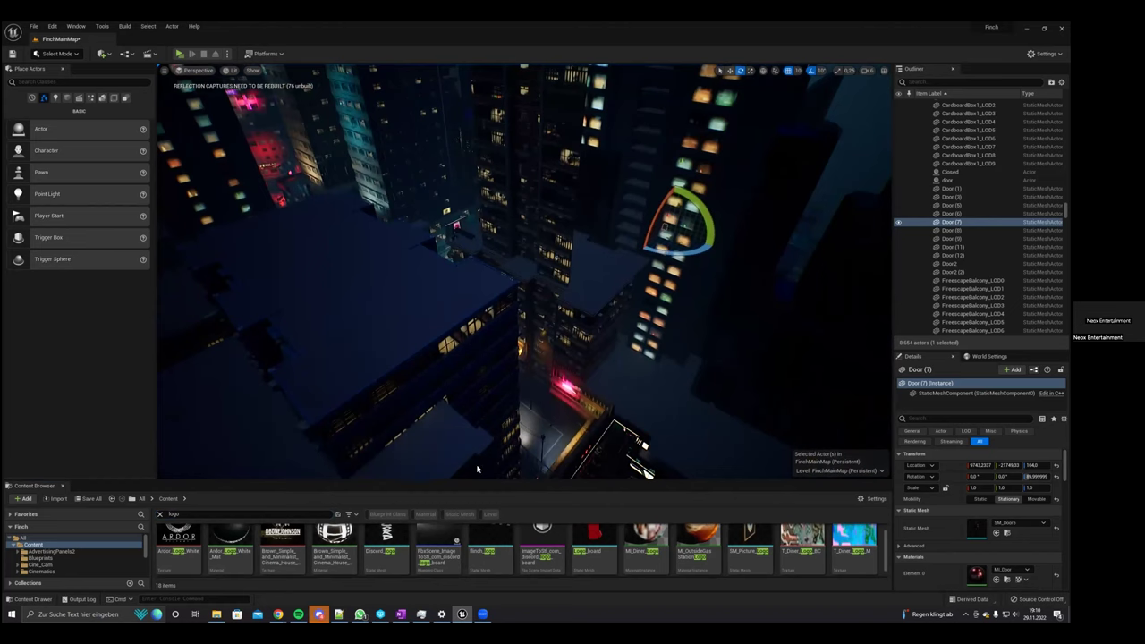
pyautogui.press('w')
pyautogui.moveTo(525, 272); pyautogui.dragTo(407, 228, button='right')
pyautogui.moveTo(547, 387); pyautogui.dragTo(548, 415, button='right')
pyautogui.press('w')
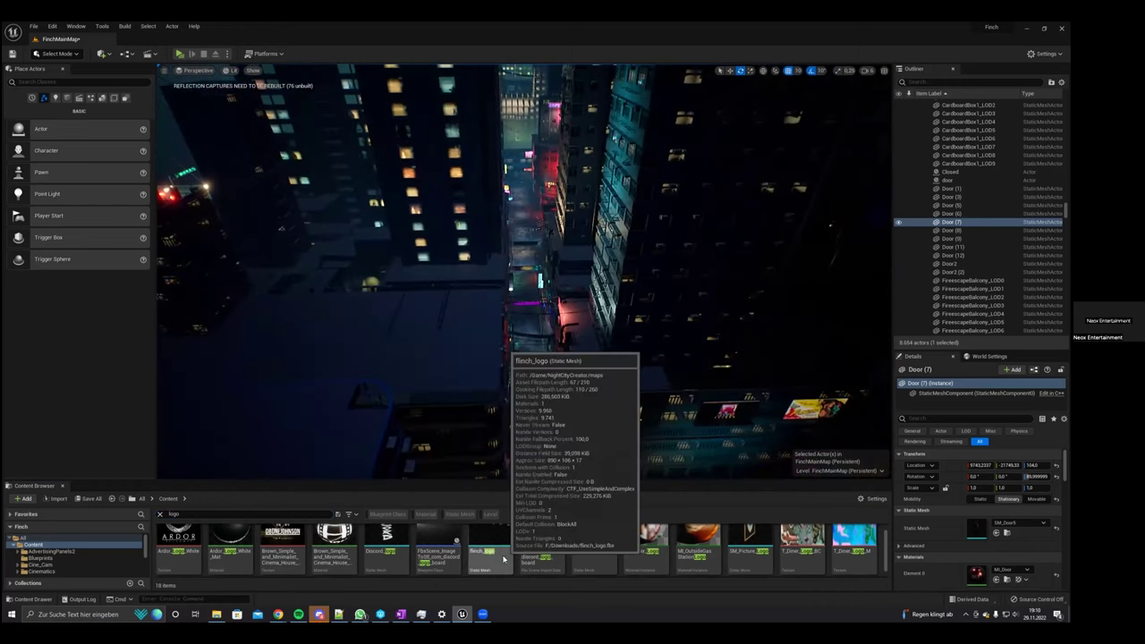
pyautogui.keyDown('ctrl'); pyautogui.scroll(1, 501, 547); pyautogui.keyUp('ctrl')
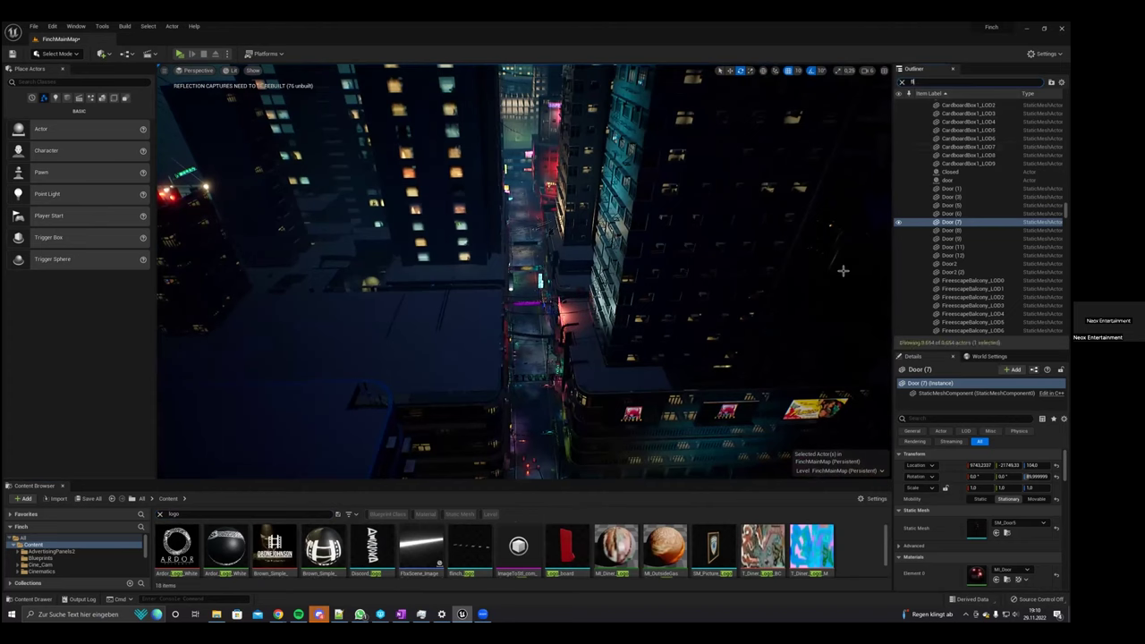
# Filter the level's actors by "flin", select the existing flinch_logo actor and locate its static mesh asset in the project content.
pyautogui.write('nch')
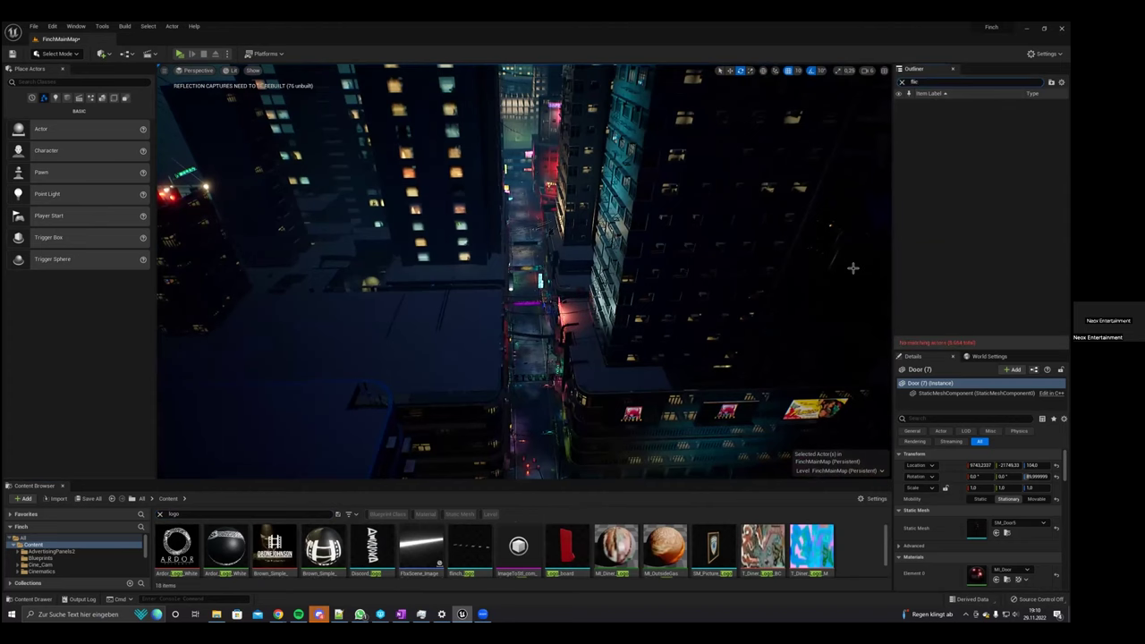
pyautogui.press('BackSpace')
pyautogui.press('BackSpace')
pyautogui.press('BackSpace')
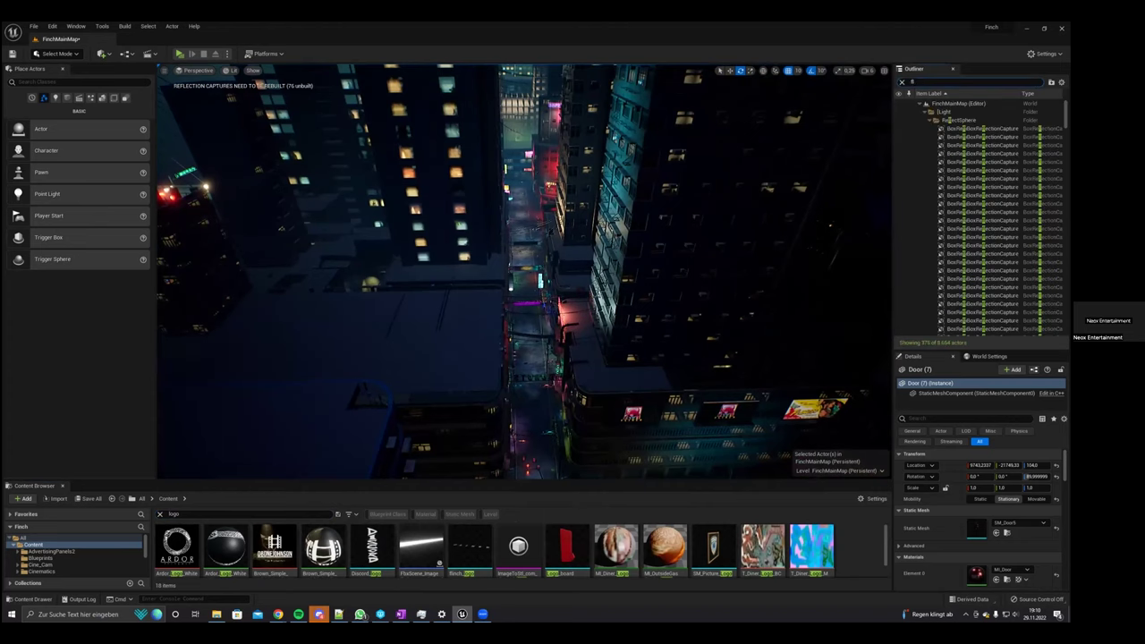
pyautogui.moveTo(572, 269); pyautogui.dragTo(571, 192, button='right')
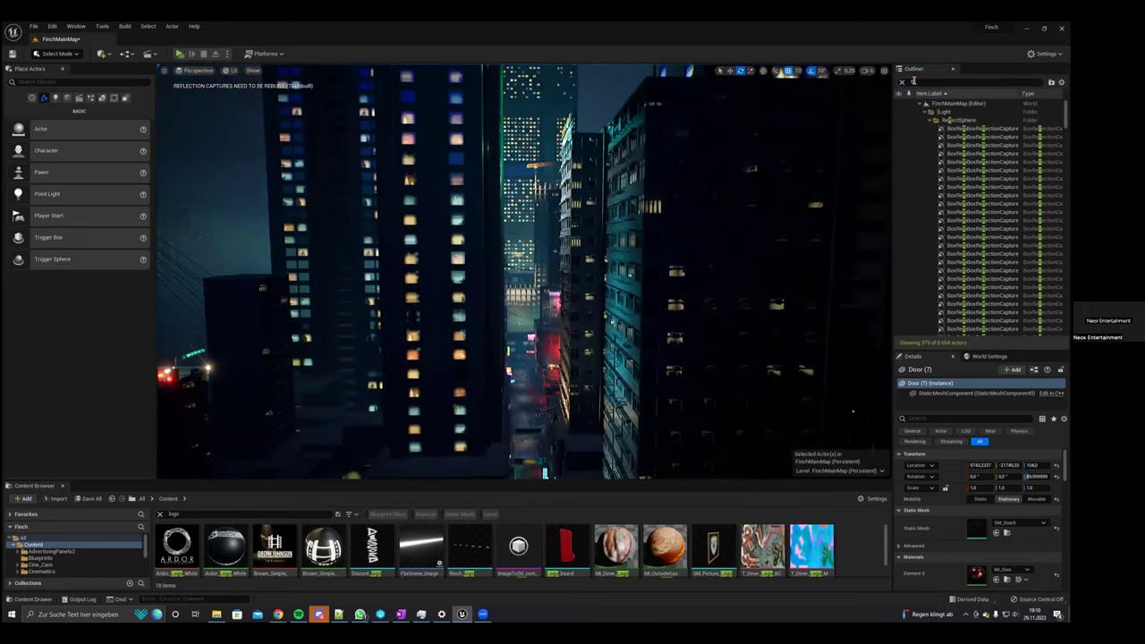
pyautogui.press('BackSpace')
pyautogui.moveTo(857, 204); pyautogui.dragTo(861, 206, button='right')
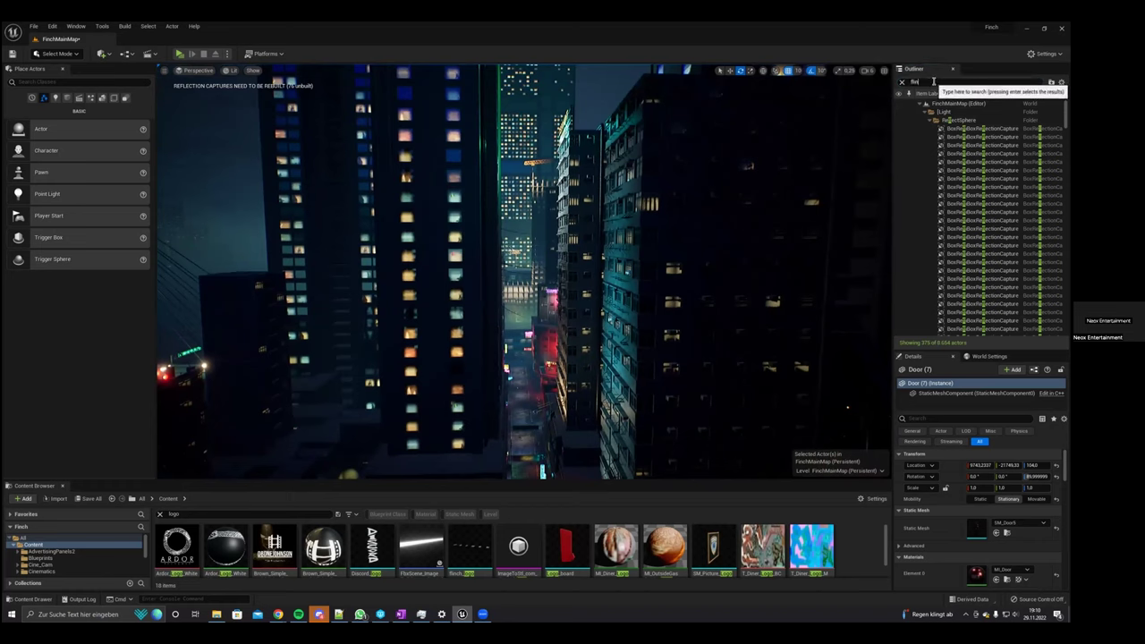
pyautogui.click(952, 115)
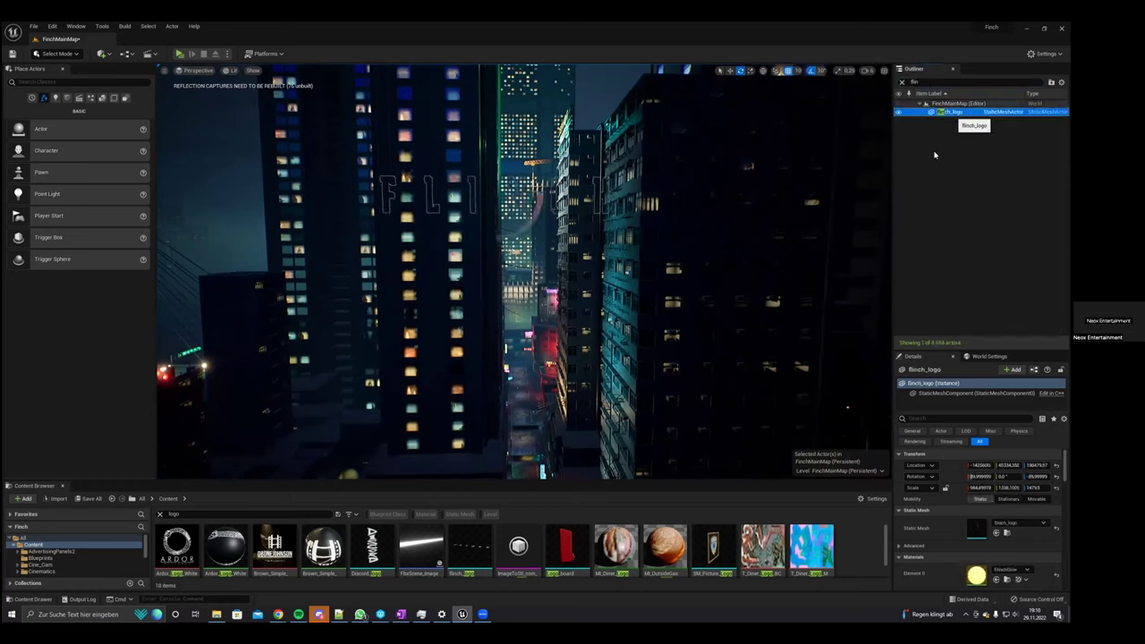
pyautogui.click(1008, 534)
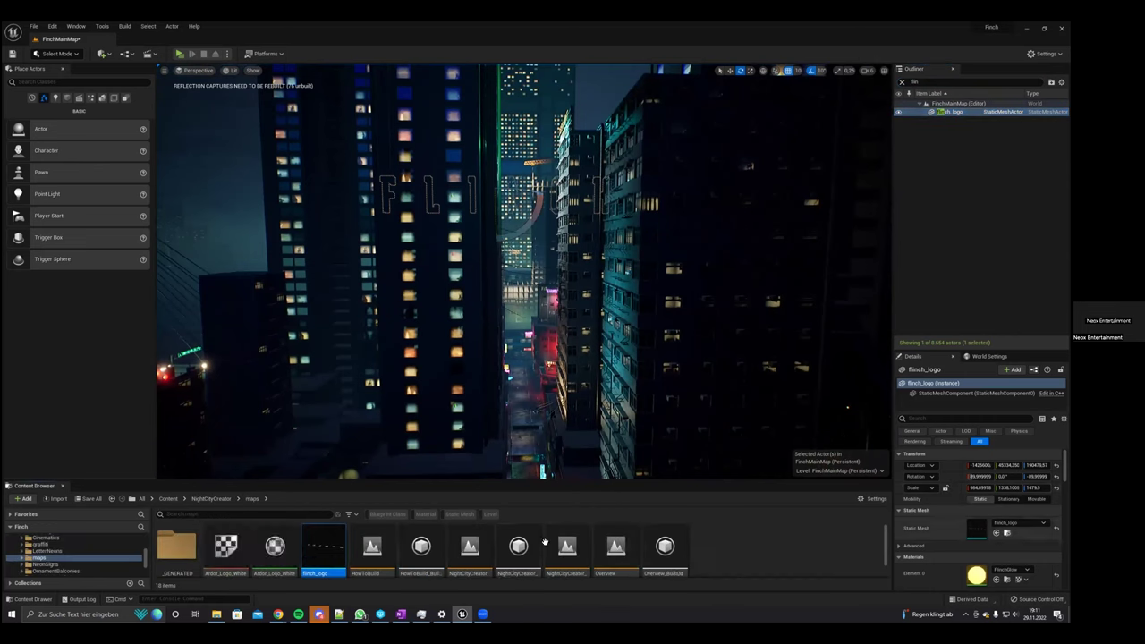
# Place another flinch_logo mesh between the skyscrapers, standing upright across the street, at a scale of about 7.1.
pyautogui.moveTo(455, 305); pyautogui.dragTo(462, 358)
pyautogui.press('e')
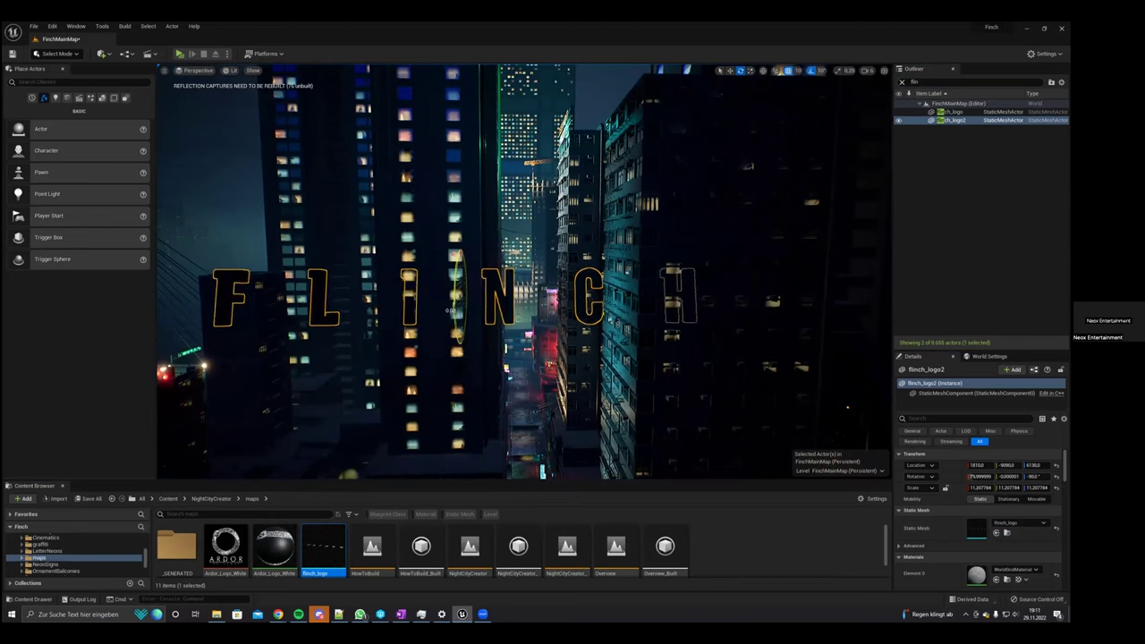
pyautogui.moveTo(451, 311); pyautogui.dragTo(645, 367)
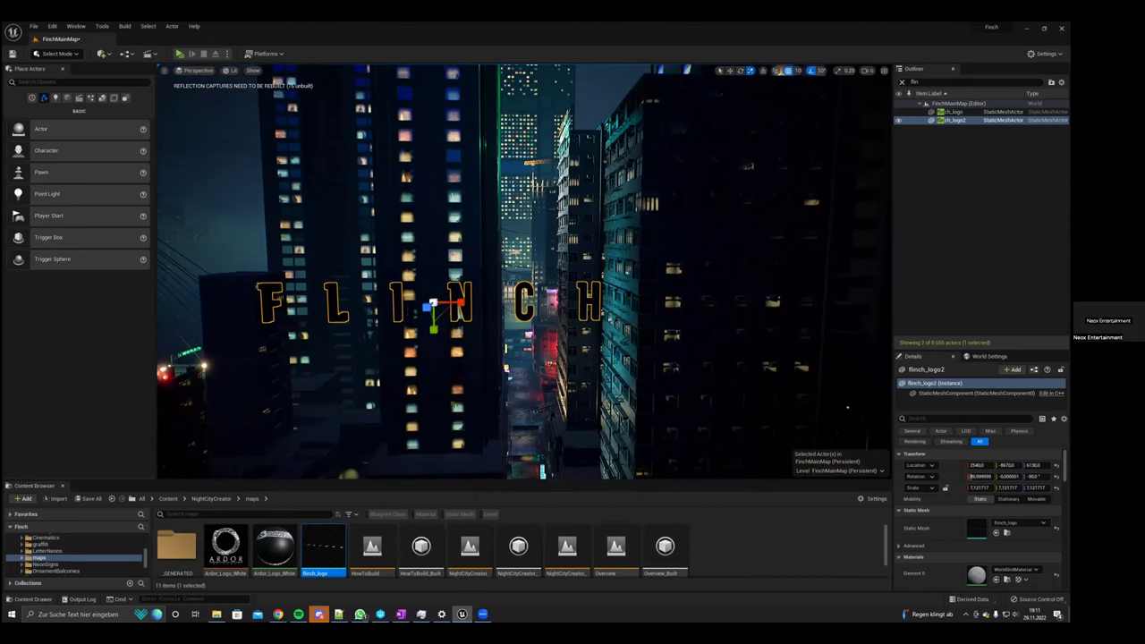
# Find the yellow glow material used by the original FLINCH logo and apply it to the new logo between the skyscrapers.
pyautogui.moveTo(429, 219); pyautogui.dragTo(466, 194, button='right')
pyautogui.click(843, 409)
pyautogui.click(467, 194)
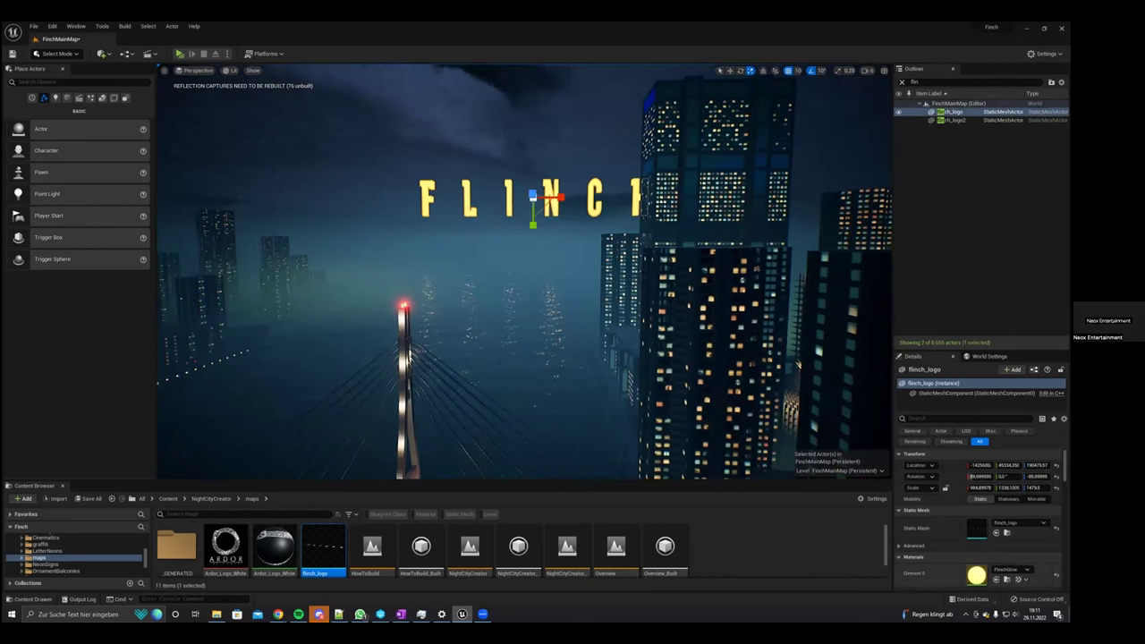
pyautogui.click(1007, 580)
pyautogui.moveTo(680, 358); pyautogui.dragTo(859, 367, button='right')
pyautogui.moveTo(429, 269); pyautogui.dragTo(430, 269, button='right')
pyautogui.moveTo(611, 361); pyautogui.dragTo(608, 332)
pyautogui.moveTo(607, 332); pyautogui.dragTo(691, 302, button='right')
pyautogui.moveTo(670, 358); pyautogui.dragTo(670, 359, button='right')
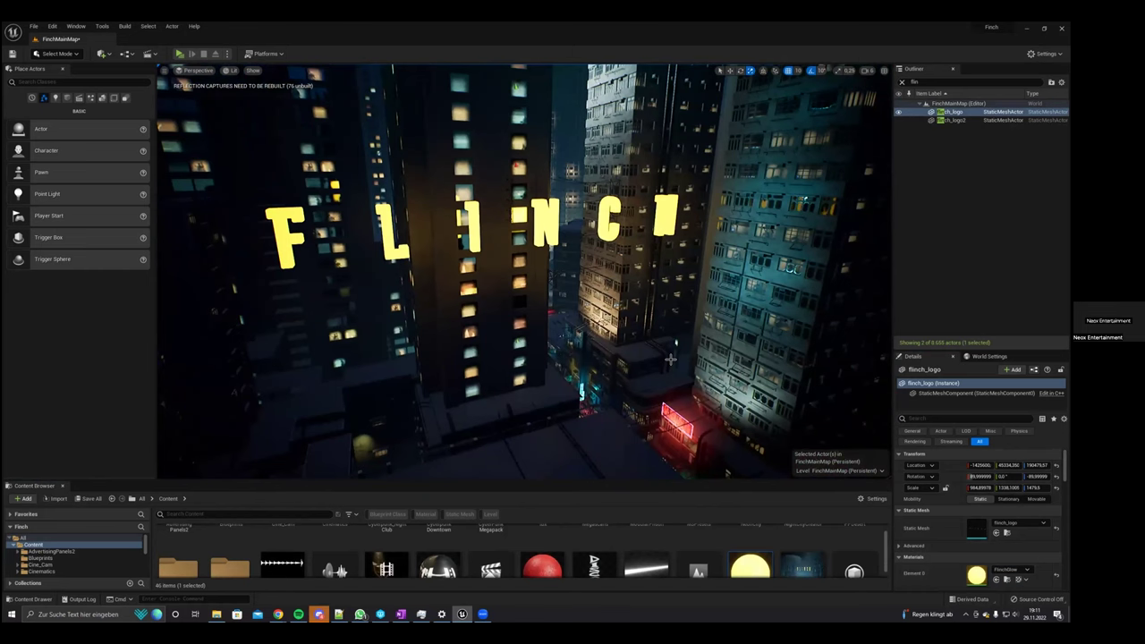
# Rotate the new FLINCH logo, enlarge it to a scale of about 21.8 and raise it above the skyline.
pyautogui.moveTo(692, 326); pyautogui.dragTo(665, 412, button='right')
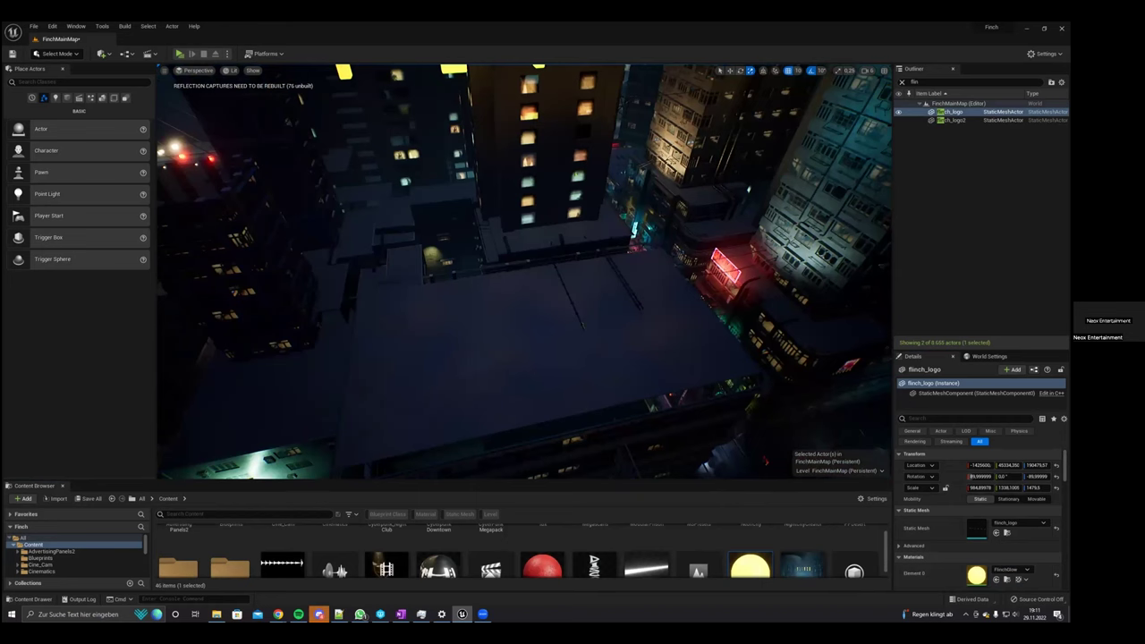
pyautogui.moveTo(572, 322); pyautogui.dragTo(644, 254, button='right')
pyautogui.moveTo(691, 295); pyautogui.dragTo(692, 286, button='right')
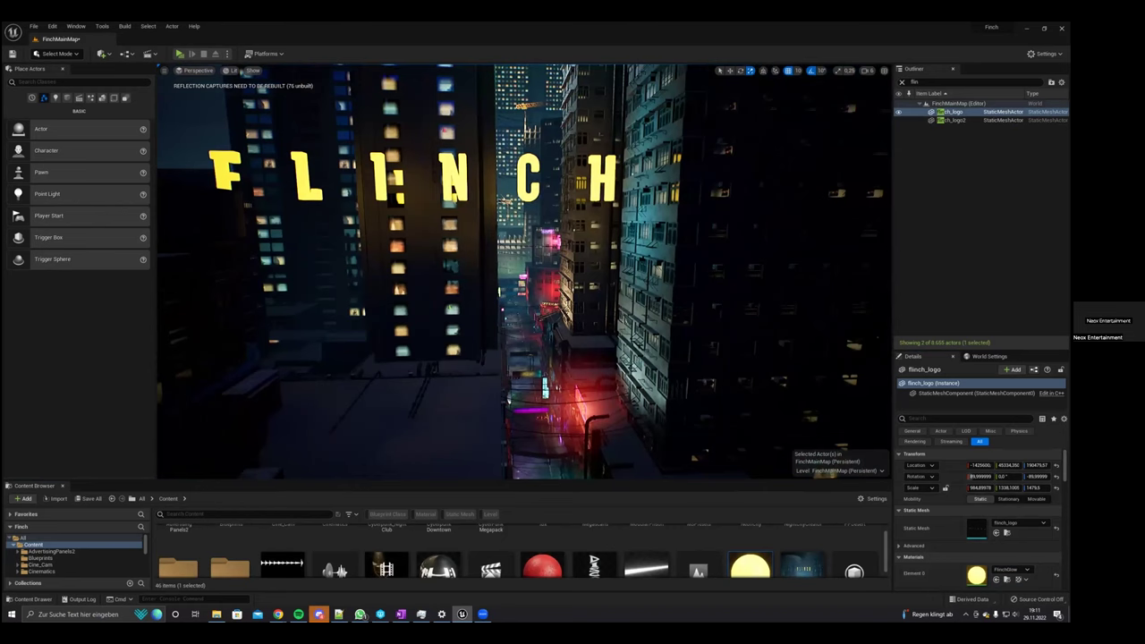
pyautogui.moveTo(573, 272); pyautogui.dragTo(460, 313, button='right')
pyautogui.moveTo(759, 358); pyautogui.dragTo(617, 273, button='right')
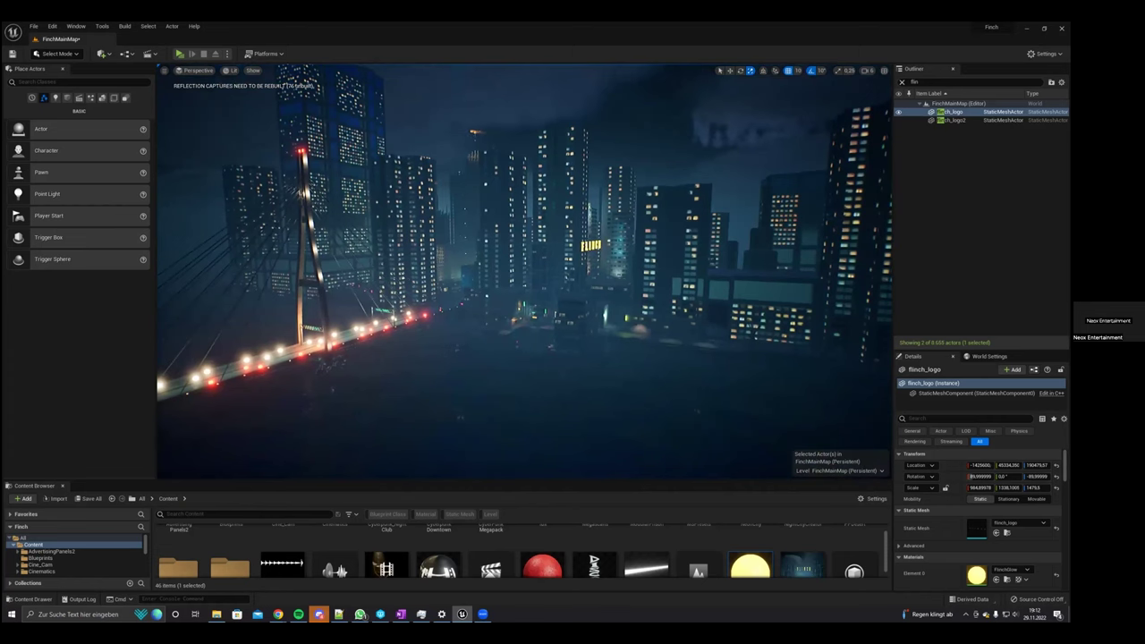
pyautogui.click(592, 247)
pyautogui.press('e')
pyautogui.moveTo(616, 246); pyautogui.dragTo(569, 139)
pyautogui.press('r')
pyautogui.press('w')
pyautogui.press('Delete')
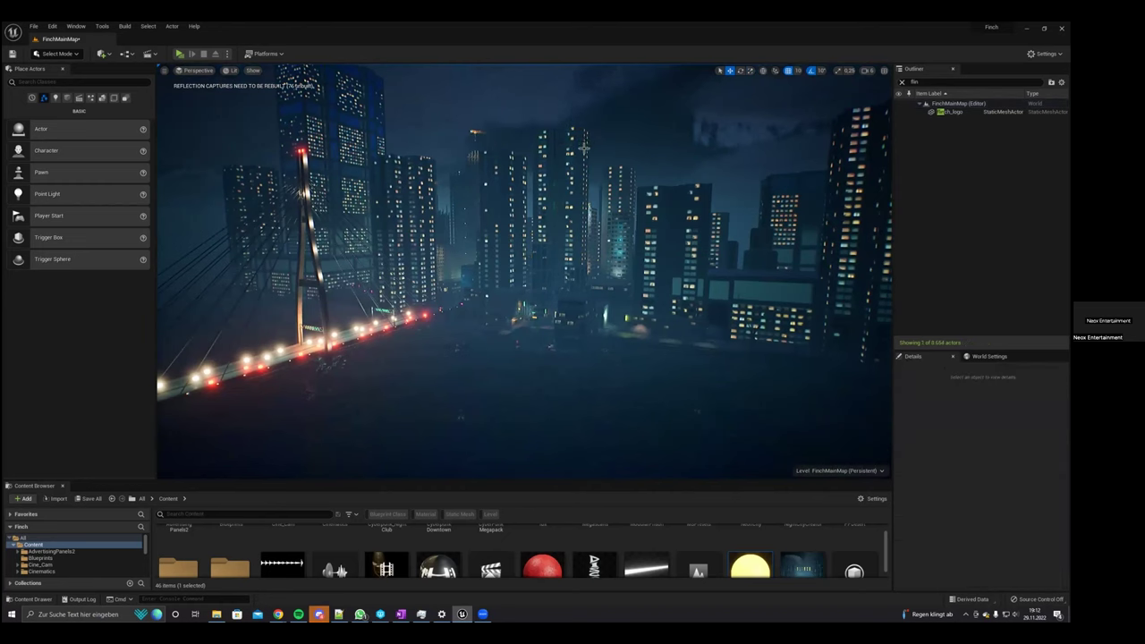
pyautogui.hotkey('ctrl', 'z')
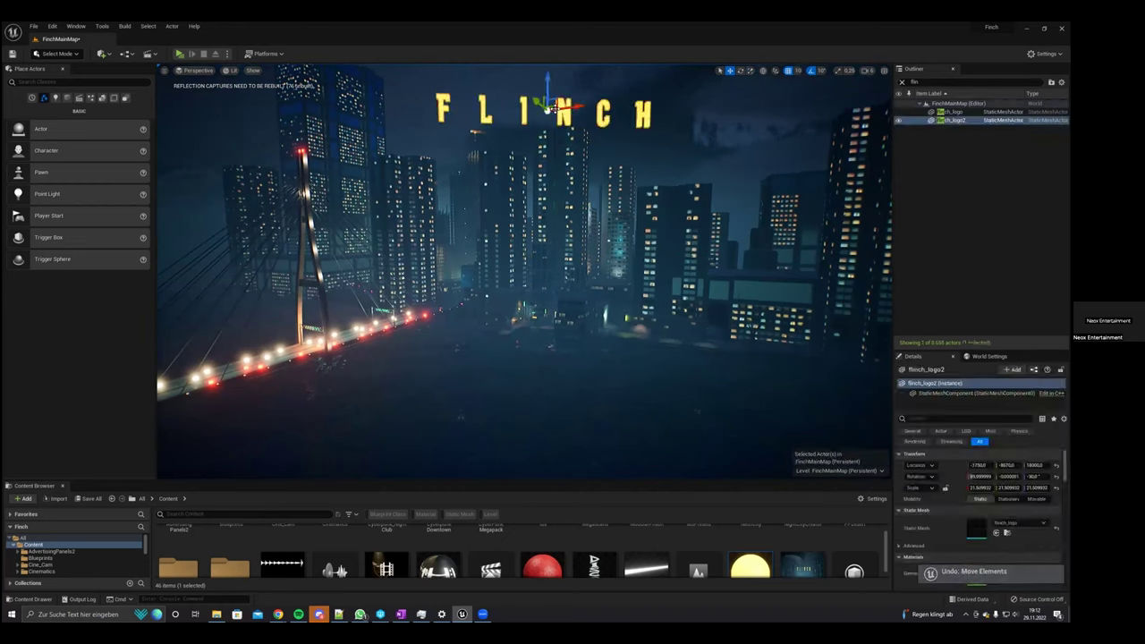
# Move the new FLINCH logo out over the bay, just above the water, and turn it to a Z rotation of 0°.
pyautogui.moveTo(549, 78); pyautogui.dragTo(574, 297)
pyautogui.press('e')
pyautogui.press('s')
pyautogui.moveTo(574, 297); pyautogui.dragTo(639, 291, button='right')
pyautogui.press('w')
pyautogui.press('a')
pyautogui.press('s')
pyautogui.moveTo(547, 227); pyautogui.dragTo(547, 244)
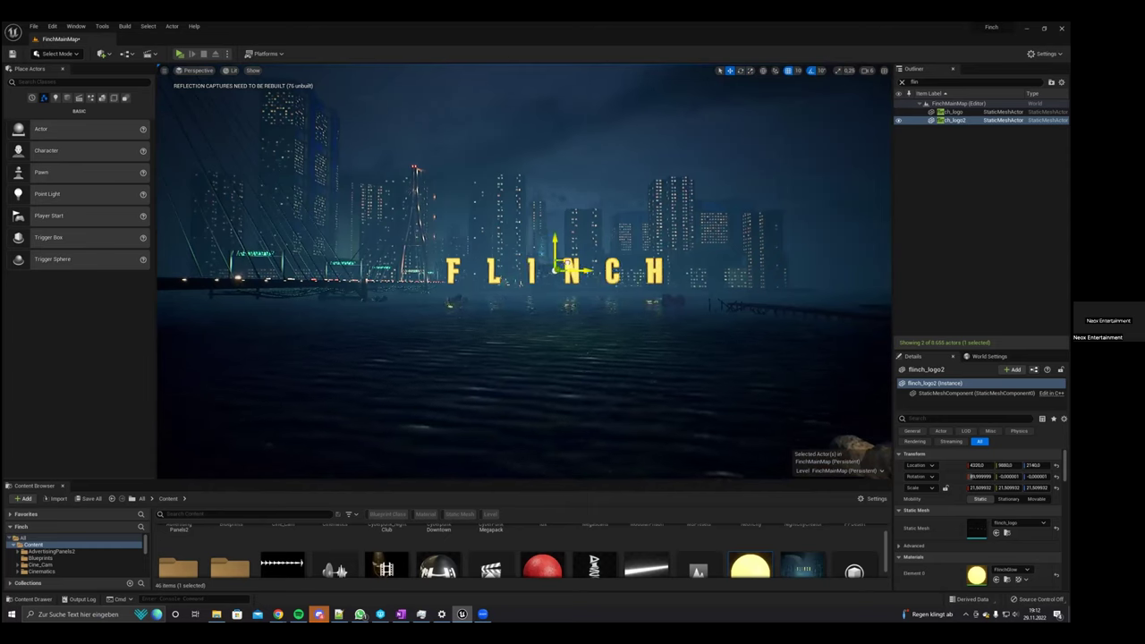
pyautogui.moveTo(570, 271); pyautogui.dragTo(610, 262)
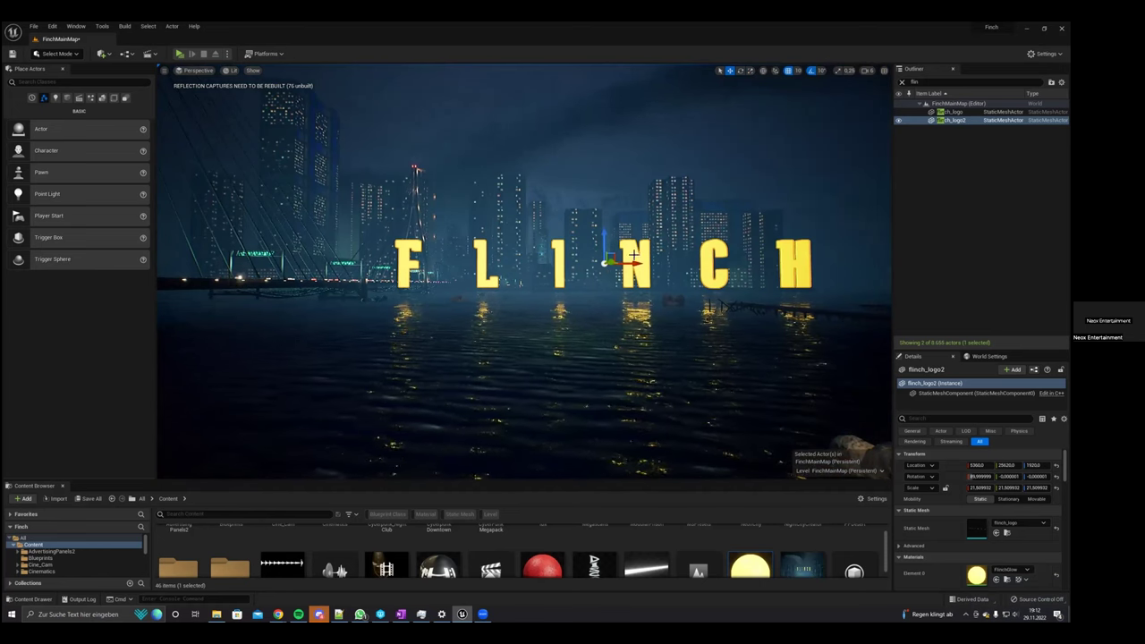
# Find the Player Start actor by searching for "player" and shift it along the street to the STOP marking.
pyautogui.press('d')
pyautogui.moveTo(524, 272)
pyautogui.mouseDown(button='right')
pyautogui.moveTo(472, 270)
pyautogui.moveTo(526, 280)
pyautogui.moveTo(479, 285)
pyautogui.moveTo(507, 271)
pyautogui.moveTo(514, 289)
pyautogui.mouseUp(button='right')
pyautogui.press('w')
pyautogui.press('w')
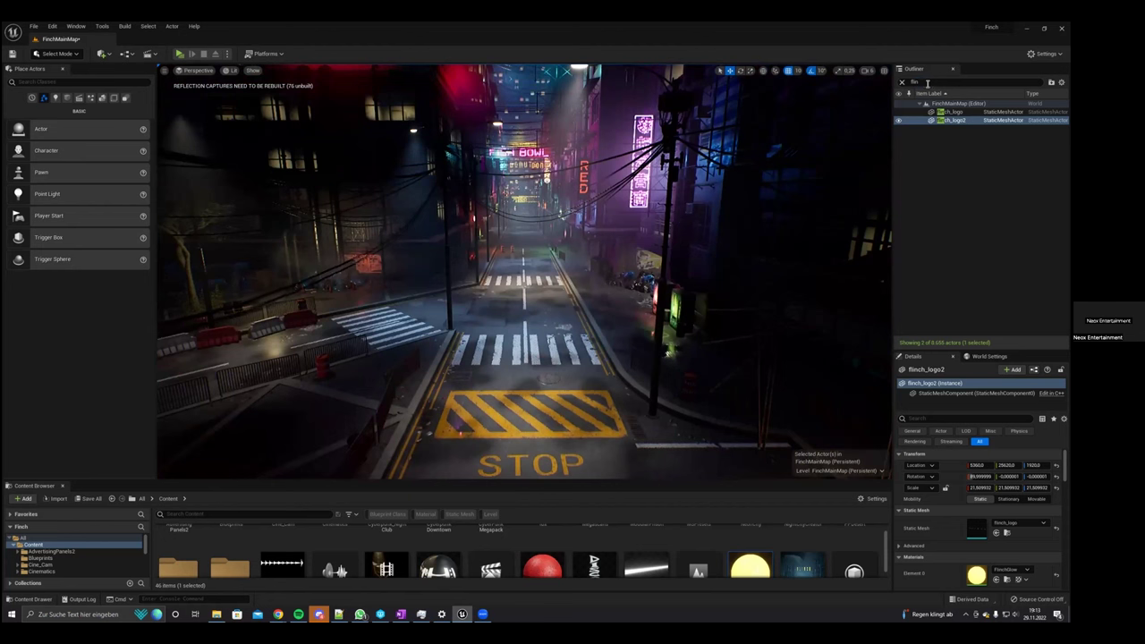
pyautogui.click(928, 82)
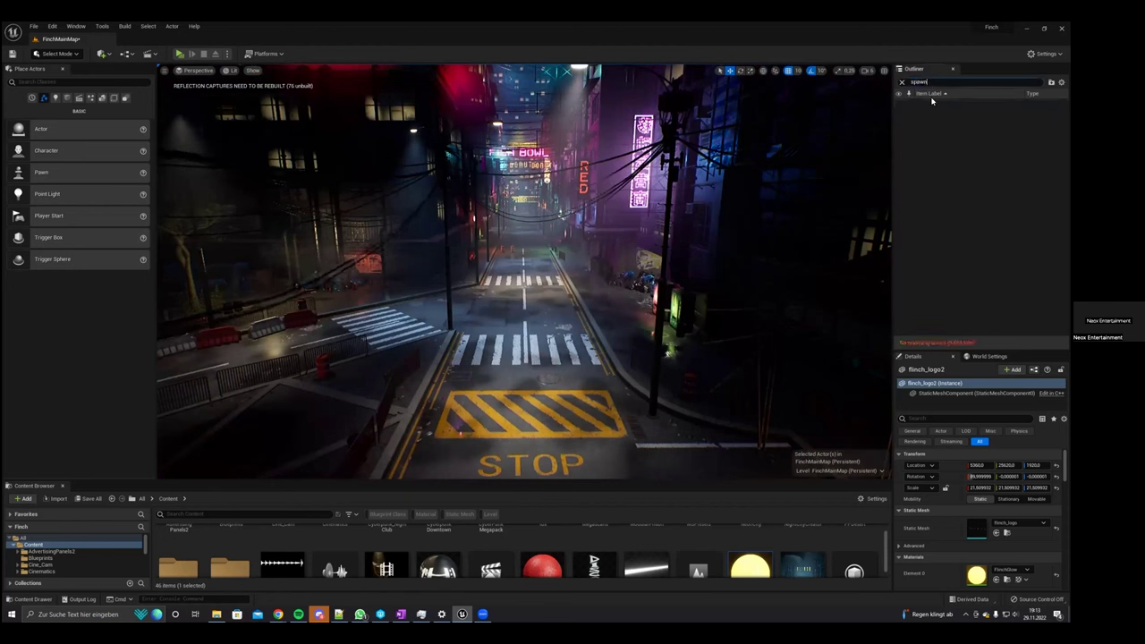
pyautogui.write('player')
pyautogui.click(947, 112)
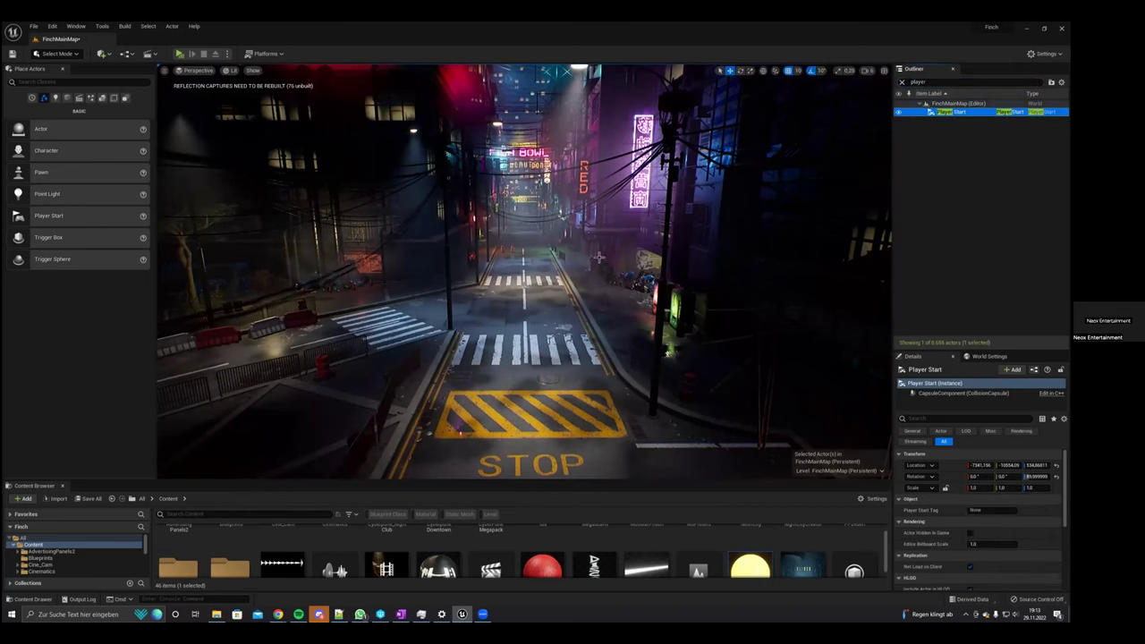
pyautogui.press('f')
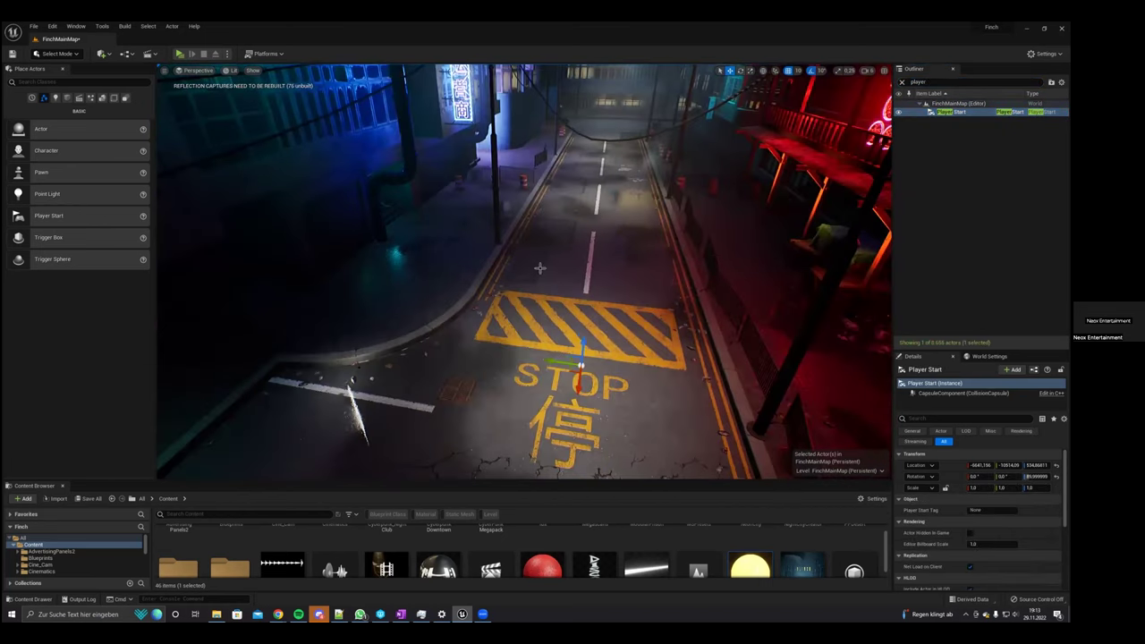
# Open StartSequence in Sequencer, enlarge its timeline and scrub through the opening shot over the water to frame 16.
pyautogui.scroll(-1, 507, 570)
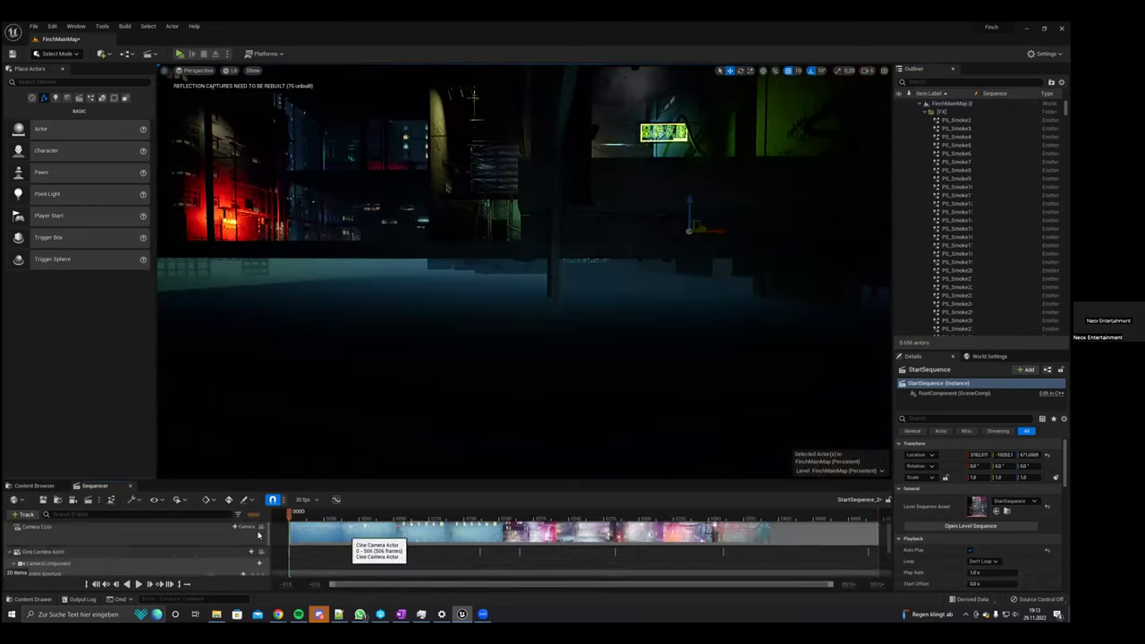
pyautogui.scroll(1, 259, 534)
pyautogui.click(261, 539)
pyautogui.moveTo(345, 513); pyautogui.dragTo(310, 513)
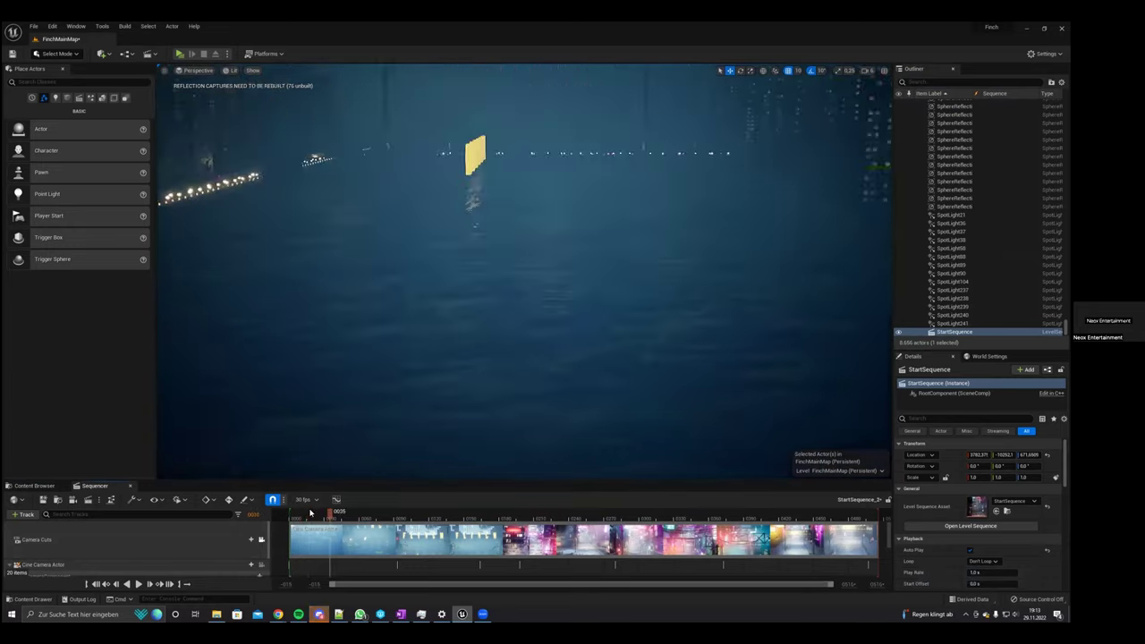
pyautogui.scroll(-2, 396, 560)
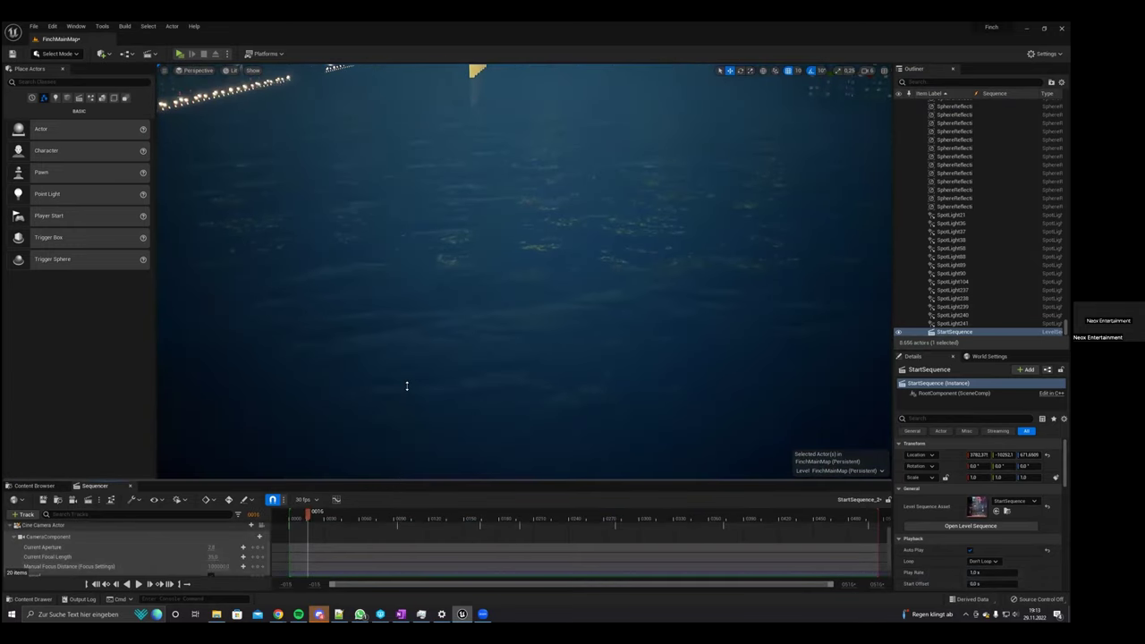
pyautogui.moveTo(406, 385); pyautogui.dragTo(407, 388)
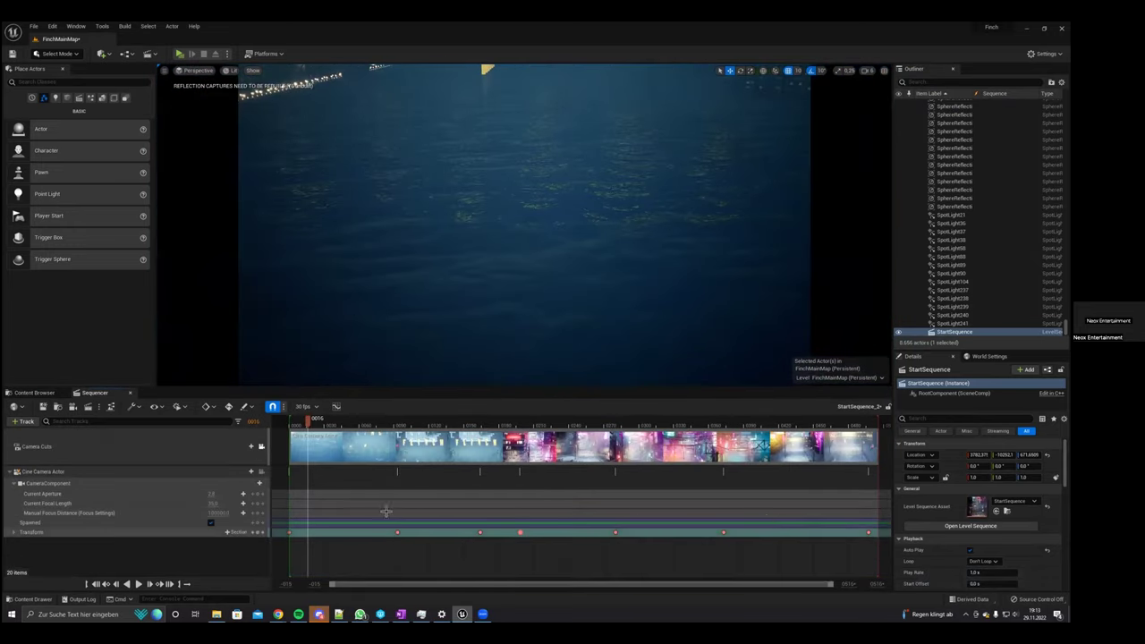
# Delete the Cine Camera Actor's transform keyframes and pilot that camera from the start of the sequence.
pyautogui.moveTo(377, 512); pyautogui.dragTo(290, 519)
pyautogui.press('Delete')
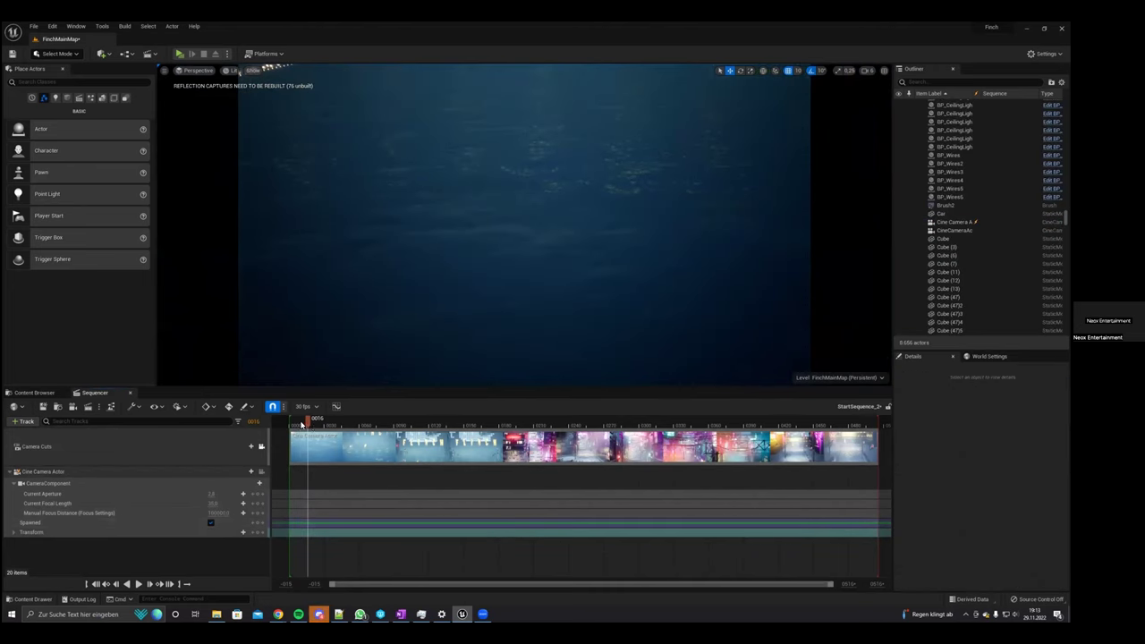
pyautogui.press('Left')
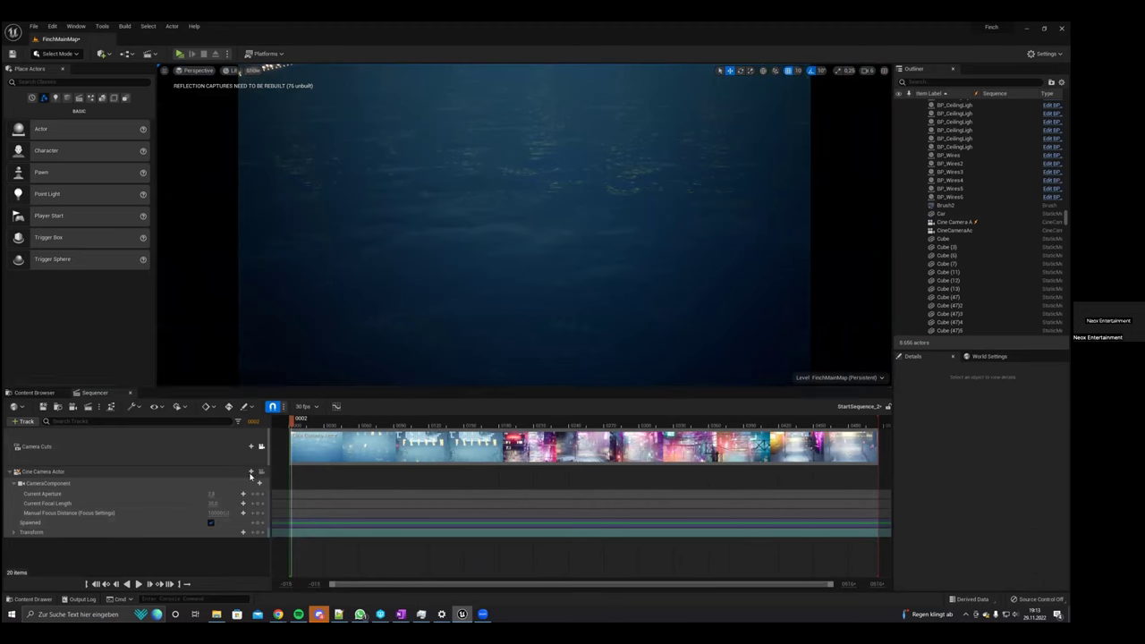
pyautogui.click(262, 471)
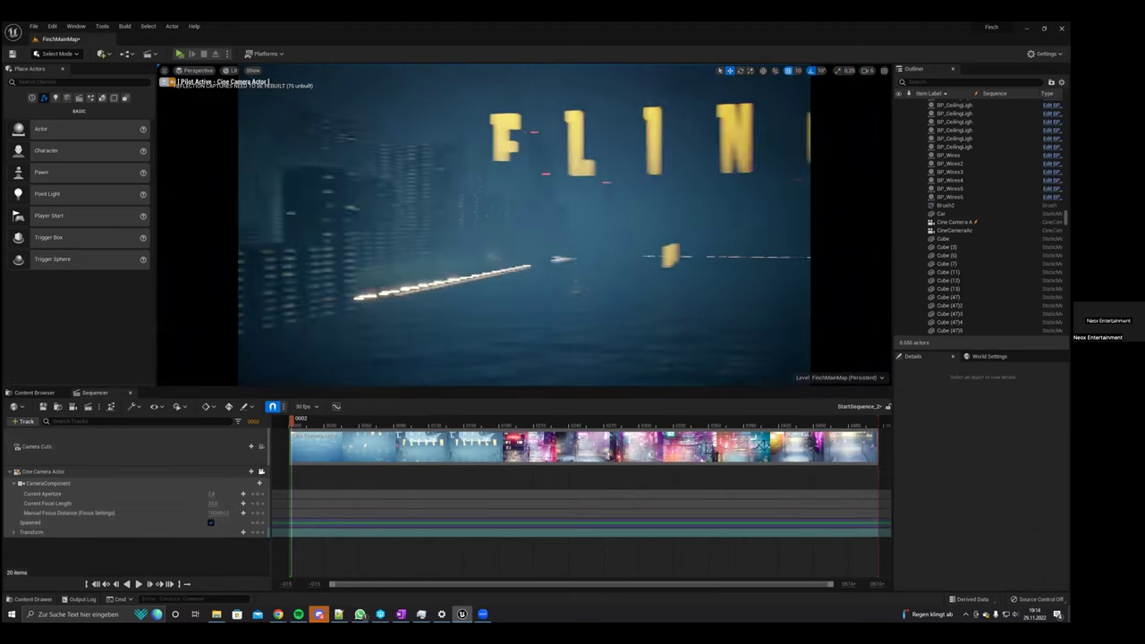
# Fly the piloted Cine Camera Actor across the bay until it faces the FLINCH logo above the water.
pyautogui.press('w')
pyautogui.moveTo(525, 226); pyautogui.dragTo(639, 254, button='right')
pyautogui.press('d')
pyautogui.press('a')
pyautogui.press('w')
pyautogui.press('s')
# Try the 200mm and 30mm prime lenses on the Cine Camera Actor, settling on 12mm Prime f/2.8.
pyautogui.click(153, 471)
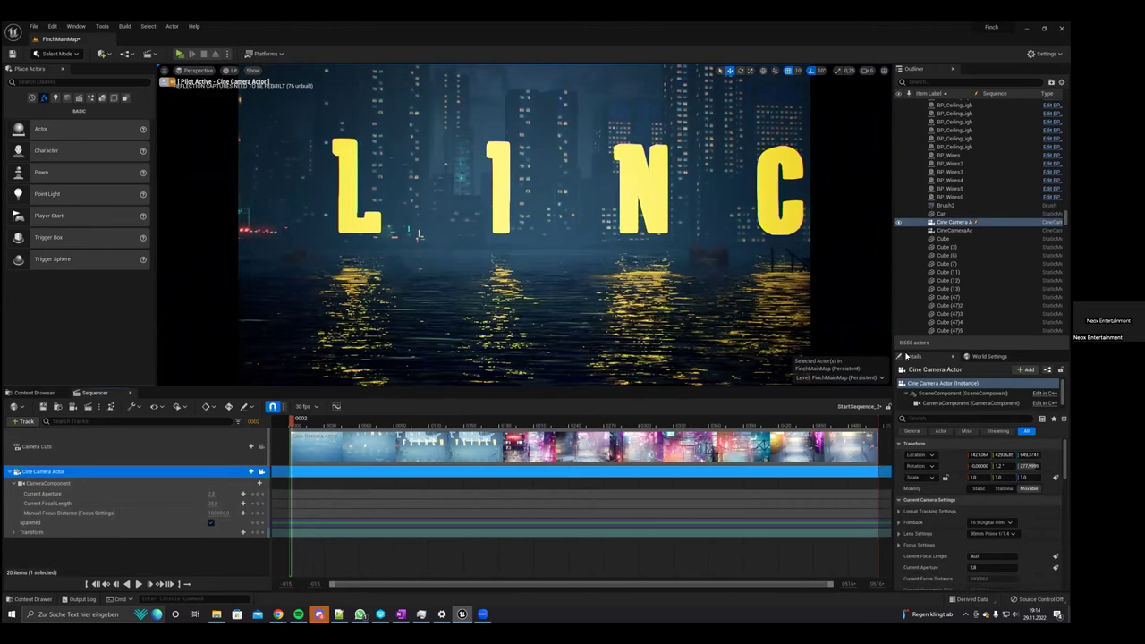
pyautogui.click(993, 533)
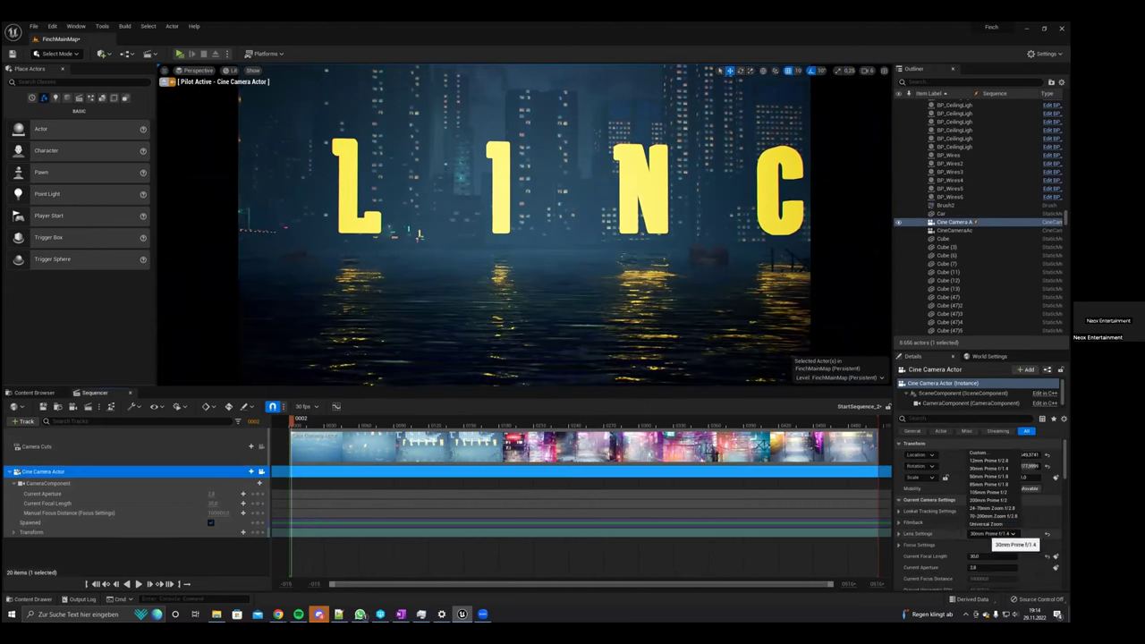
pyautogui.click(989, 500)
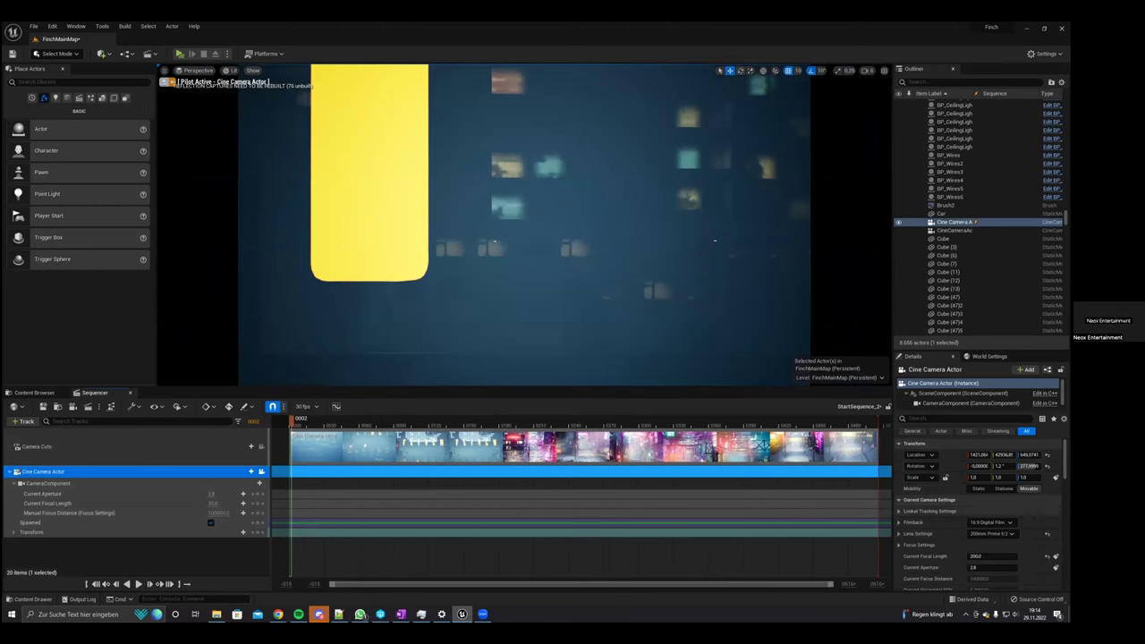
pyautogui.click(993, 533)
pyautogui.click(985, 468)
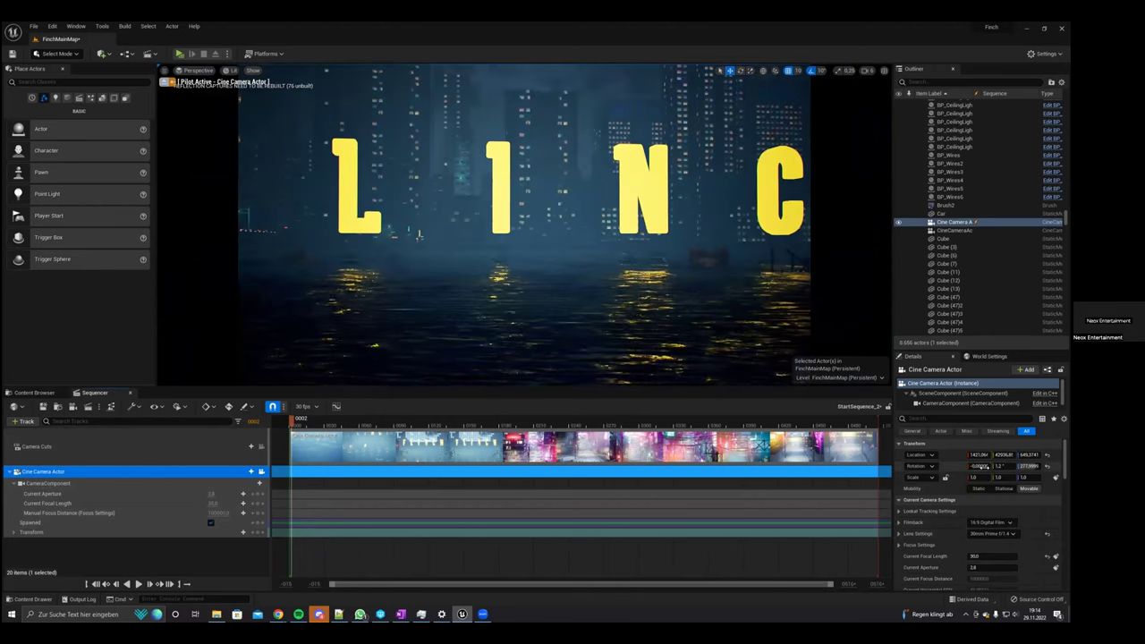
pyautogui.click(990, 533)
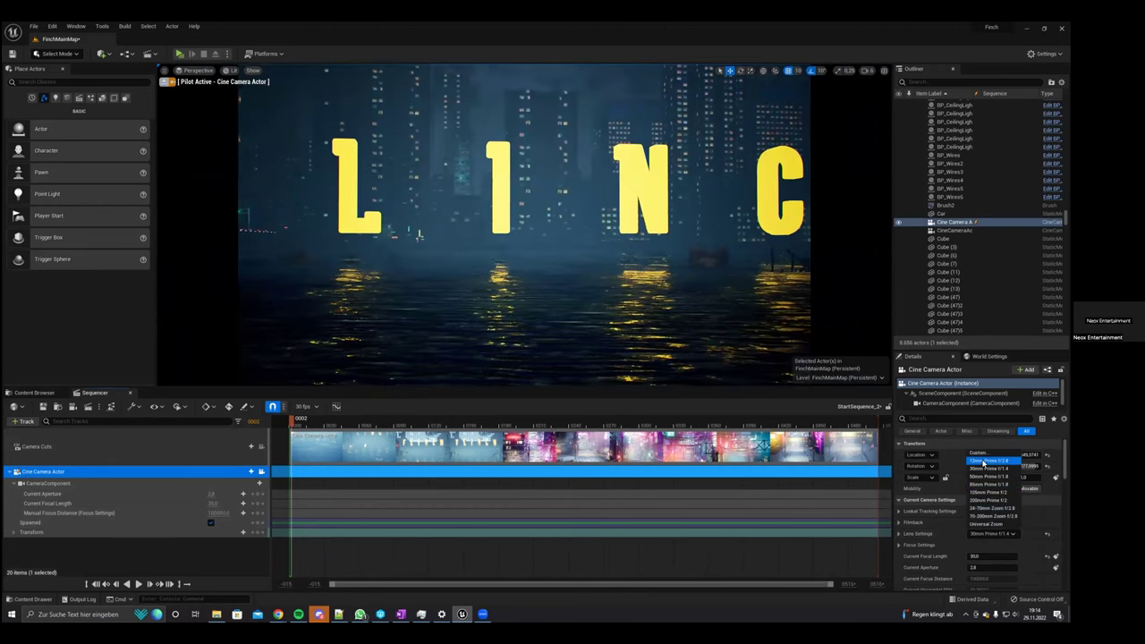
pyautogui.click(984, 461)
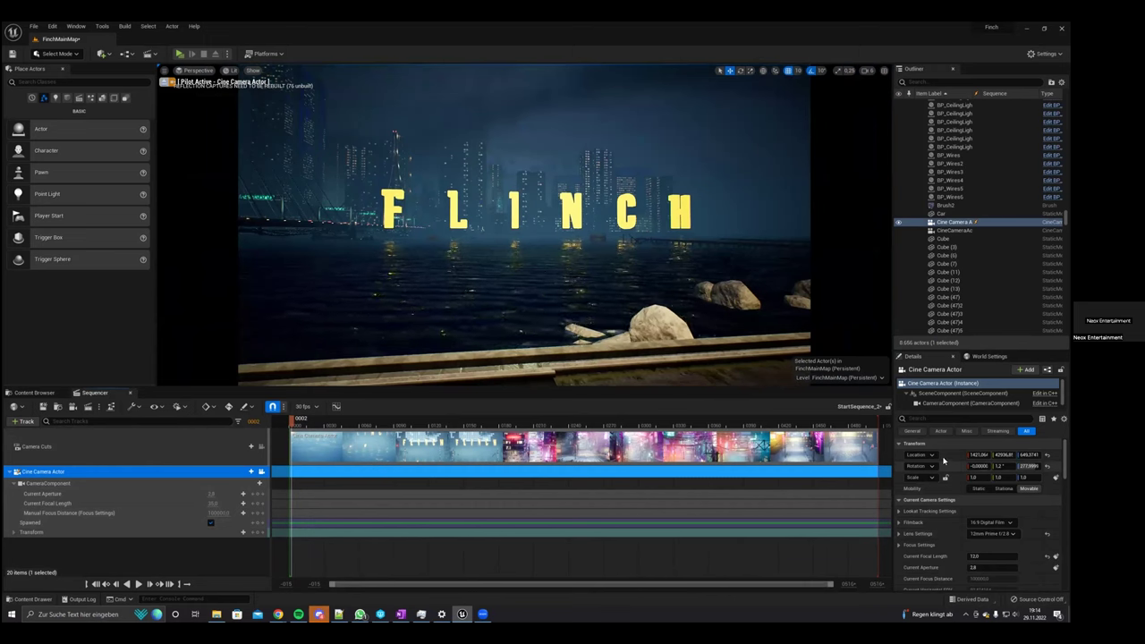
# Frame the camera looking down at the logo's reflections on the water and key its transform at frame 2.
pyautogui.press('w')
pyautogui.moveTo(524, 235); pyautogui.dragTo(521, 223, button='right')
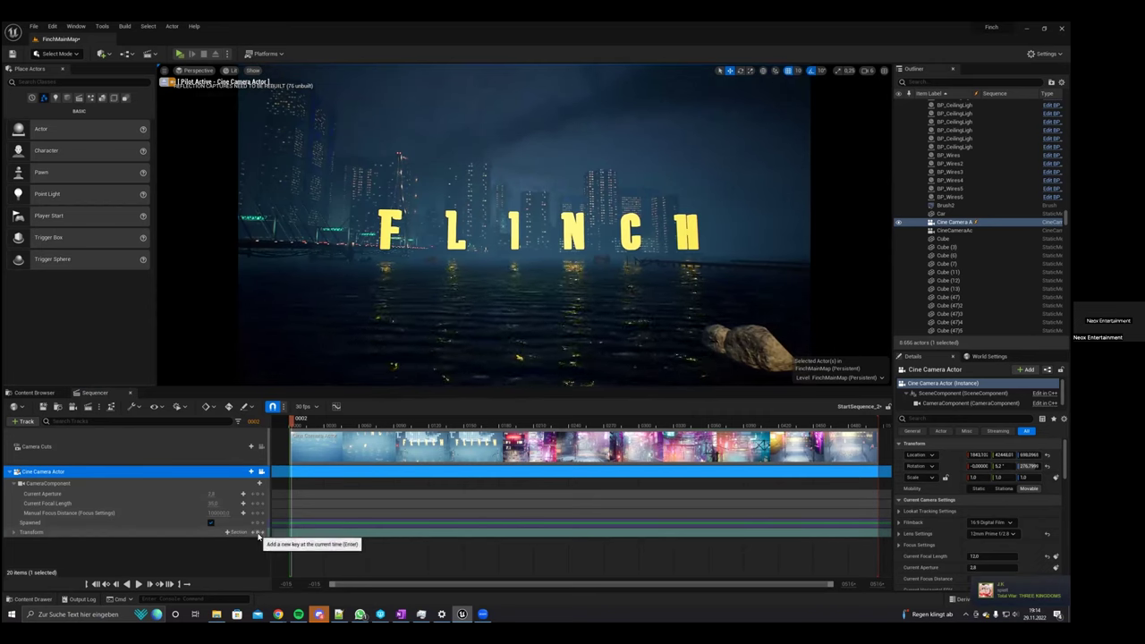
pyautogui.moveTo(463, 324); pyautogui.dragTo(475, 405, button='right')
pyautogui.press('w')
pyautogui.press('a')
pyautogui.press('a')
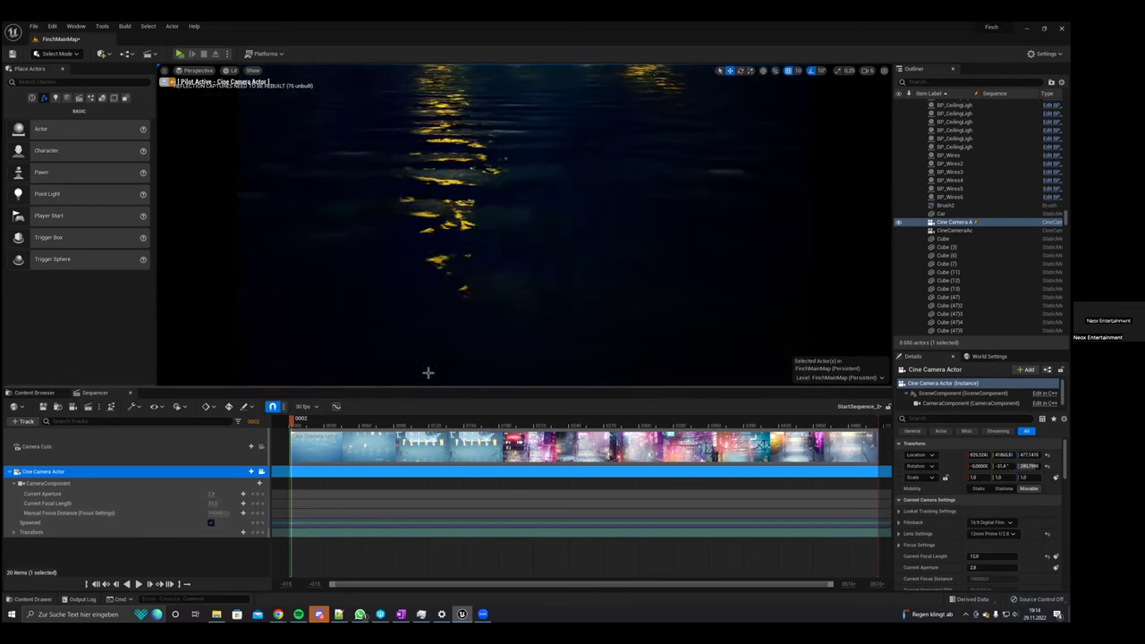
pyautogui.click(258, 533)
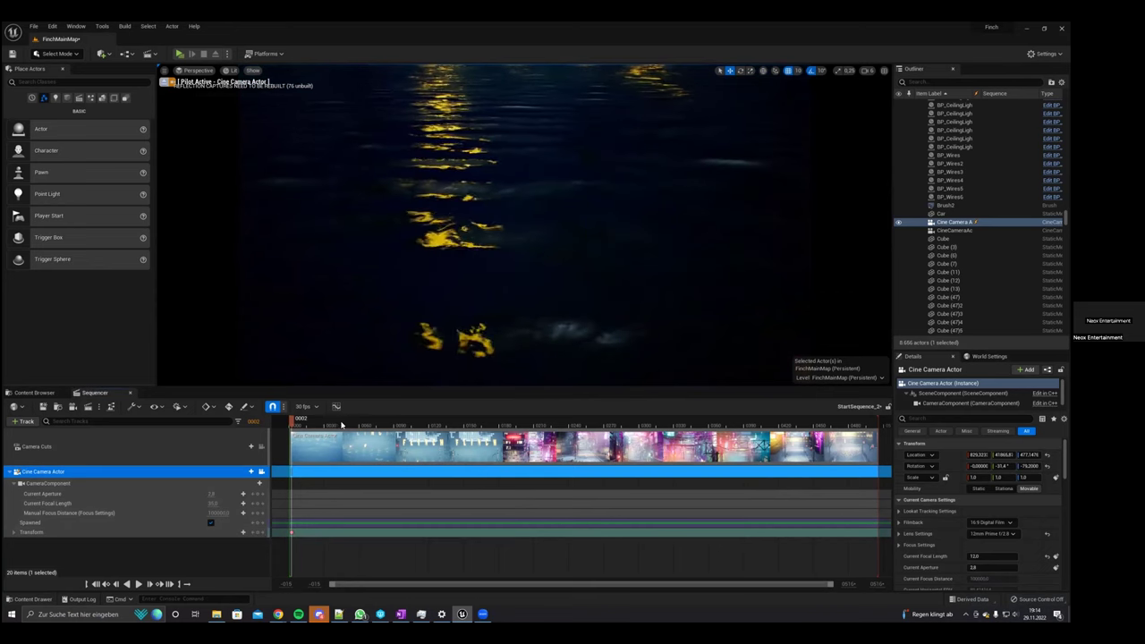
# At frame 103, raise the camera to frame the whole FLINCH logo over the water and key its transform.
pyautogui.click(409, 419)
pyautogui.press('s')
pyautogui.press('d')
pyautogui.moveTo(456, 269); pyautogui.dragTo(434, 186, button='right')
pyautogui.press('d')
pyautogui.press('w')
pyautogui.press('e')
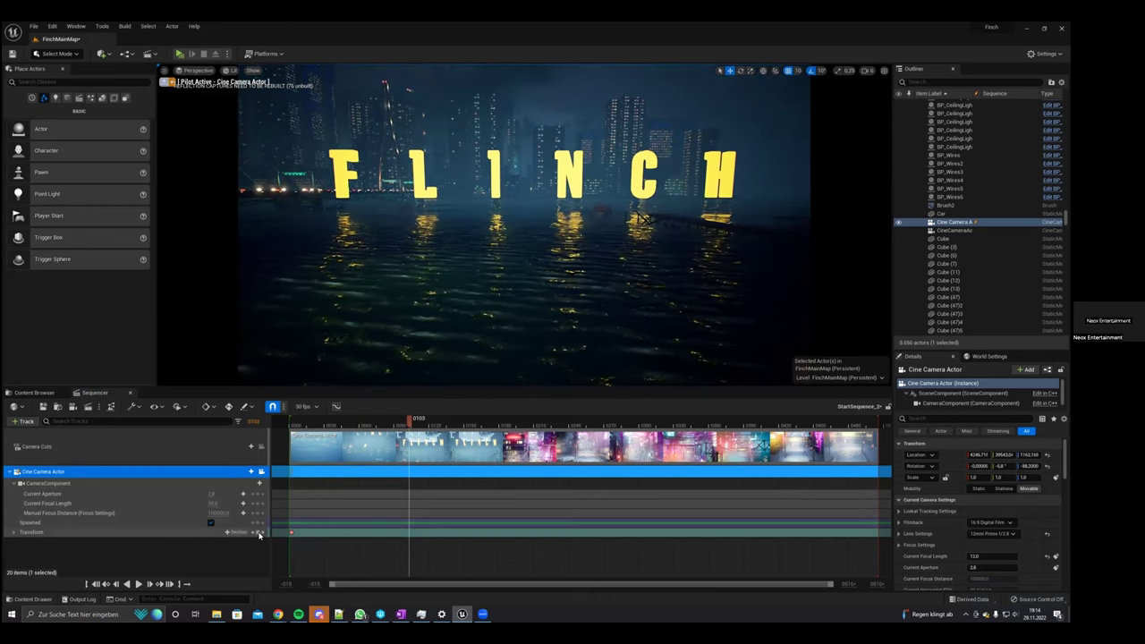
pyautogui.click(260, 534)
# Fly the camera in close to the logo's letter C and key its transform at frame 191.
pyautogui.press('w')
pyautogui.press('d')
pyautogui.press('e')
pyautogui.moveTo(641, 218); pyautogui.dragTo(601, 209, button='right')
pyautogui.press('w')
pyautogui.press('d')
pyautogui.press('q')
pyautogui.press('w')
pyautogui.press('d')
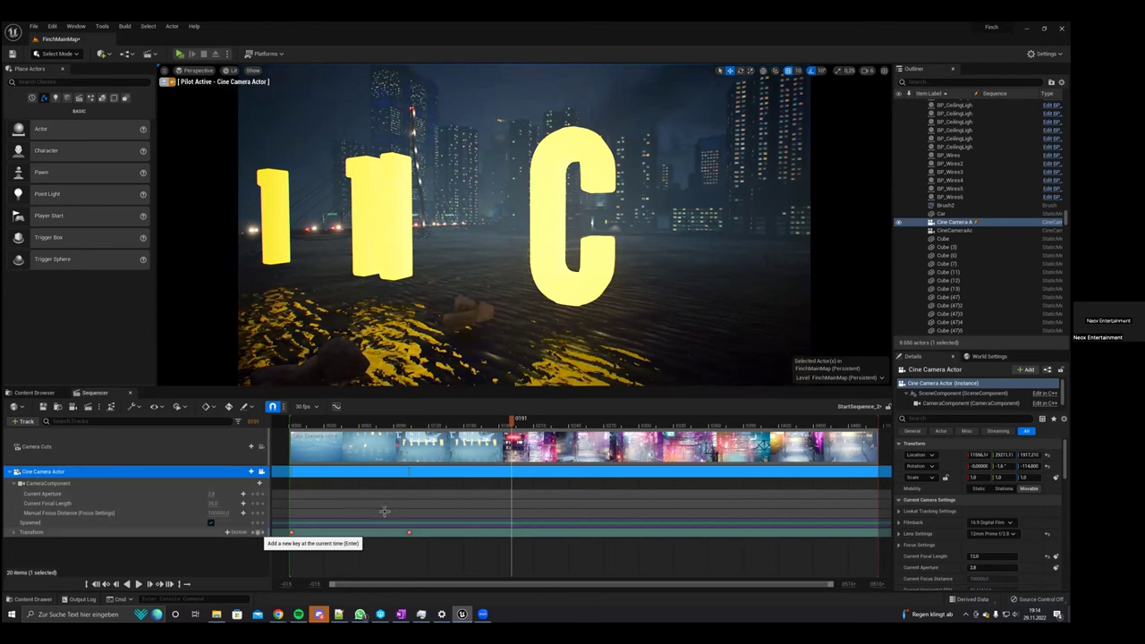
# Fly the camera past the letters toward the bridge and skyline and key its transform at frame 250.
pyautogui.click(581, 419)
pyautogui.press('w')
pyautogui.moveTo(577, 224); pyautogui.dragTo(566, 215, button='right')
pyautogui.press('d')
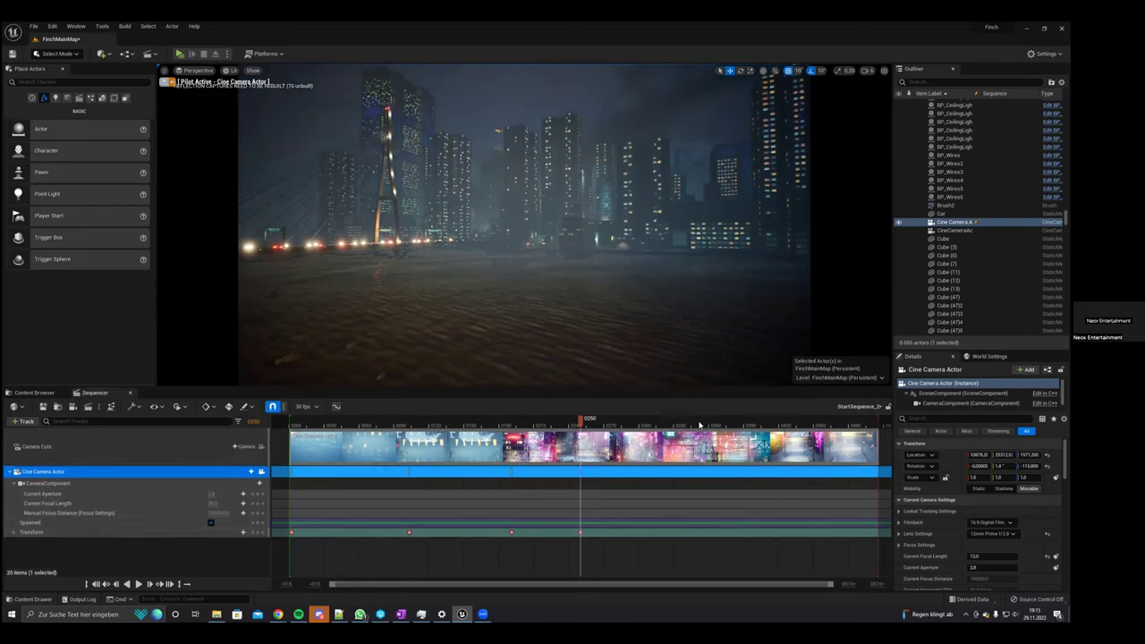
# Add two more transform keys along the flight into the city, ending above the CityMall sign at frame 439.
pyautogui.click(699, 418)
pyautogui.press('w')
pyautogui.moveTo(590, 241)
pyautogui.mouseDown(button='right')
pyautogui.moveTo(580, 233)
pyautogui.moveTo(591, 249)
pyautogui.mouseUp(button='right')
pyautogui.click(255, 532)
pyautogui.moveTo(671, 304); pyautogui.dragTo(737, 325, button='right')
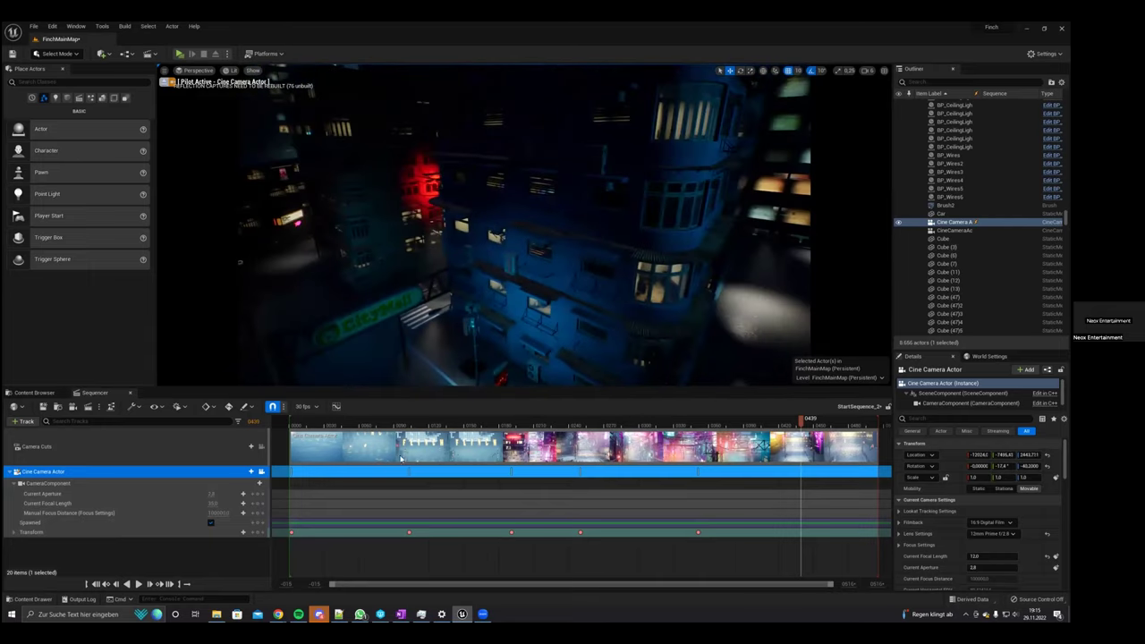
pyautogui.click(257, 532)
# Widen the visible timeline range and extend the Cine Camera Actor's camera cut to frame 655.
pyautogui.scroll(-15, 979, 519)
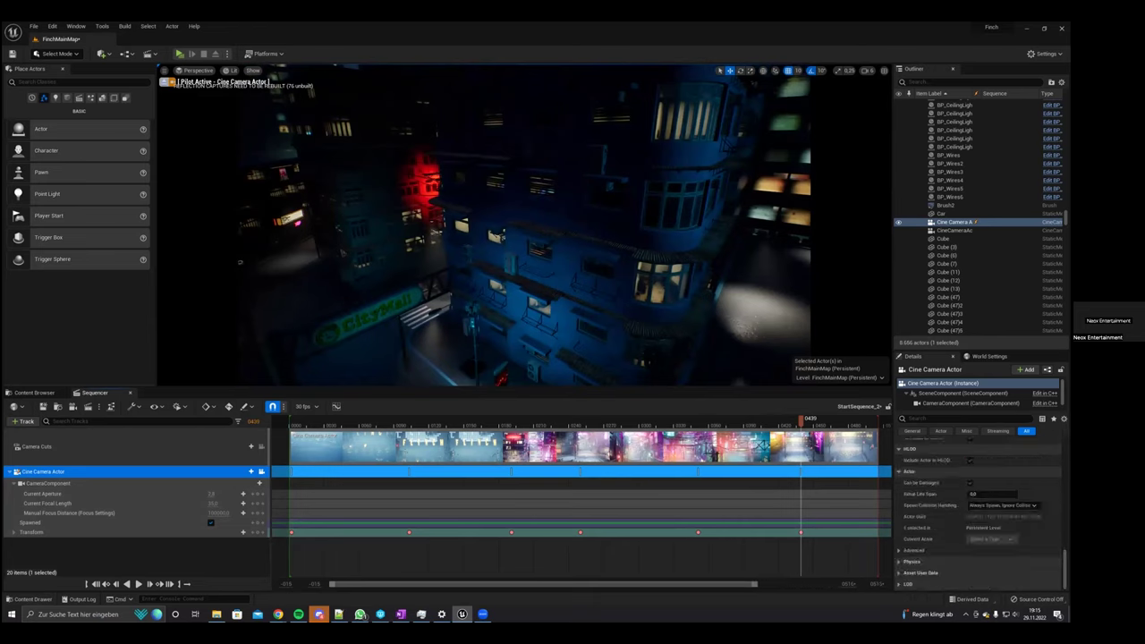
pyautogui.moveTo(711, 577); pyautogui.dragTo(834, 583)
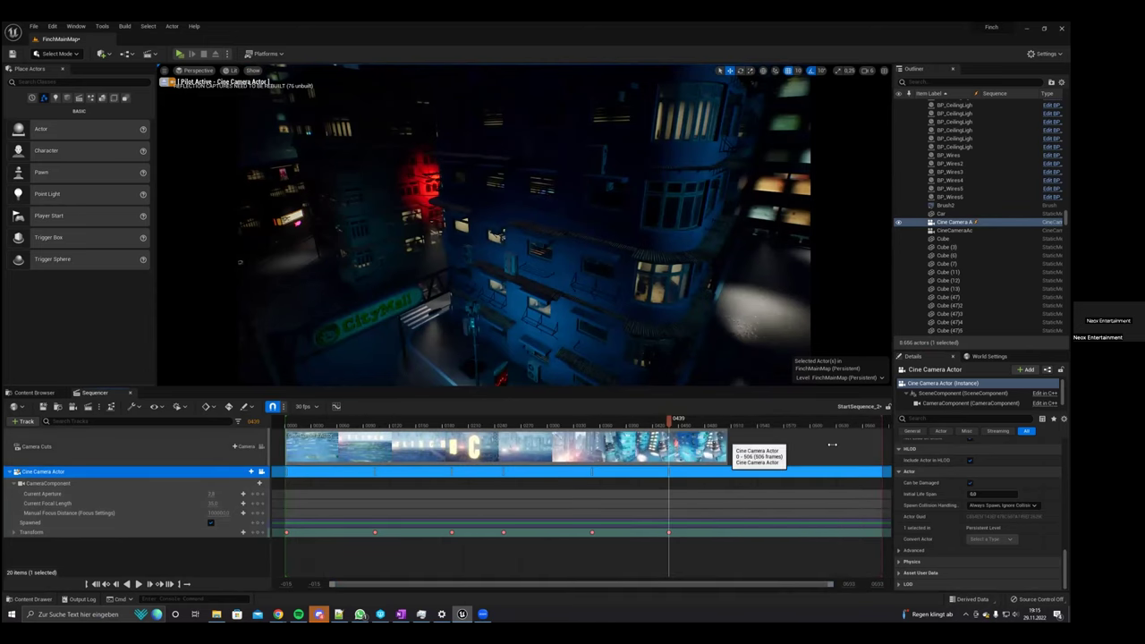
pyautogui.moveTo(728, 444); pyautogui.dragTo(852, 445)
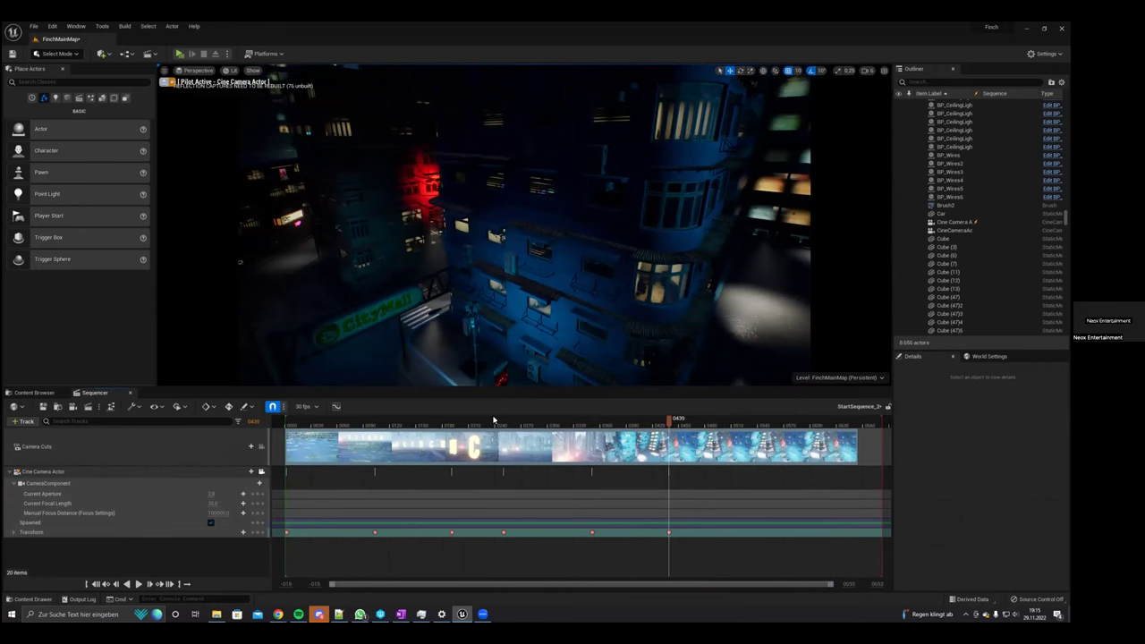
# Play back the new camera flight from the start and review the passage over the water and logo.
pyautogui.moveTo(509, 420); pyautogui.dragTo(297, 419)
pyautogui.press('space')
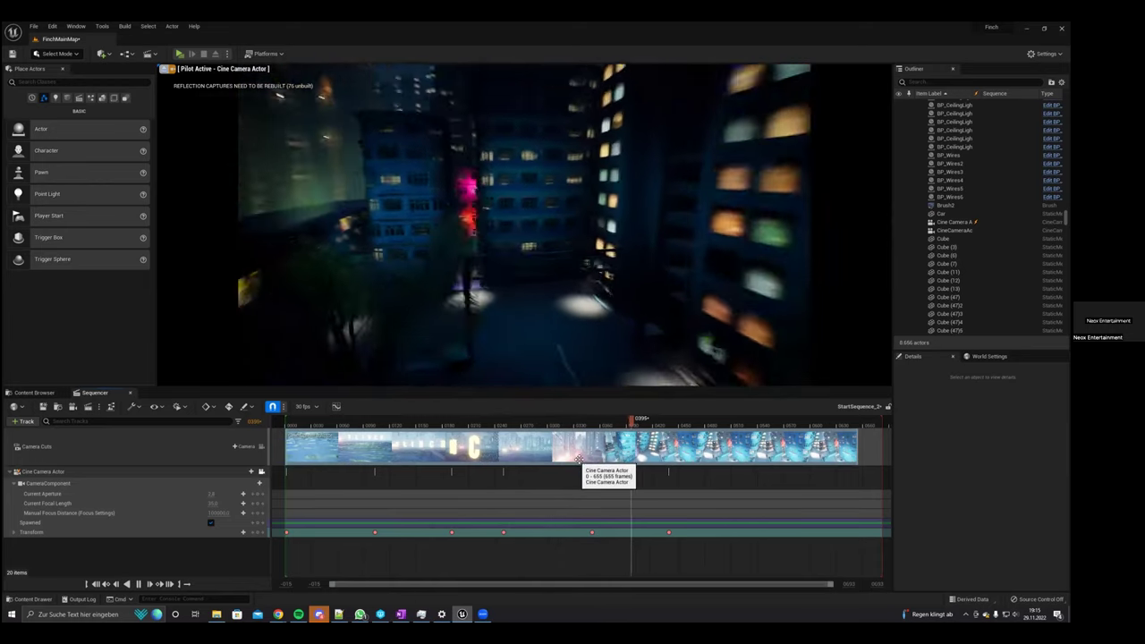
pyautogui.click(441, 421)
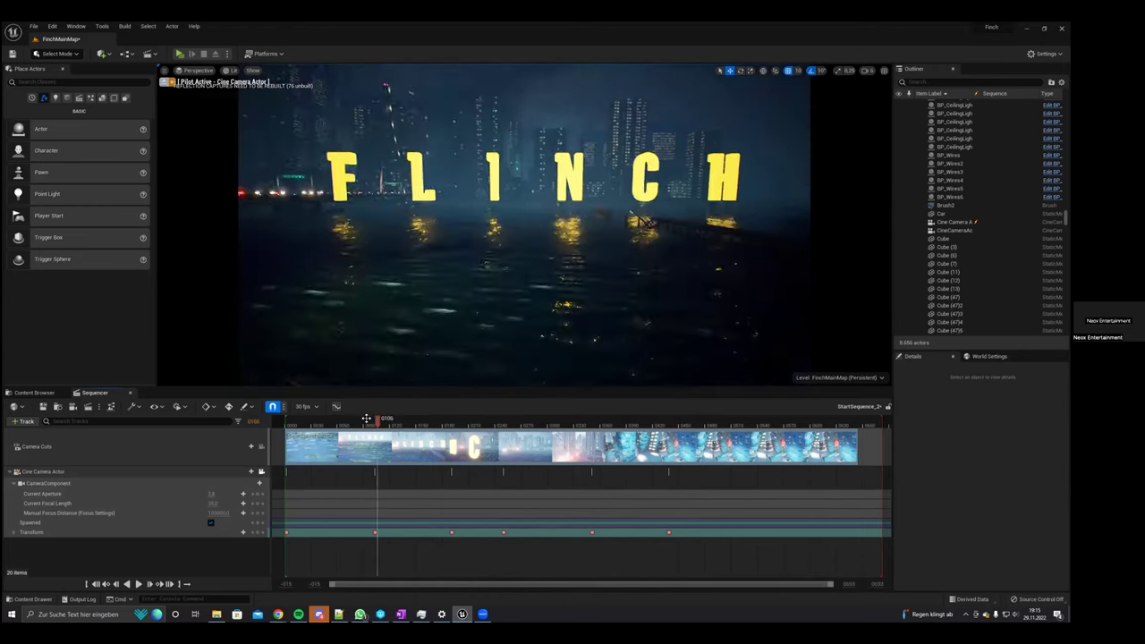
pyautogui.moveTo(349, 418); pyautogui.dragTo(319, 418)
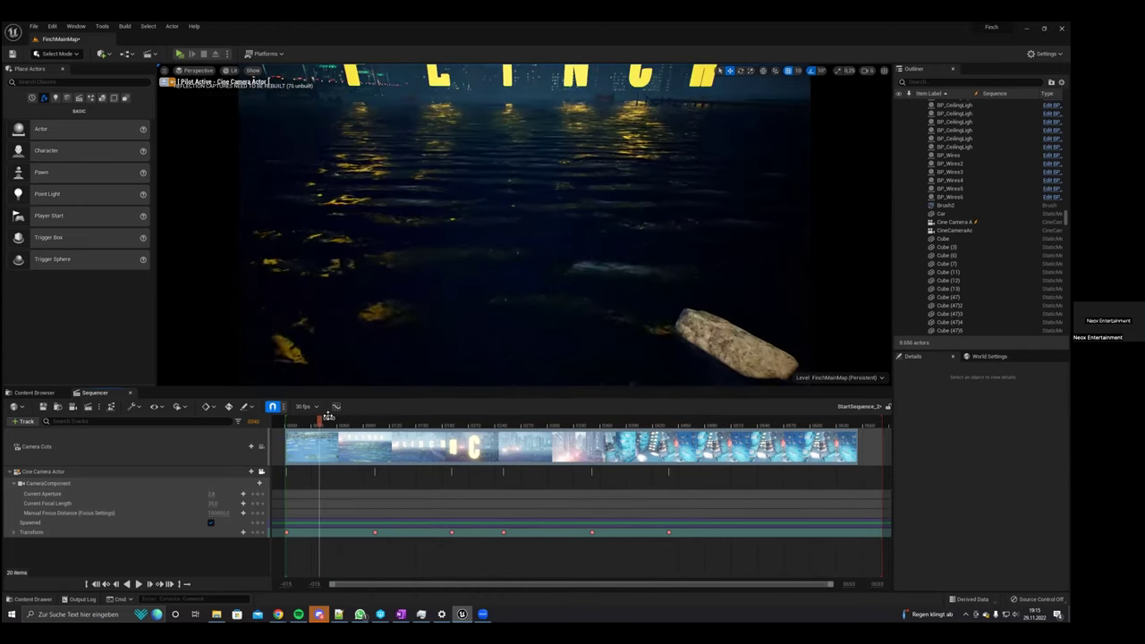
pyautogui.click(293, 418)
pyautogui.press('space')
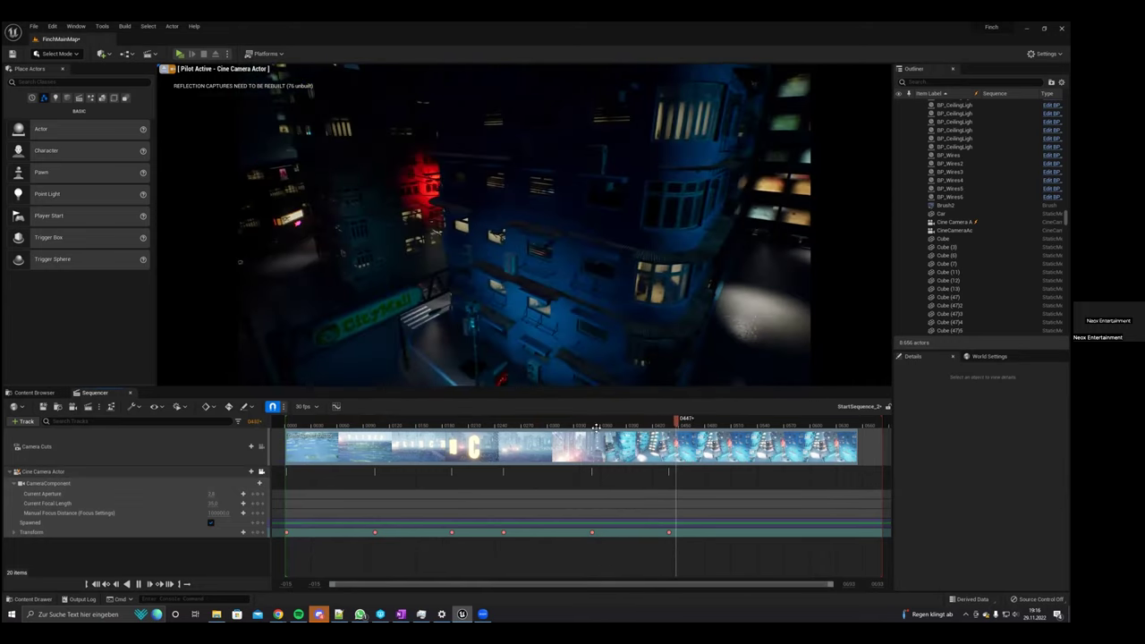
# At frame 532, lower the camera to look along the neon-lit street and key its transform.
pyautogui.click(749, 422)
pyautogui.moveTo(590, 319); pyautogui.dragTo(528, 304, button='right')
pyautogui.moveTo(548, 358); pyautogui.dragTo(560, 361, button='right')
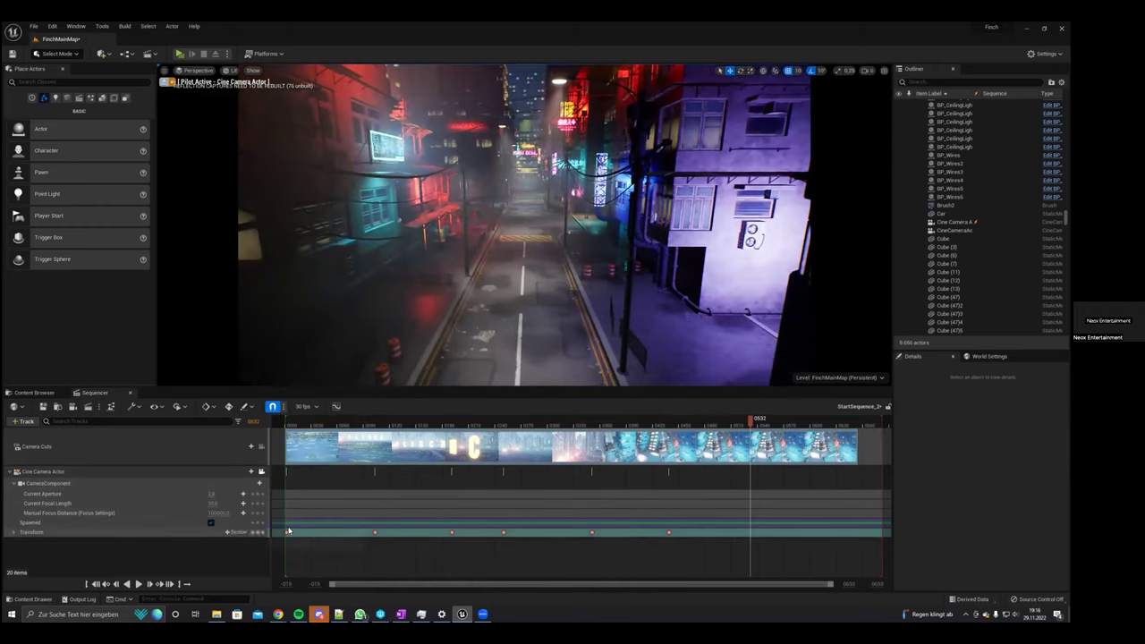
pyautogui.click(243, 532)
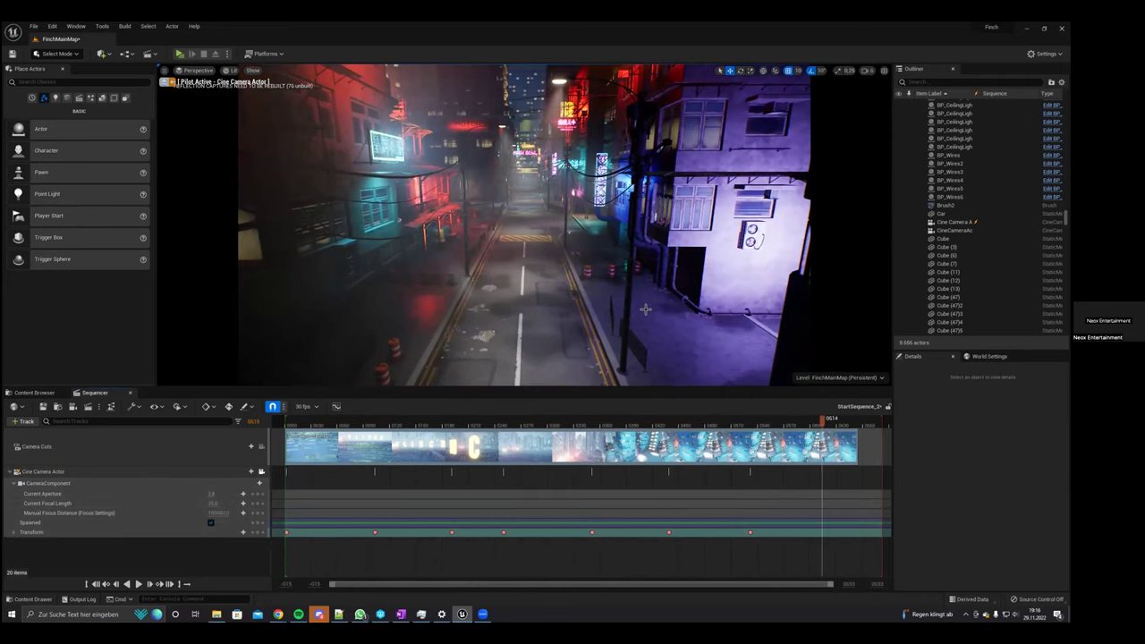
# Fly the camera down the street to the STOP marking, key its transform and move that key to frame 655.
pyautogui.press('w')
pyautogui.moveTo(646, 309)
pyautogui.mouseDown(button='right')
pyautogui.moveTo(642, 294)
pyautogui.moveTo(630, 309)
pyautogui.mouseUp(button='right')
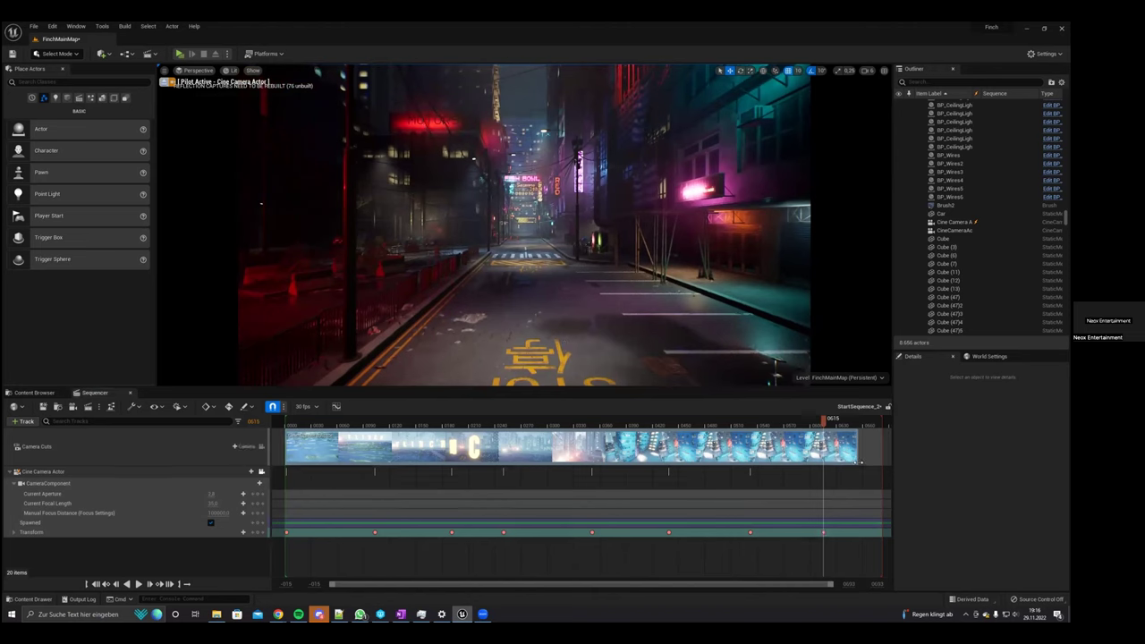
pyautogui.moveTo(823, 534); pyautogui.dragTo(859, 535)
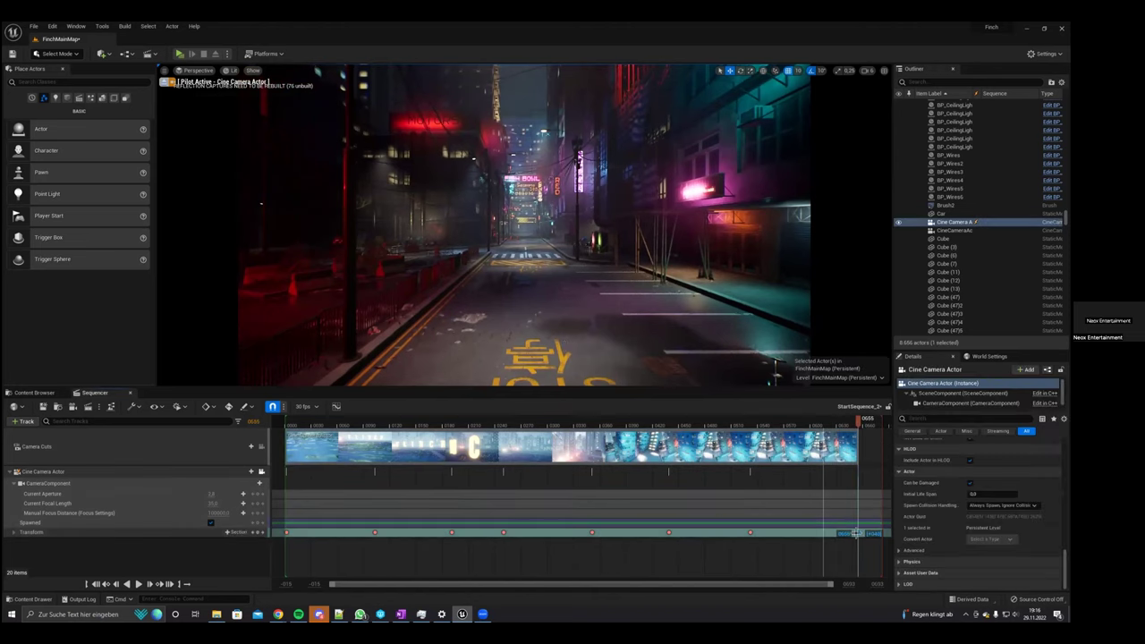
# Move the frame 250 transform key back to about frame 234, delete the frame 191 key and replay the logo pass.
pyautogui.moveTo(638, 426); pyautogui.dragTo(490, 424)
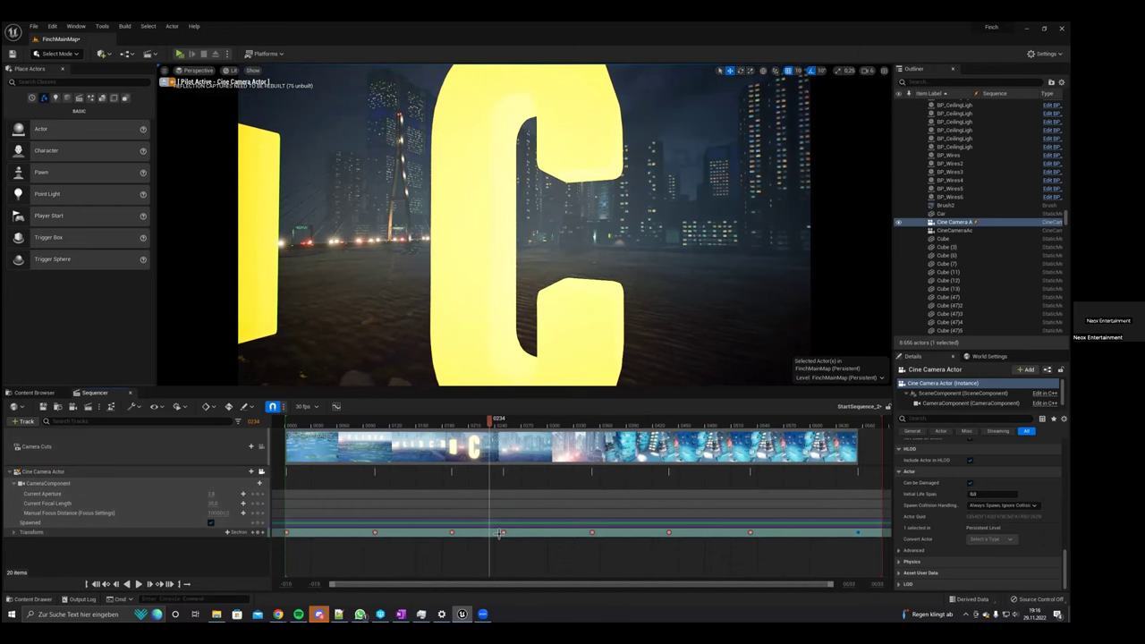
pyautogui.moveTo(503, 534); pyautogui.dragTo(481, 533)
pyautogui.click(440, 424)
pyautogui.press('space')
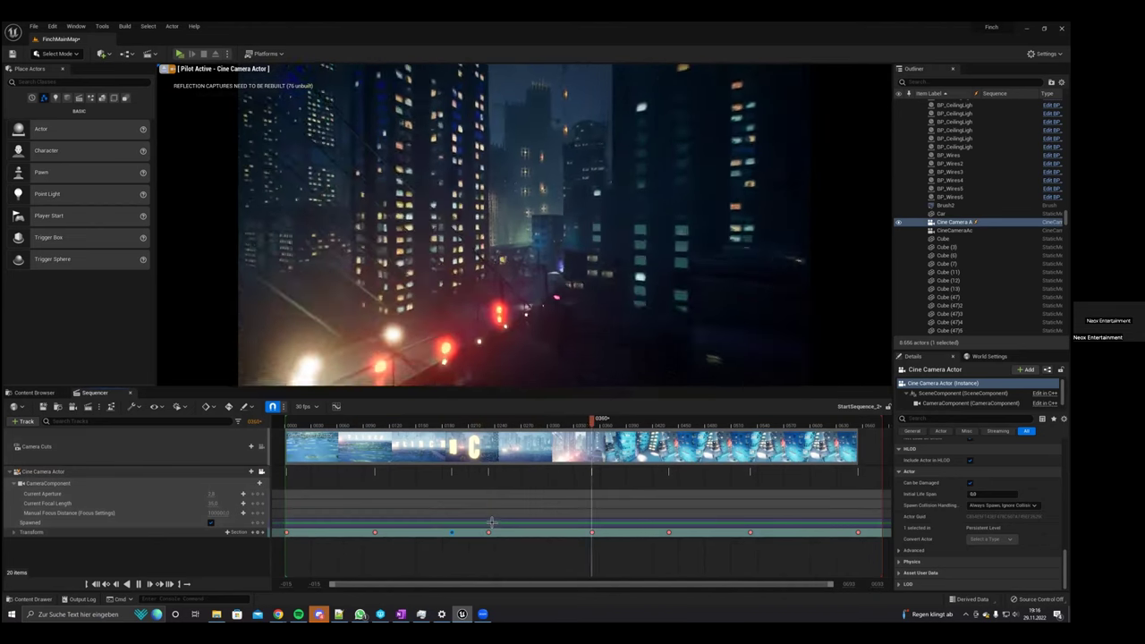
pyautogui.click(430, 425)
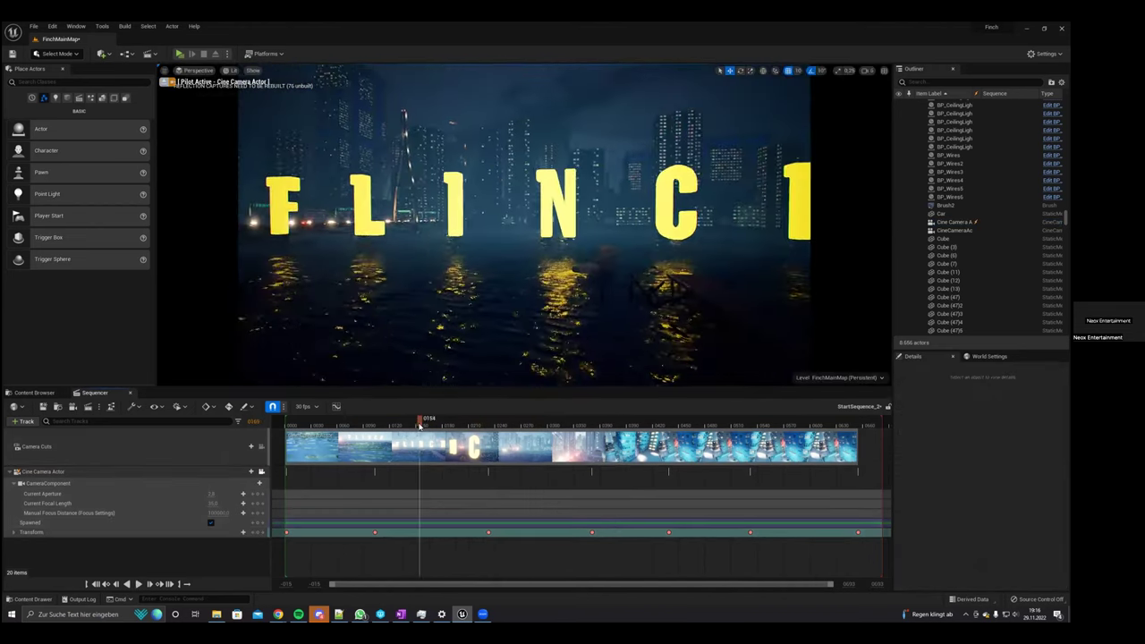
pyautogui.press('space')
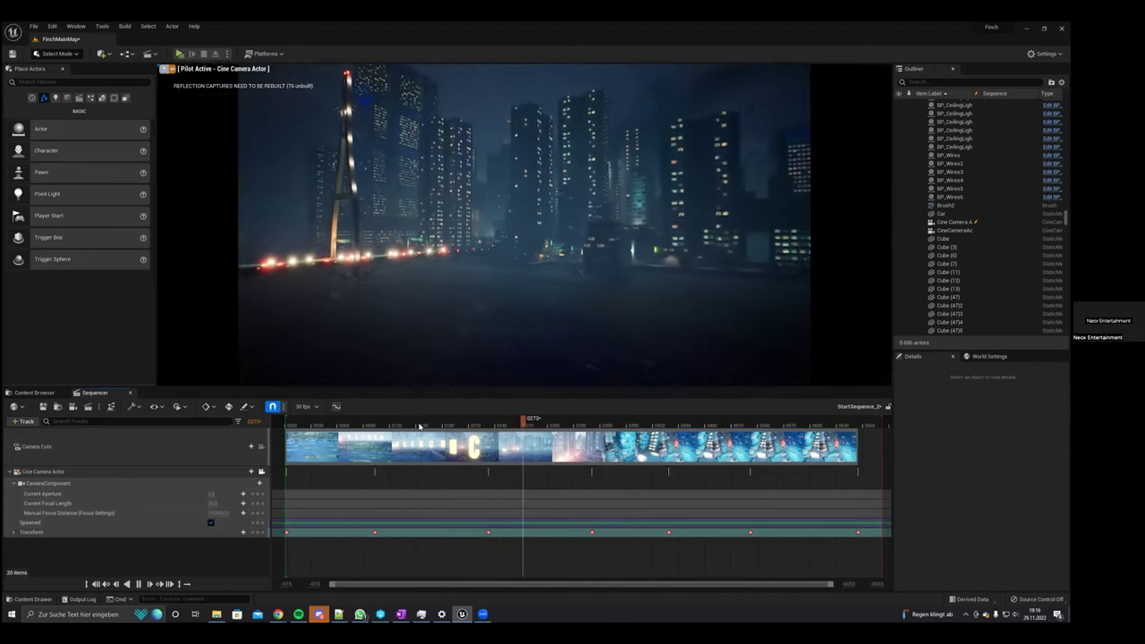
# Shift the transform keys of the city flight and street approach later along the timeline to slow the movement.
pyautogui.click(609, 534)
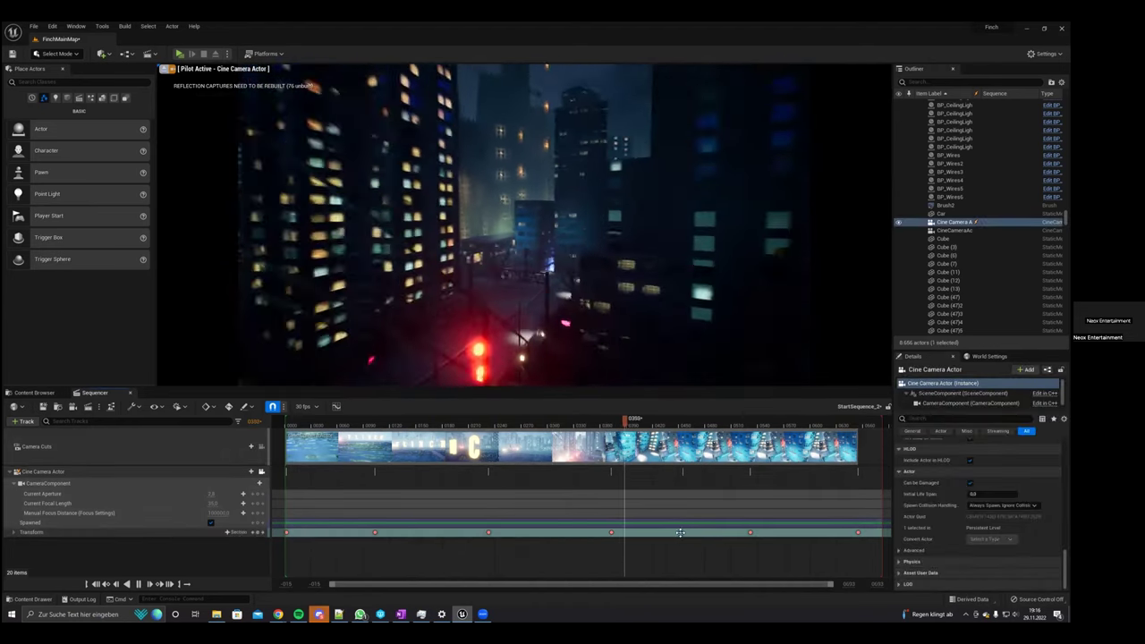
pyautogui.doubleClick(678, 533)
pyautogui.moveTo(669, 532); pyautogui.dragTo(855, 545)
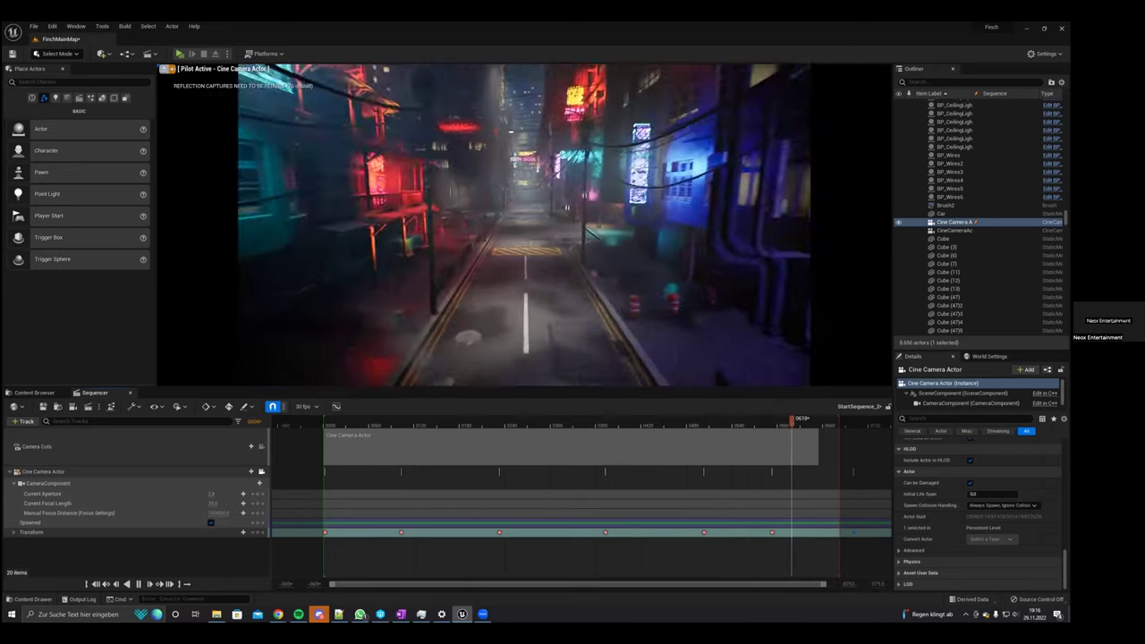
# Zoom out the timeline and extend the camera cut to the end of the playback range.
pyautogui.moveTo(816, 585); pyautogui.dragTo(868, 584)
pyautogui.click(721, 422)
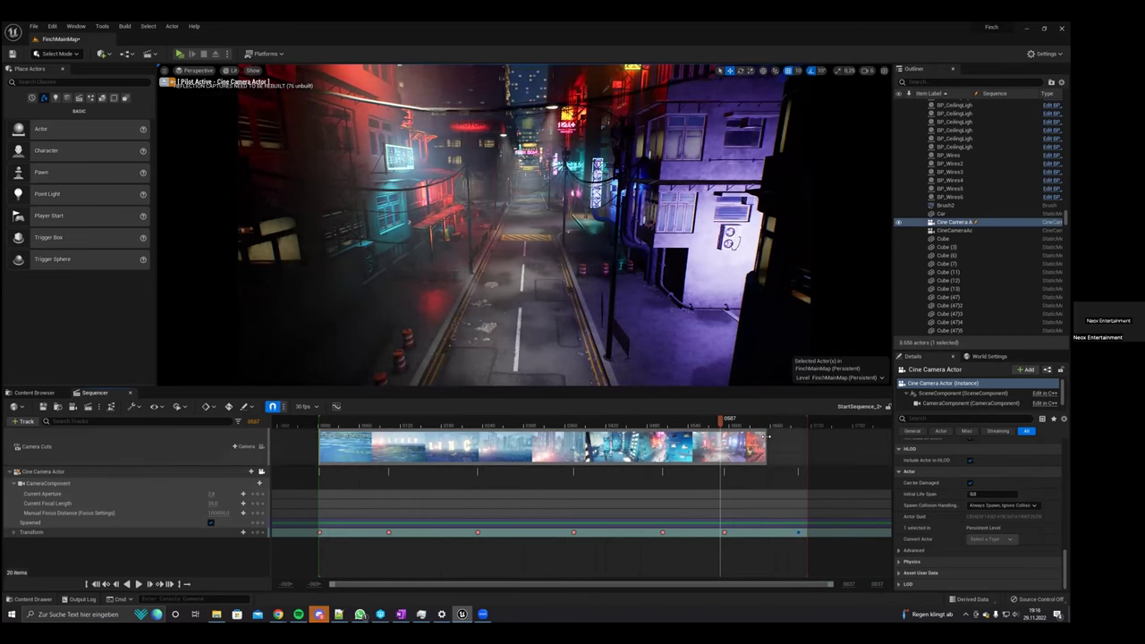
pyautogui.moveTo(808, 437); pyautogui.dragTo(805, 436)
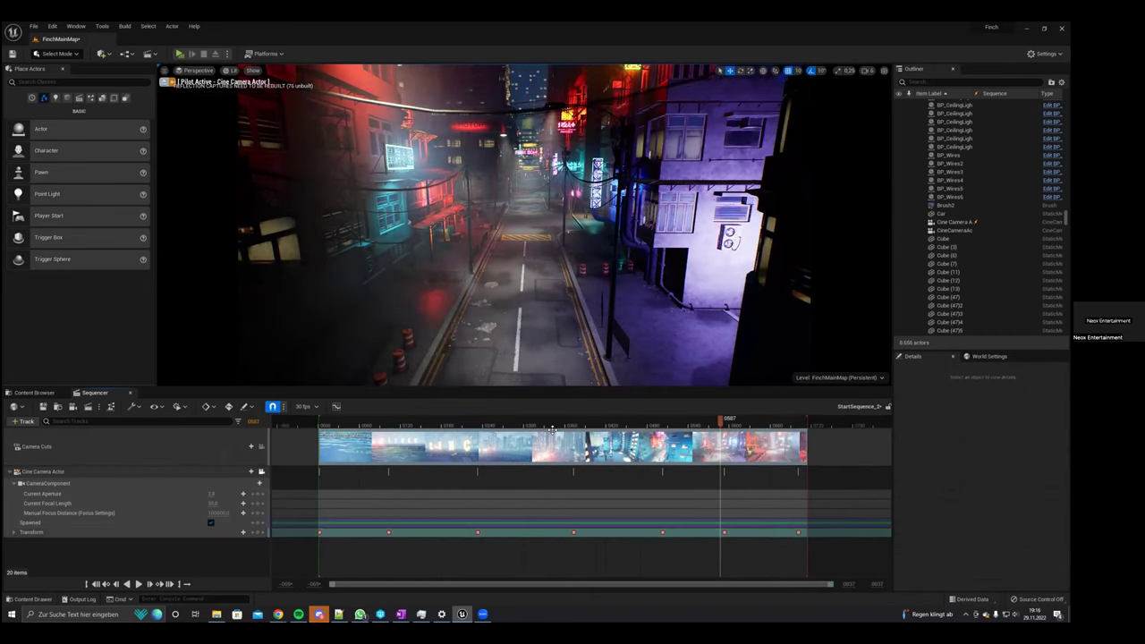
# Play back the retimed camera flight to the STOP marking, replay it from near the start and scrub to frame 4.
pyautogui.click(545, 426)
pyautogui.press('space')
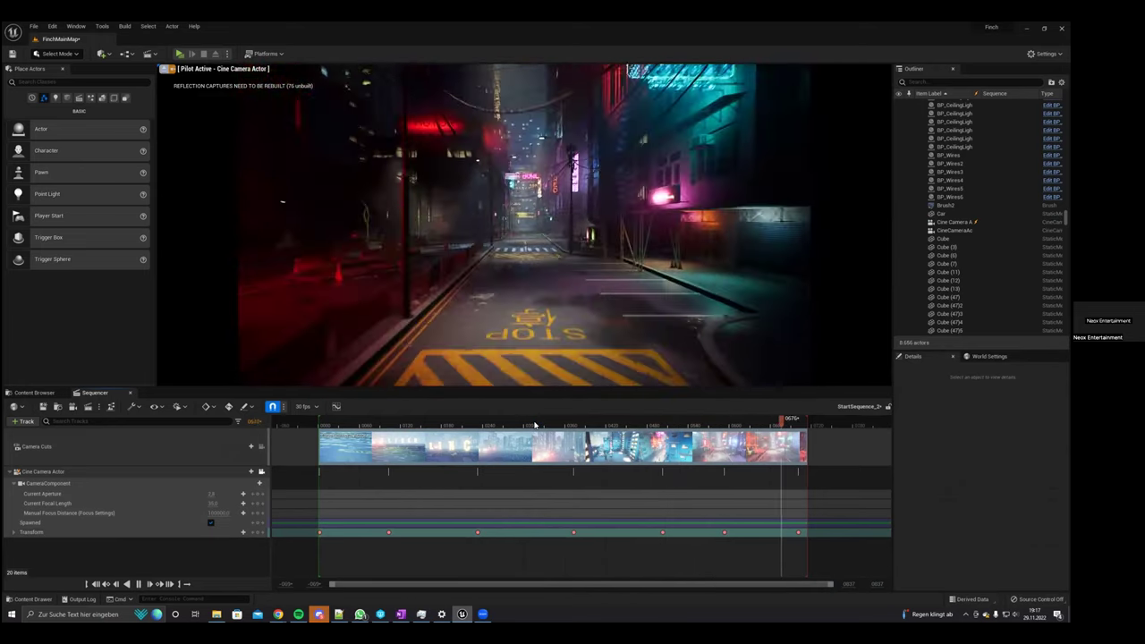
pyautogui.click(346, 423)
pyautogui.press('space')
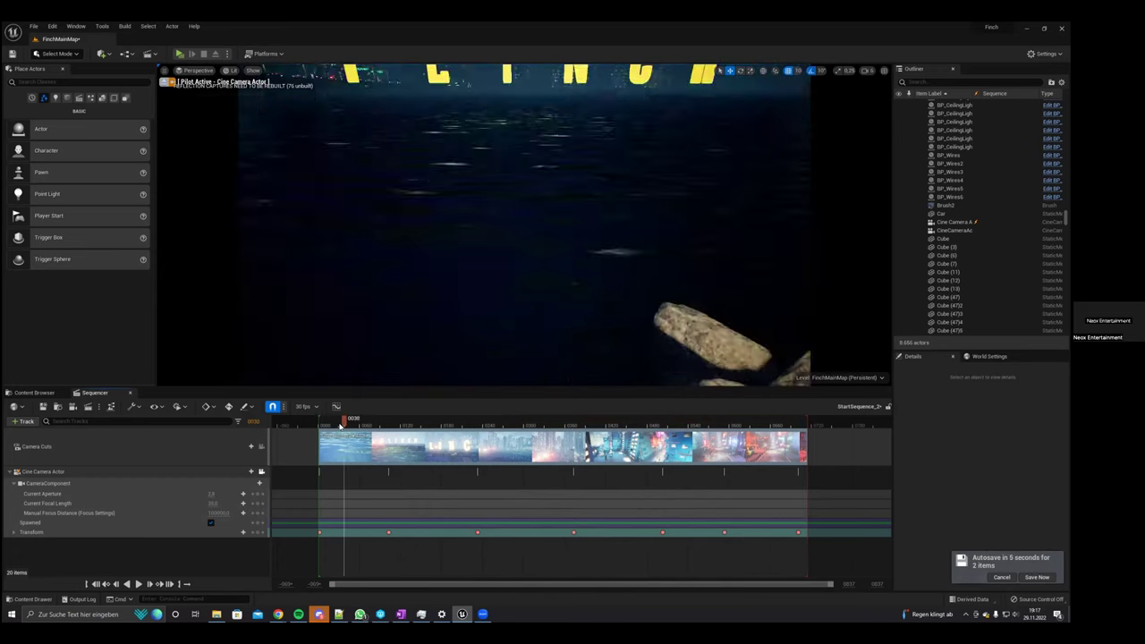
pyautogui.moveTo(340, 426); pyautogui.dragTo(323, 431)
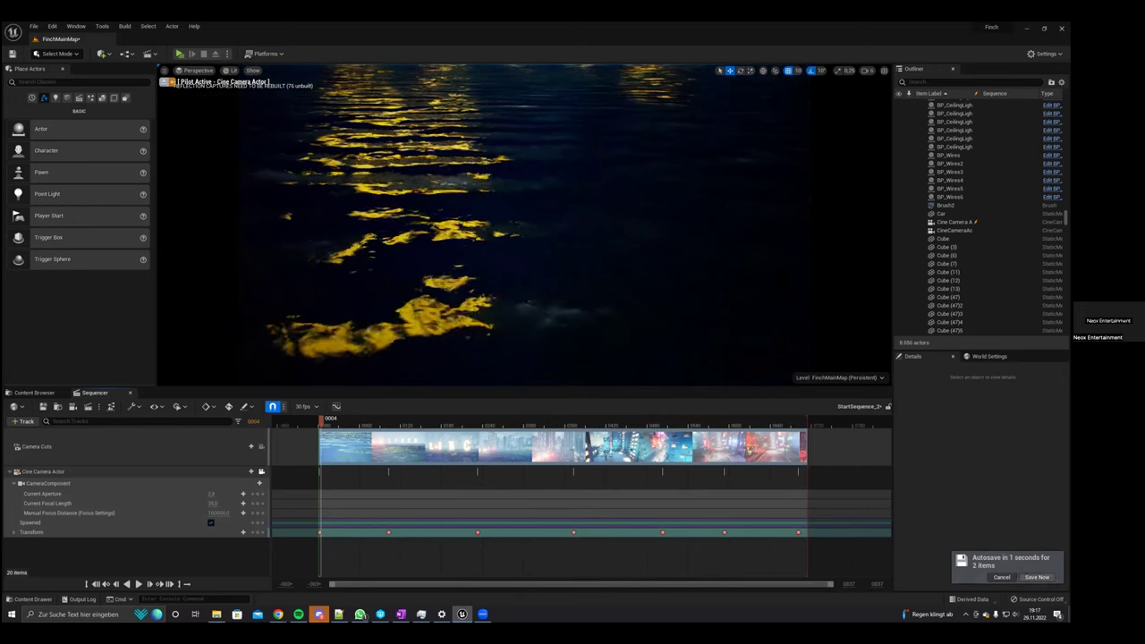
# Replay the FLINCH logo pass from frame 57 and return the playhead to frame 13.
pyautogui.click(359, 426)
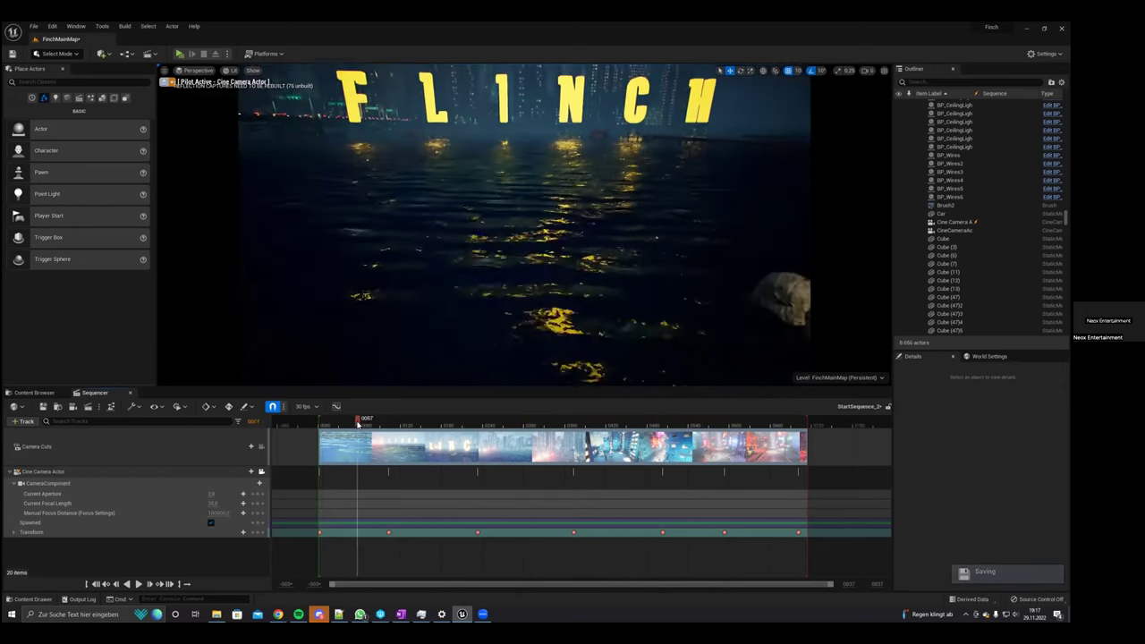
pyautogui.press('space')
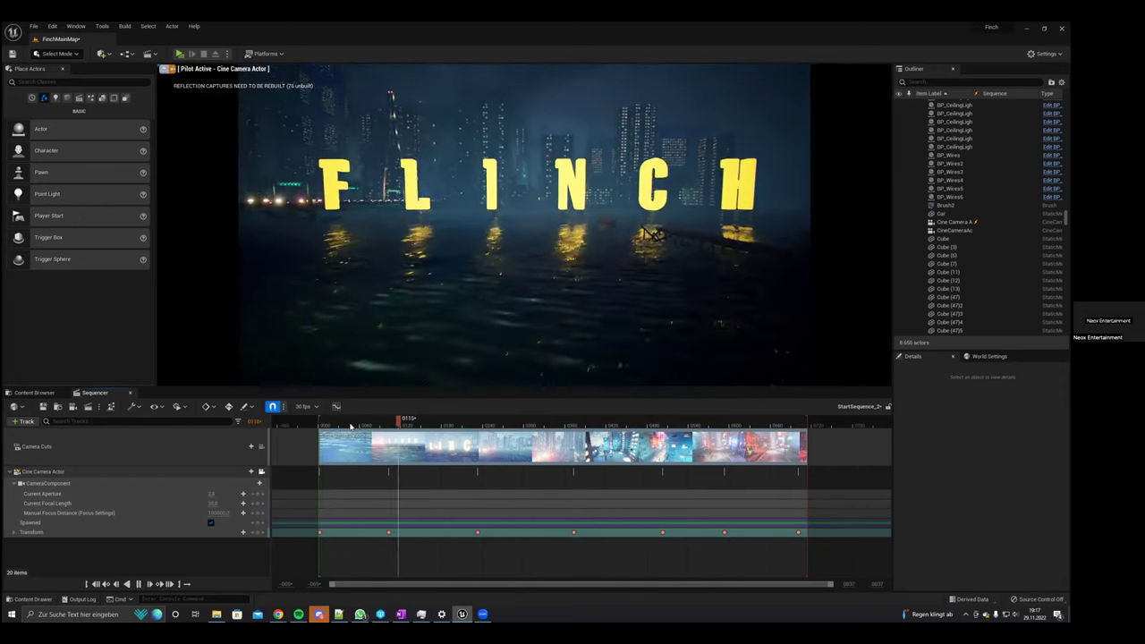
pyautogui.click(327, 425)
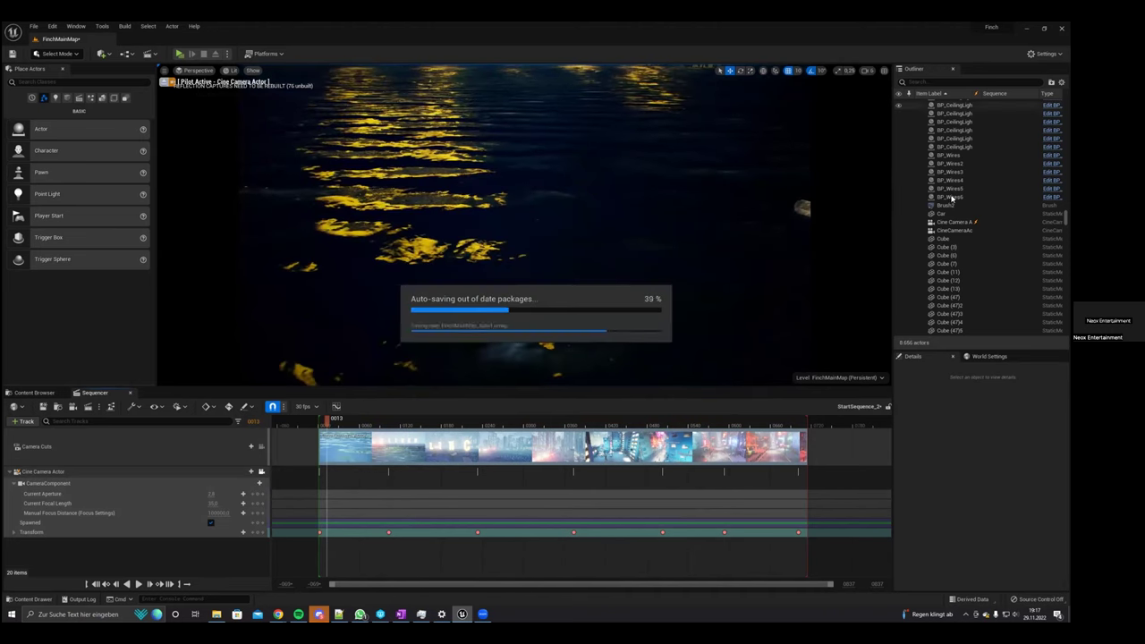
# Filter the level's actors by "cine" and inspect the Cine Camera Actor and CineCameraActor1.
pyautogui.click(959, 222)
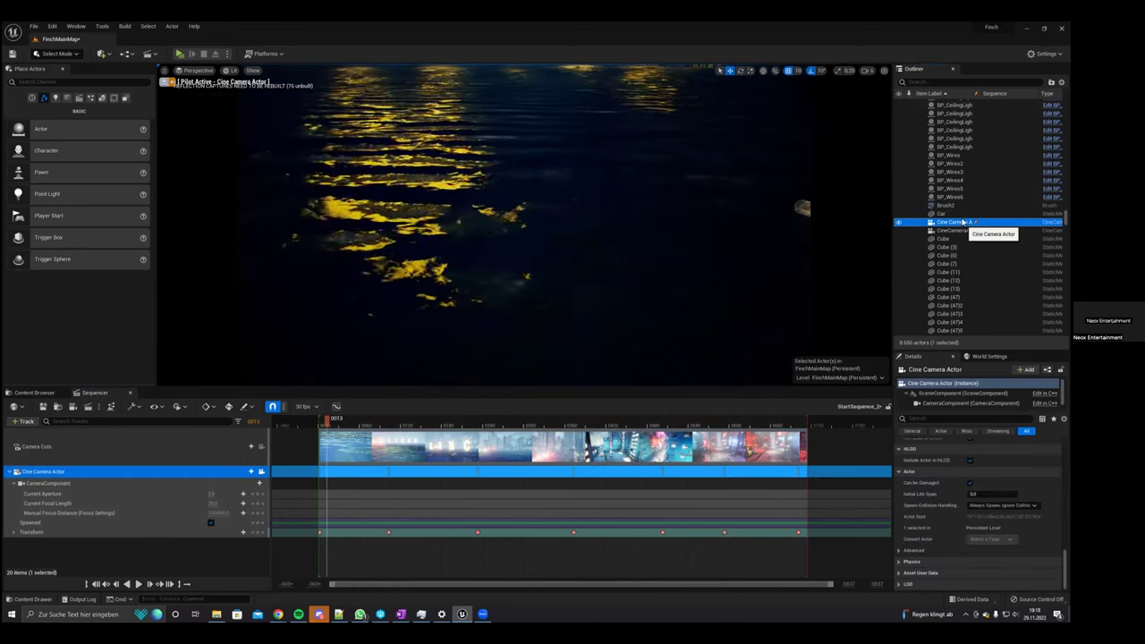
pyautogui.click(931, 81)
pyautogui.write('cine')
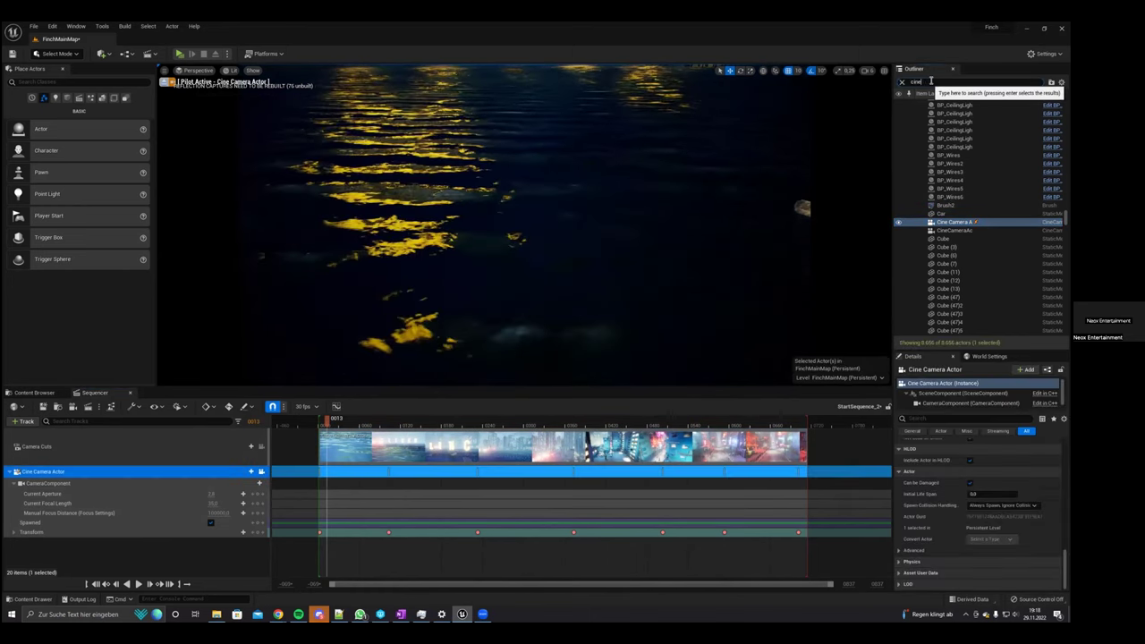
pyautogui.scroll(10, 982, 458)
pyautogui.scroll(10, 982, 457)
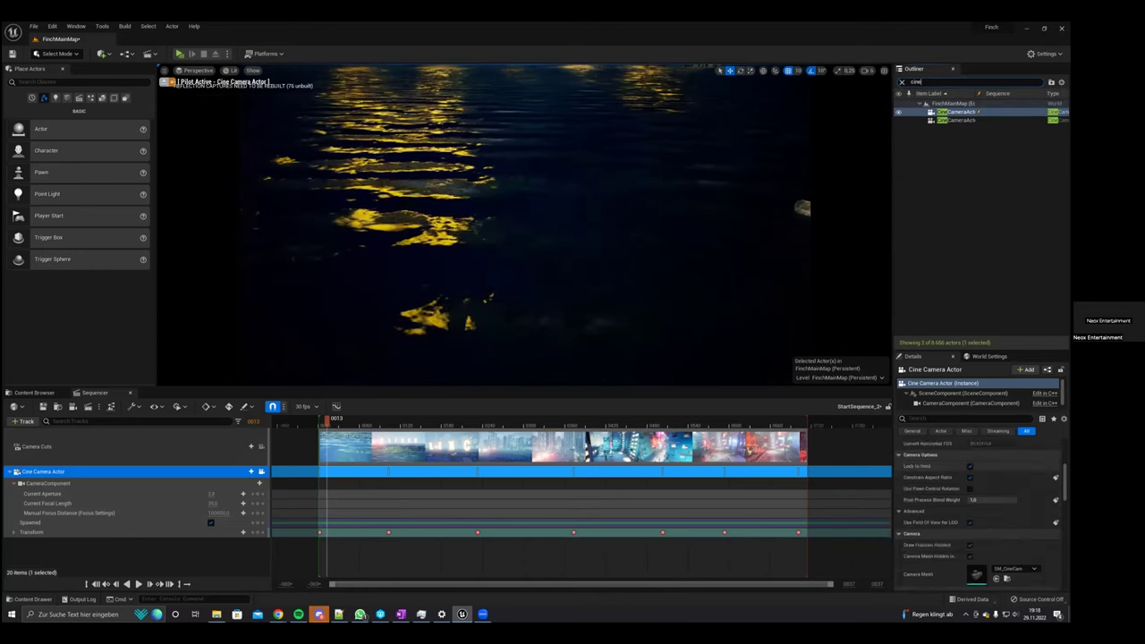
pyautogui.click(958, 121)
# Find the level sequence actor with "seq" and set its Level Sequence Asset to StartSequence_2.
pyautogui.click(934, 80)
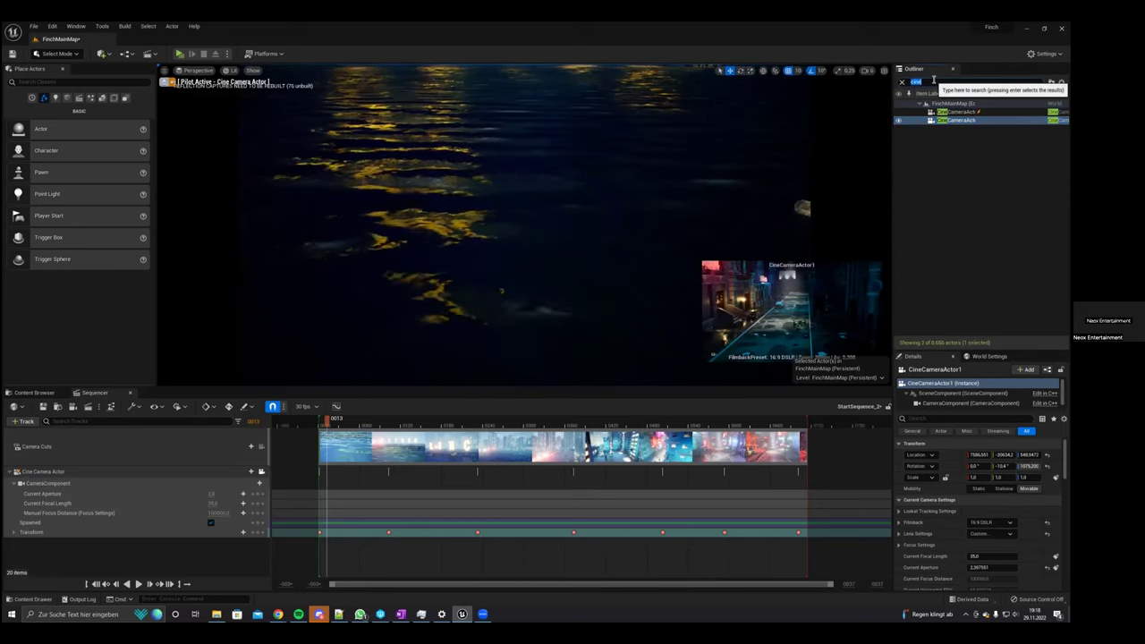
pyautogui.write('seq')
pyautogui.press('Return')
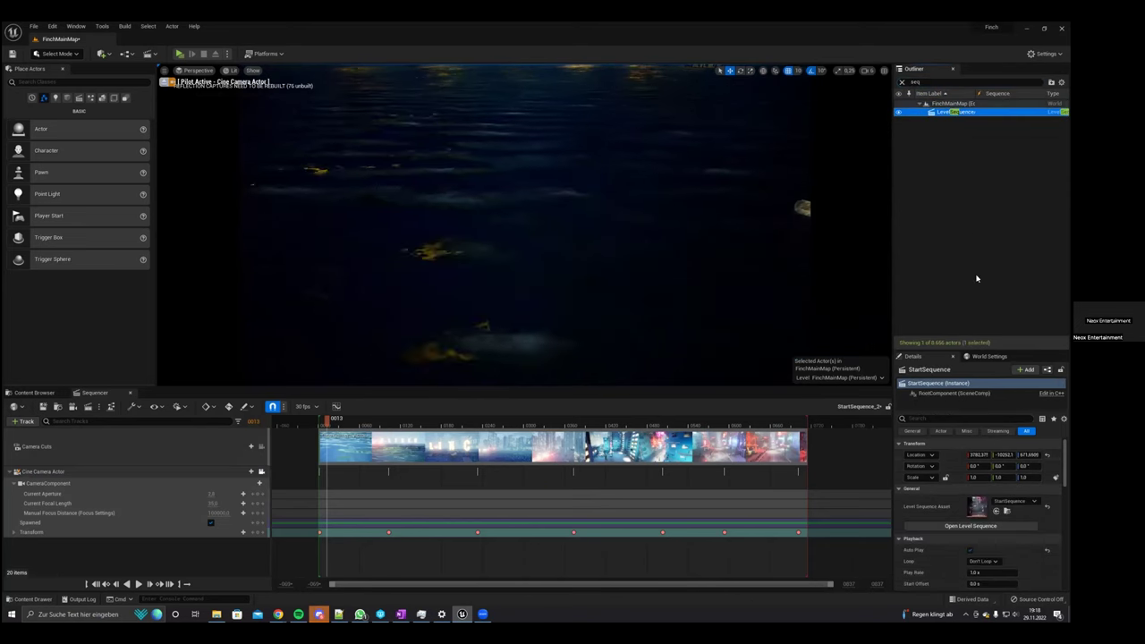
pyautogui.click(1007, 511)
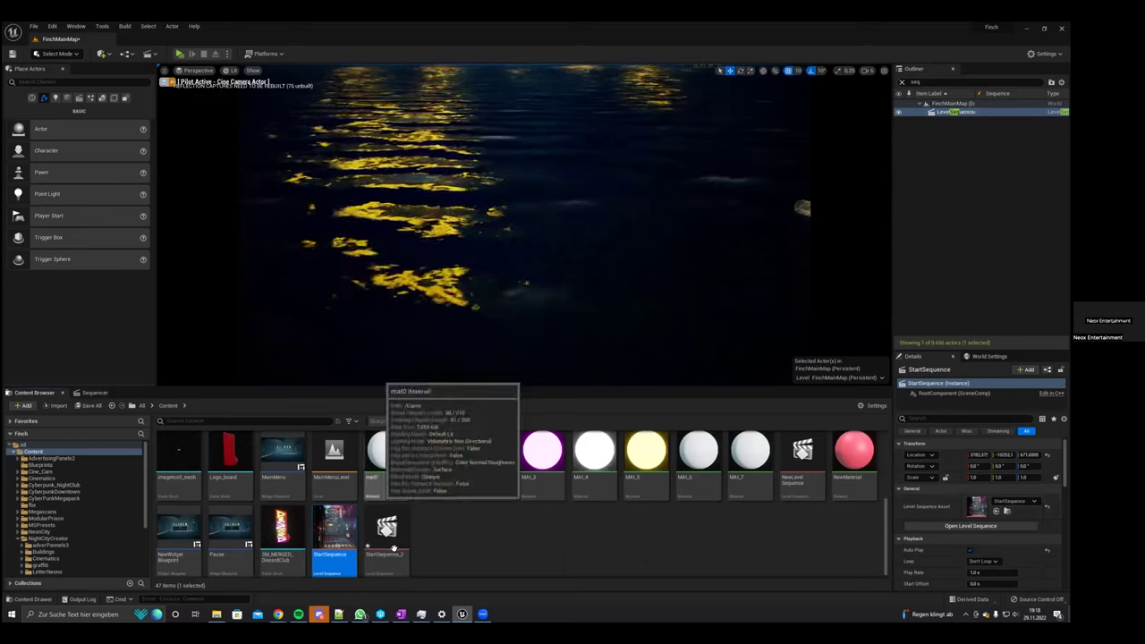
pyautogui.moveTo(388, 546); pyautogui.dragTo(872, 506)
pyautogui.moveTo(638, 541); pyautogui.dragTo(1000, 508)
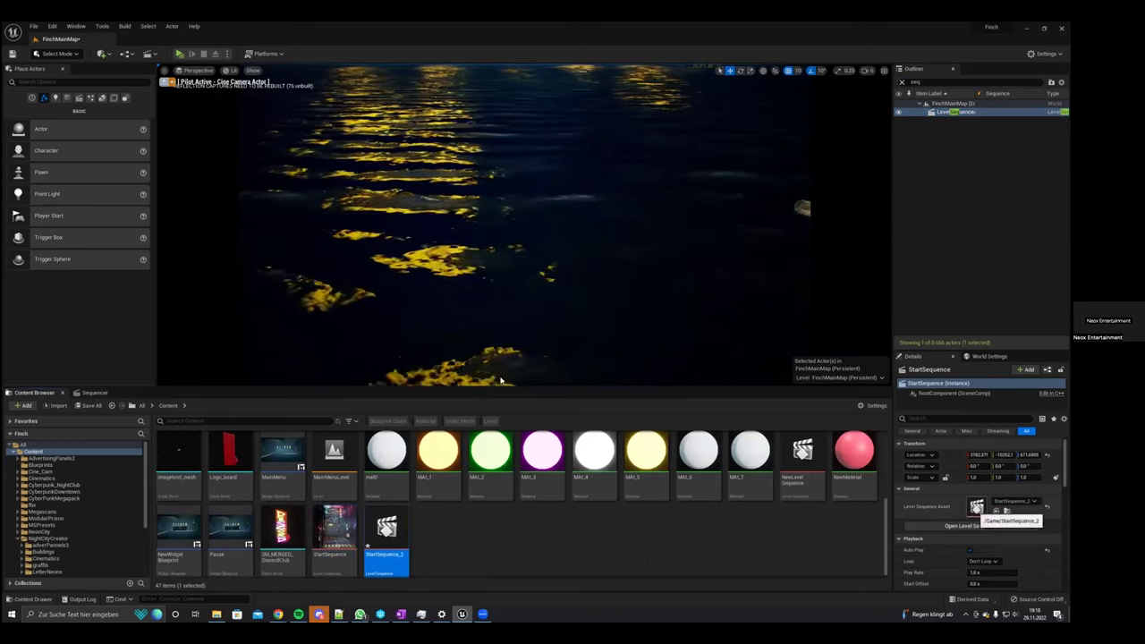
# Open MainMenuLevel from the Content folder, saving FinchMainMap and StartSequence_2.
pyautogui.click(142, 406)
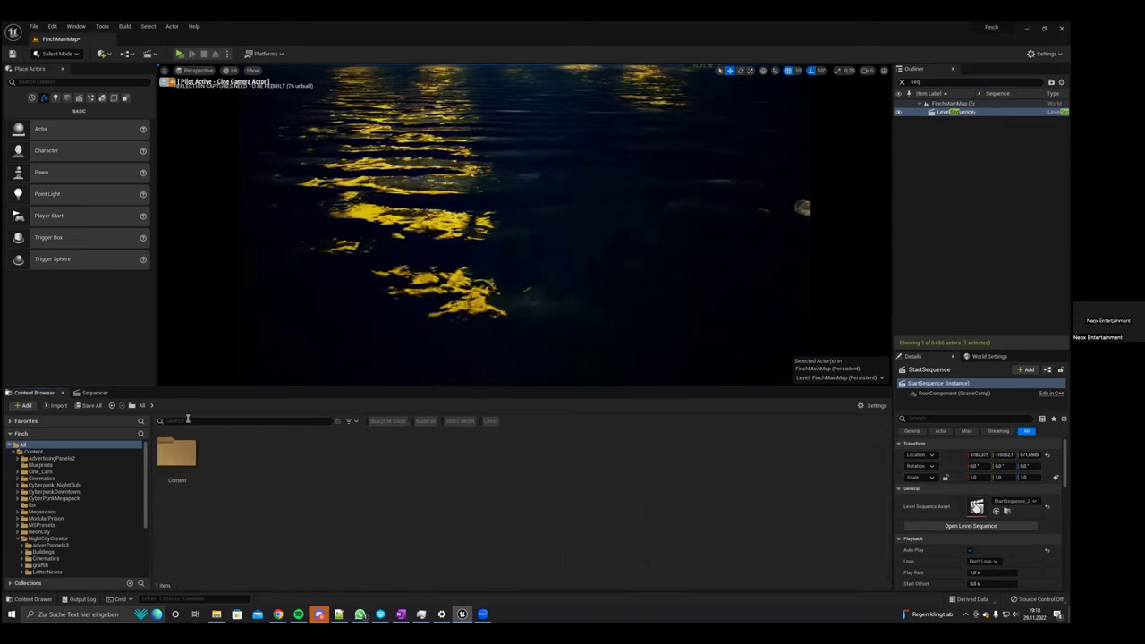
pyautogui.doubleClick(179, 439)
pyautogui.scroll(-5, 327, 457)
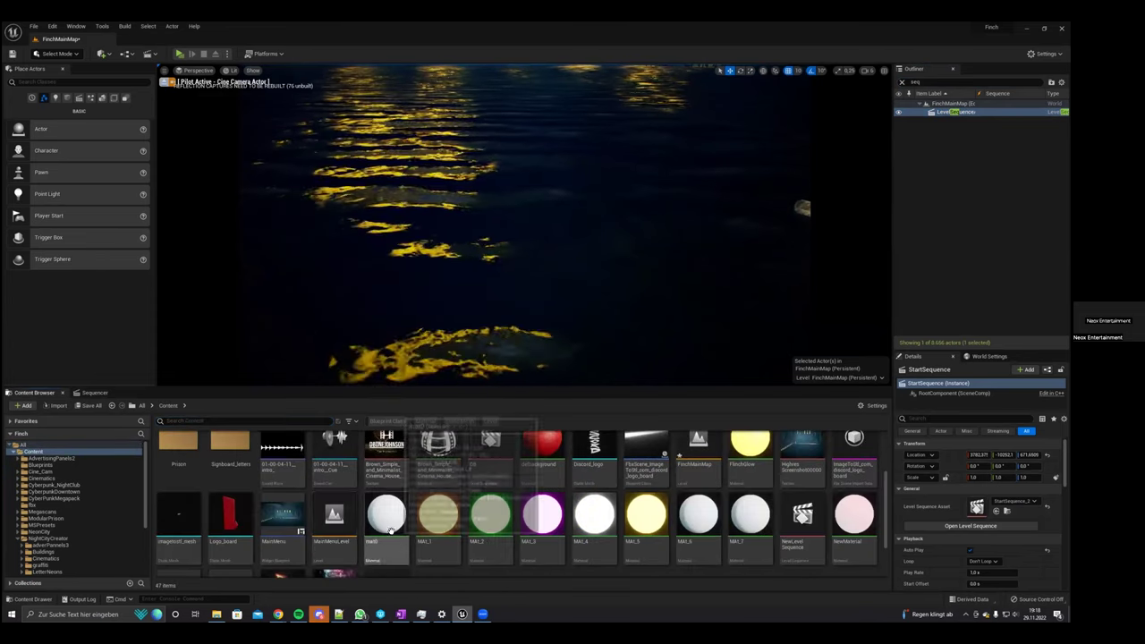
pyautogui.doubleClick(327, 458)
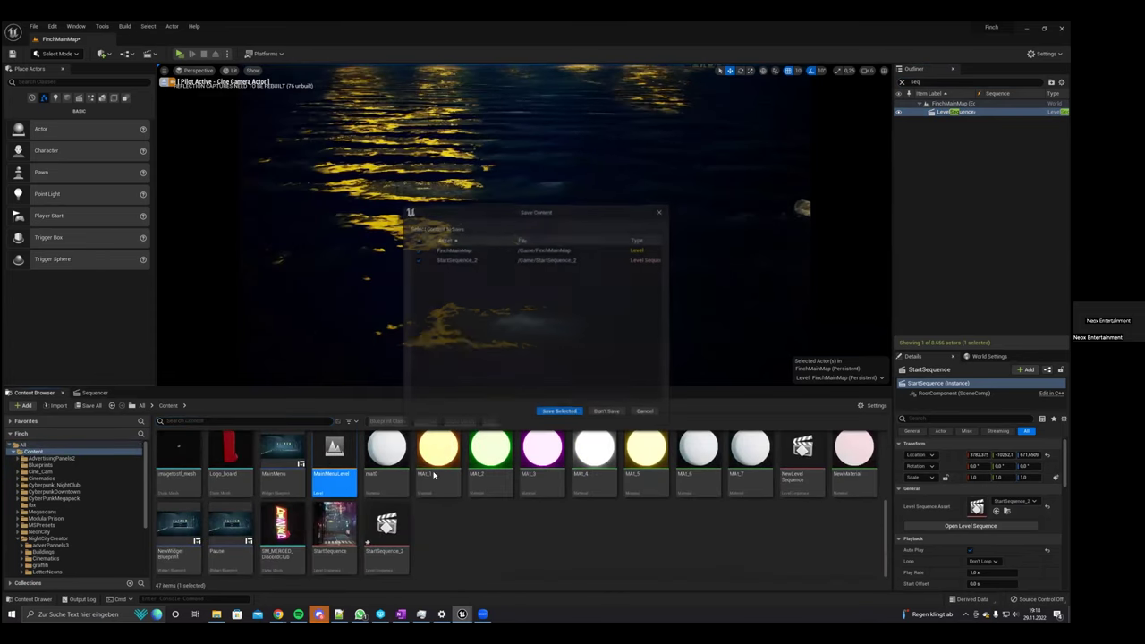
pyautogui.click(541, 413)
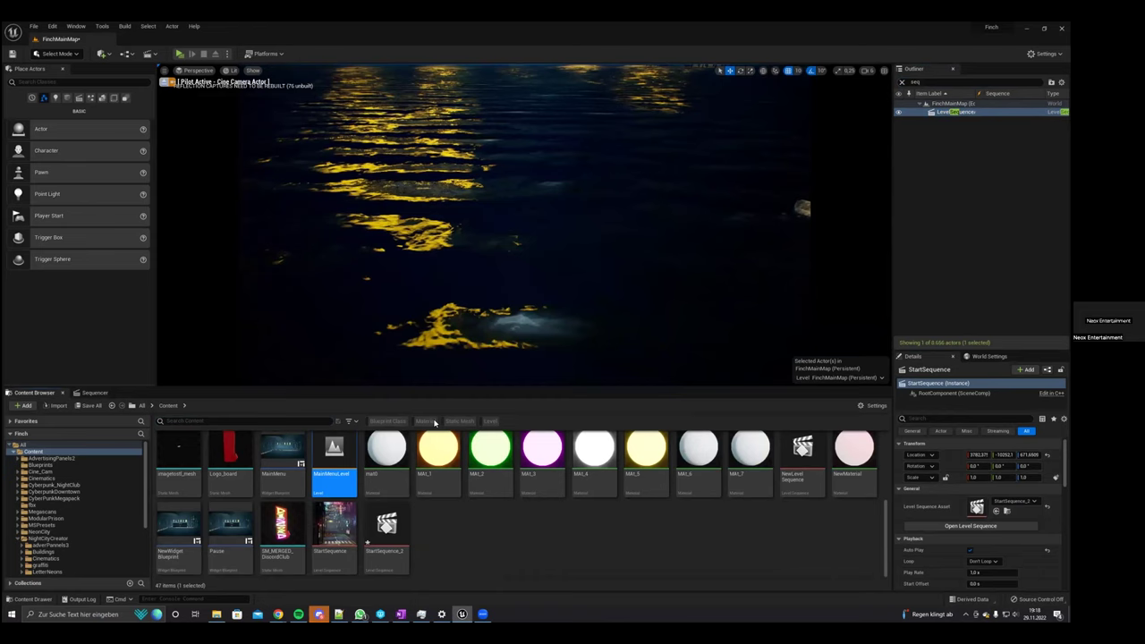
# Start a standalone game preview, enable fly mode in the street and raise the walk speed to 4.3.
pyautogui.click(190, 62)
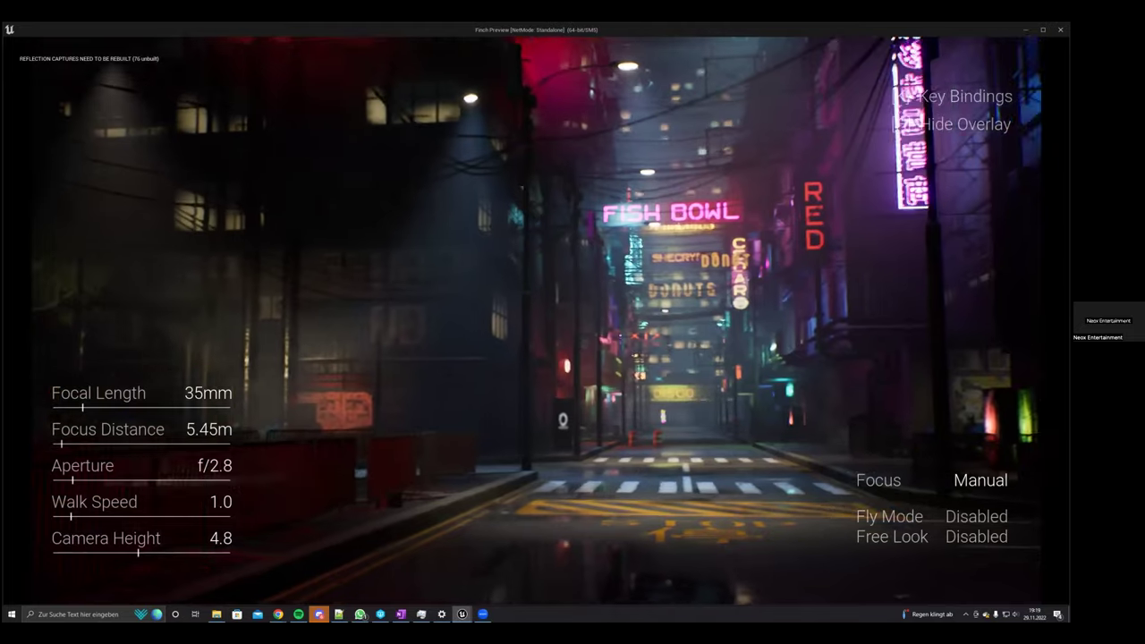
pyautogui.press('f')
pyautogui.press('w')
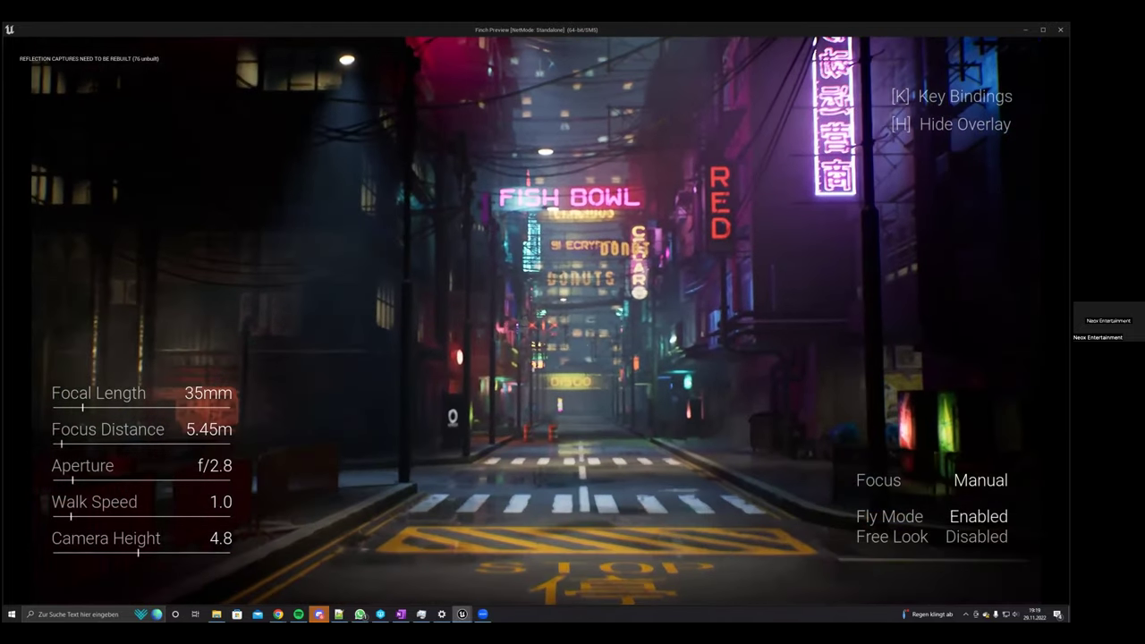
pyautogui.scroll(20, 537, 321)
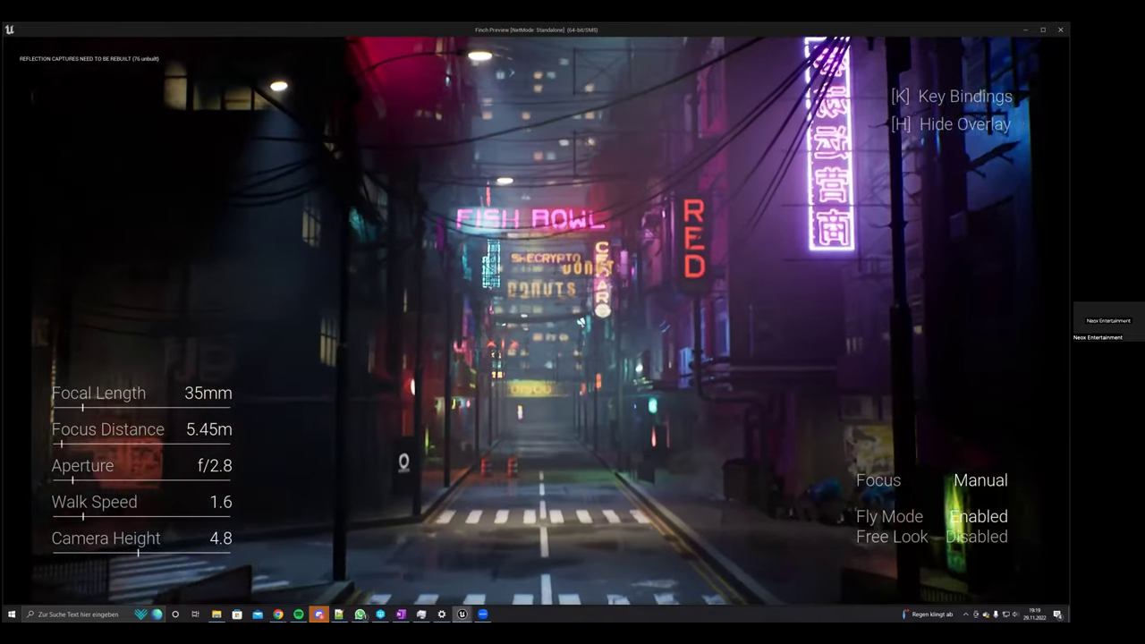
pyautogui.scroll(3, 572, 322)
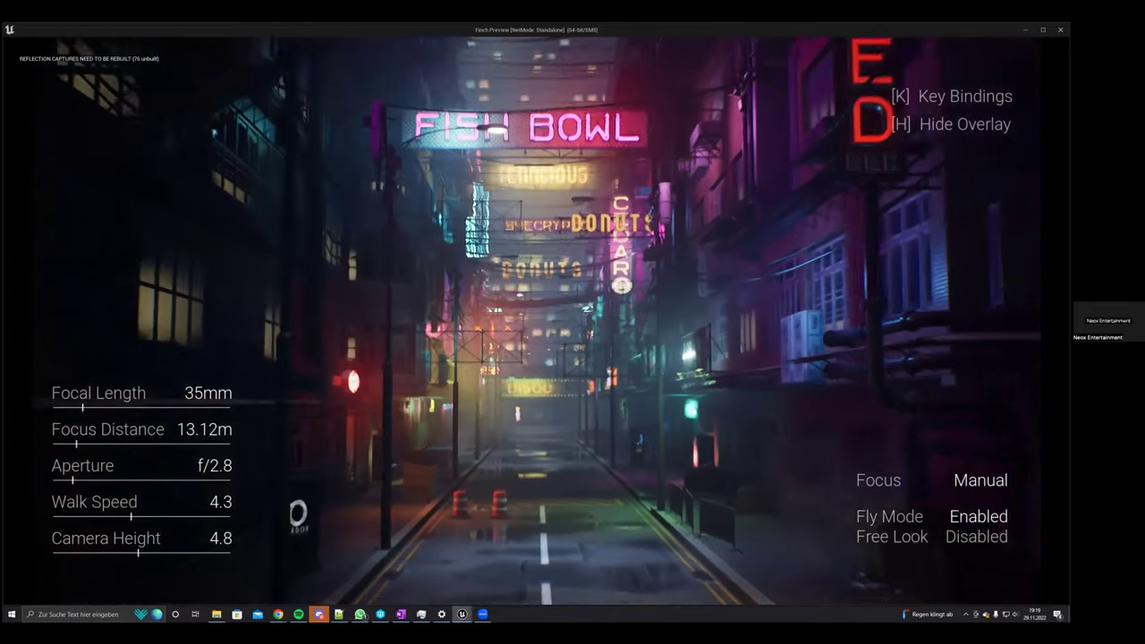
# Fly down the neon street past the DONUTS signs with the focus distance set to 100 m.
pyautogui.press('w')
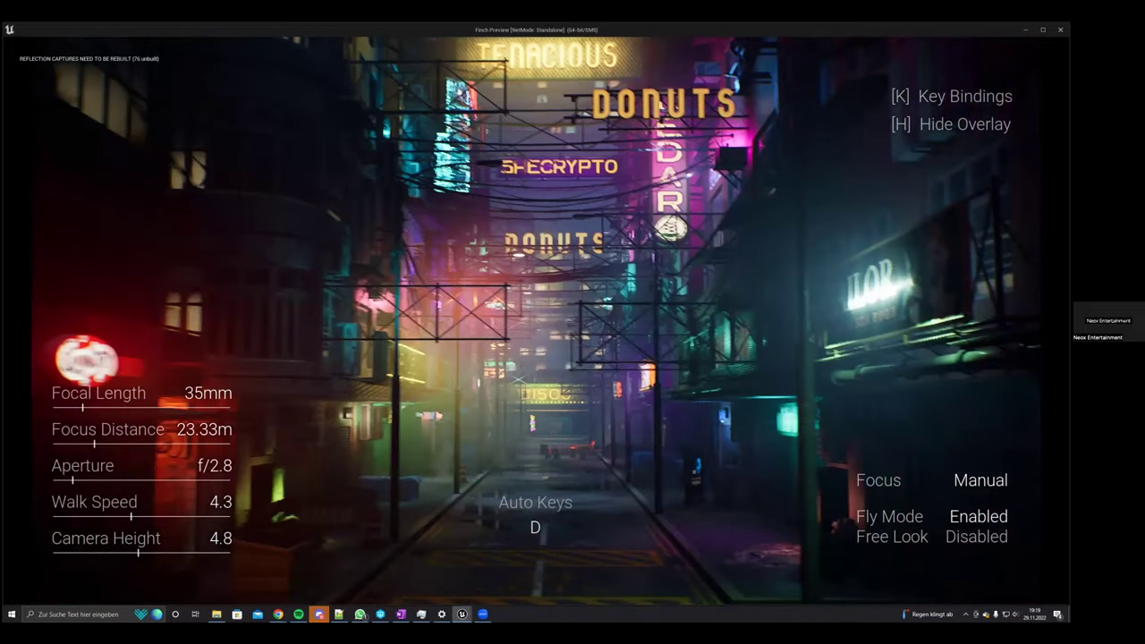
pyautogui.press('d')
pyautogui.press('w')
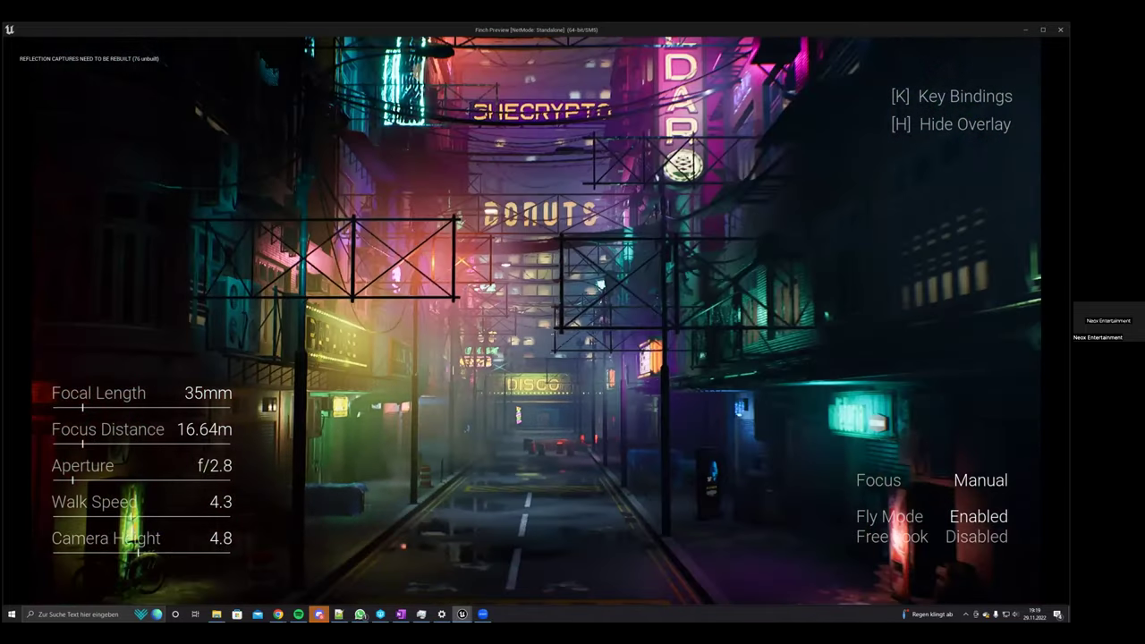
pyautogui.press('w')
pyautogui.press('s')
pyautogui.press('w')
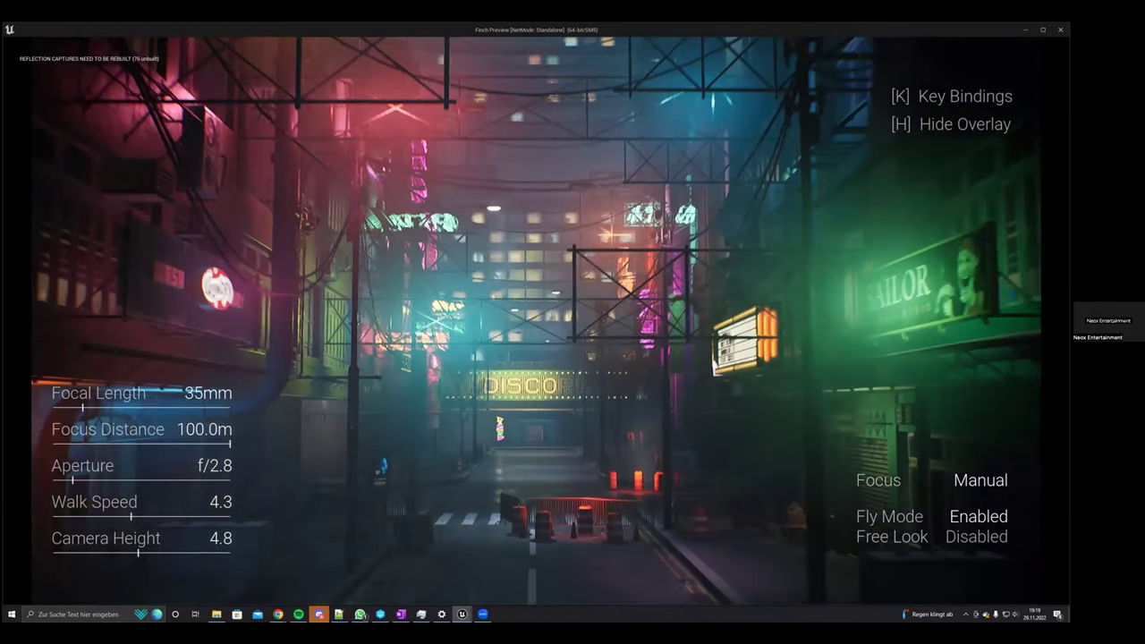
# Raise the walk speed to 9.4 and fly over the road barrier and crossing toward the DISCORD building.
pyautogui.press('w')
pyautogui.scroll(5, 537, 320)
pyautogui.press('w')
pyautogui.scroll(8, 573, 322)
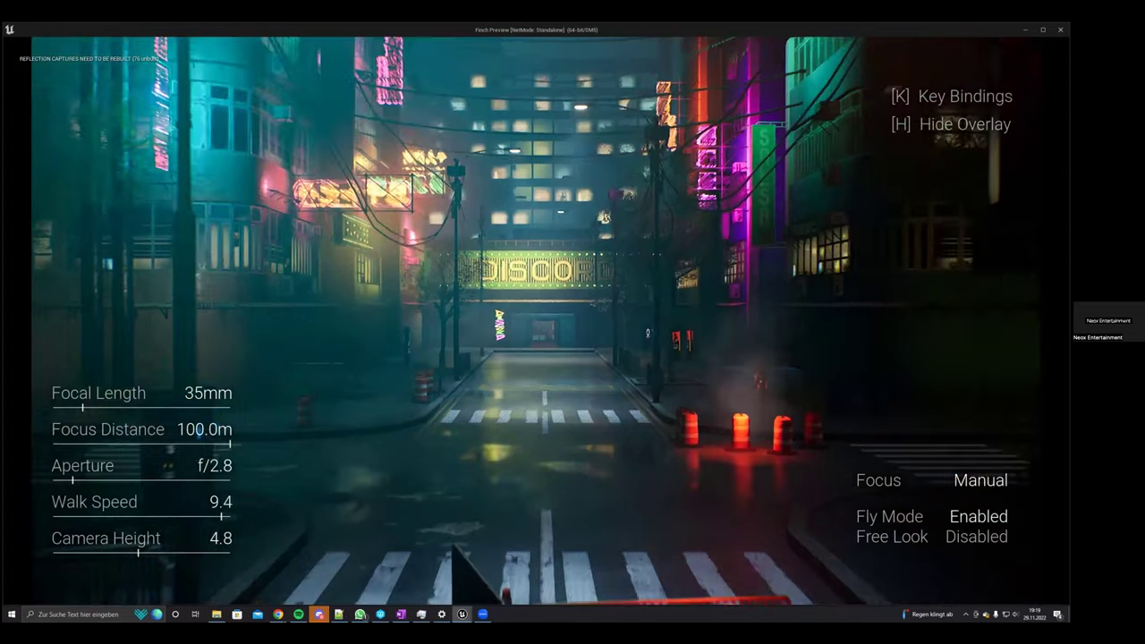
pyautogui.press('w')
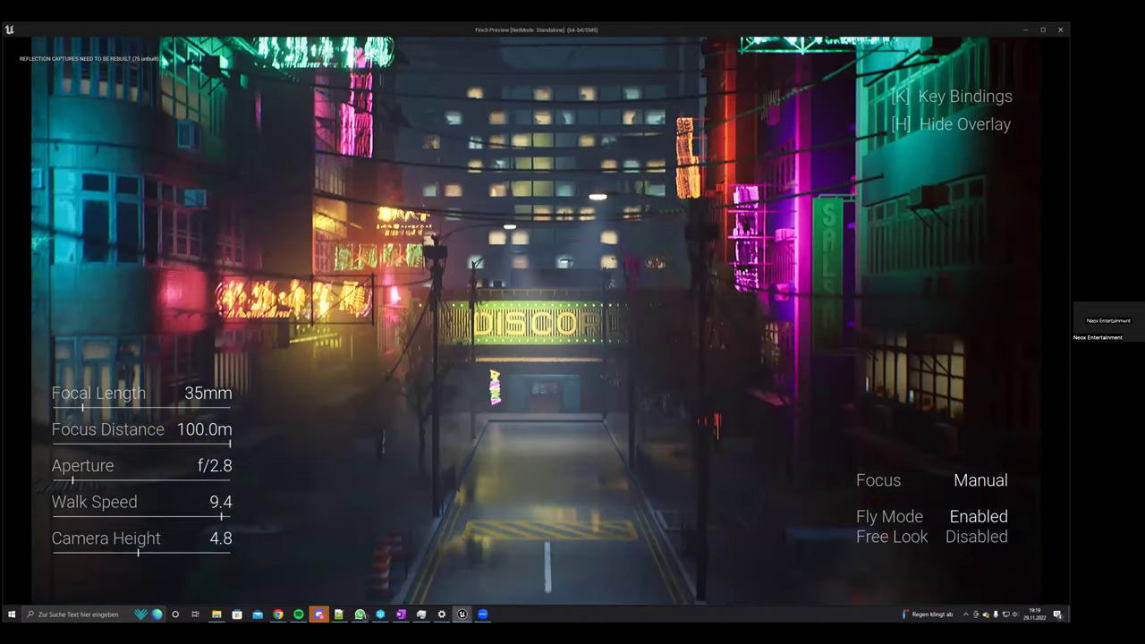
# Fly up among the overhead wires and back down toward the DISCORD club entrance.
pyautogui.press('e')
pyautogui.press('e')
pyautogui.press('w')
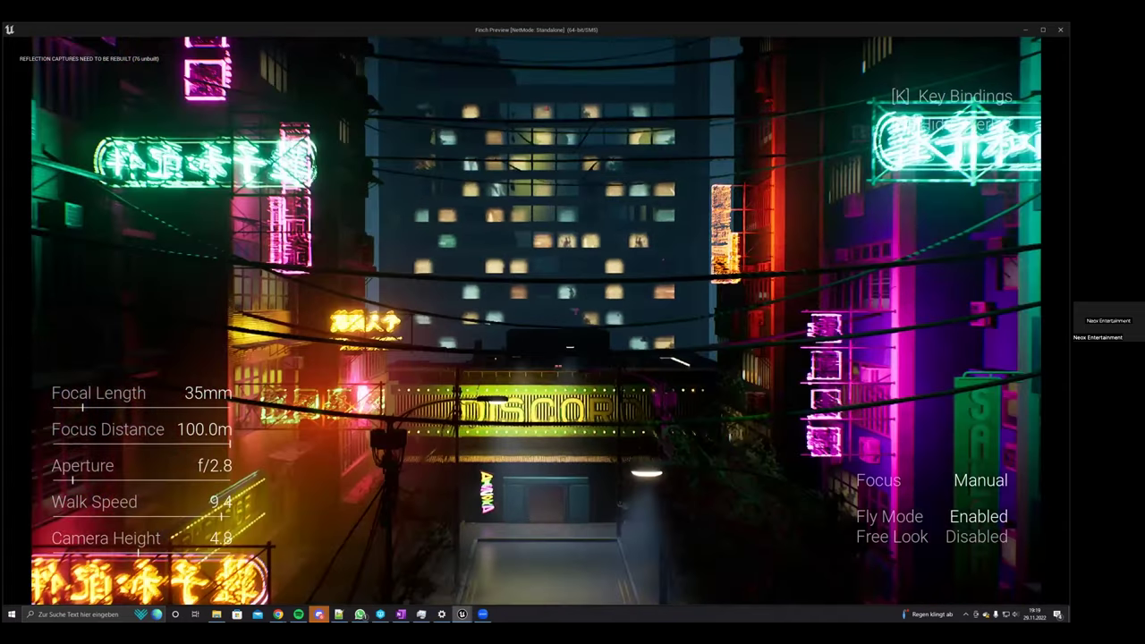
pyautogui.press('w')
pyautogui.press('q')
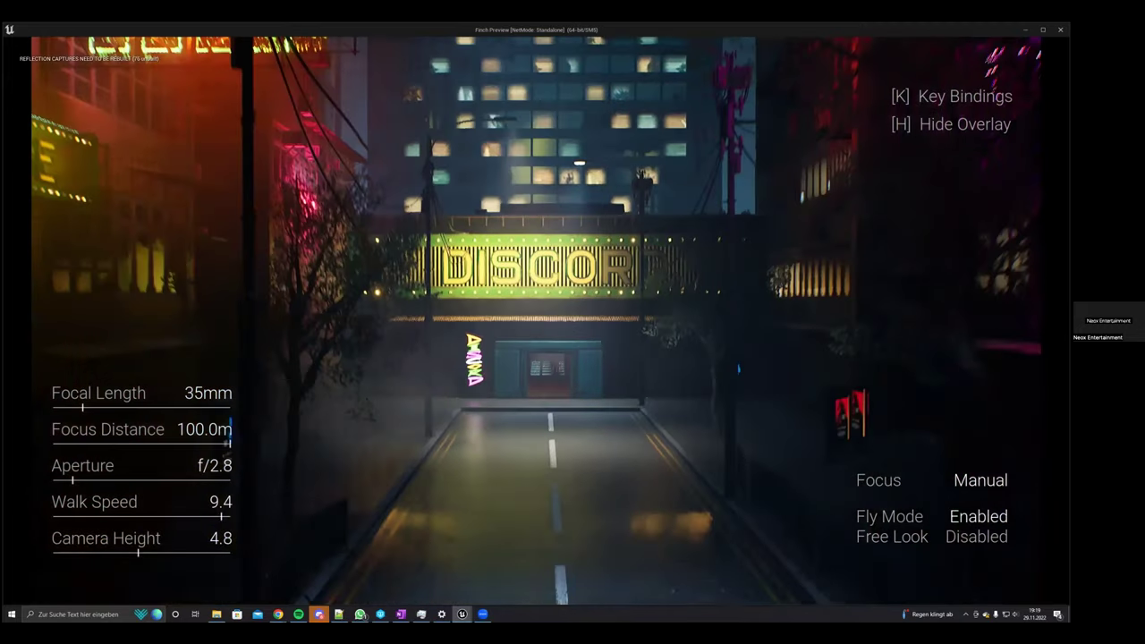
pyautogui.press('w')
# Show the preview's key bindings in front of the club and hide them again.
pyautogui.press('k')
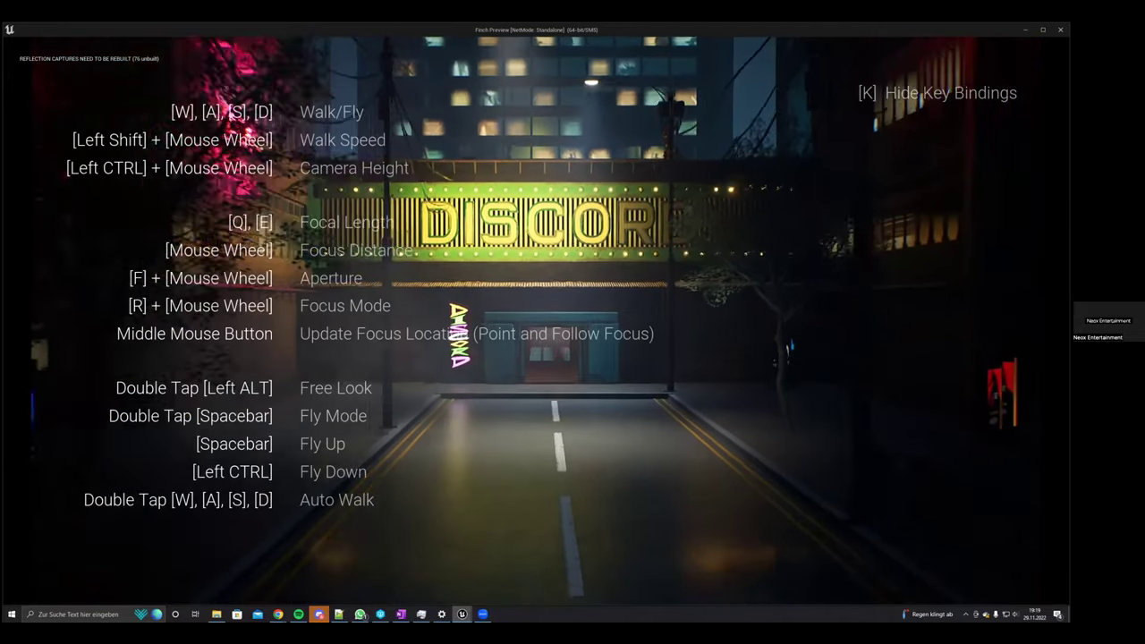
pyautogui.press('w')
pyautogui.press('k')
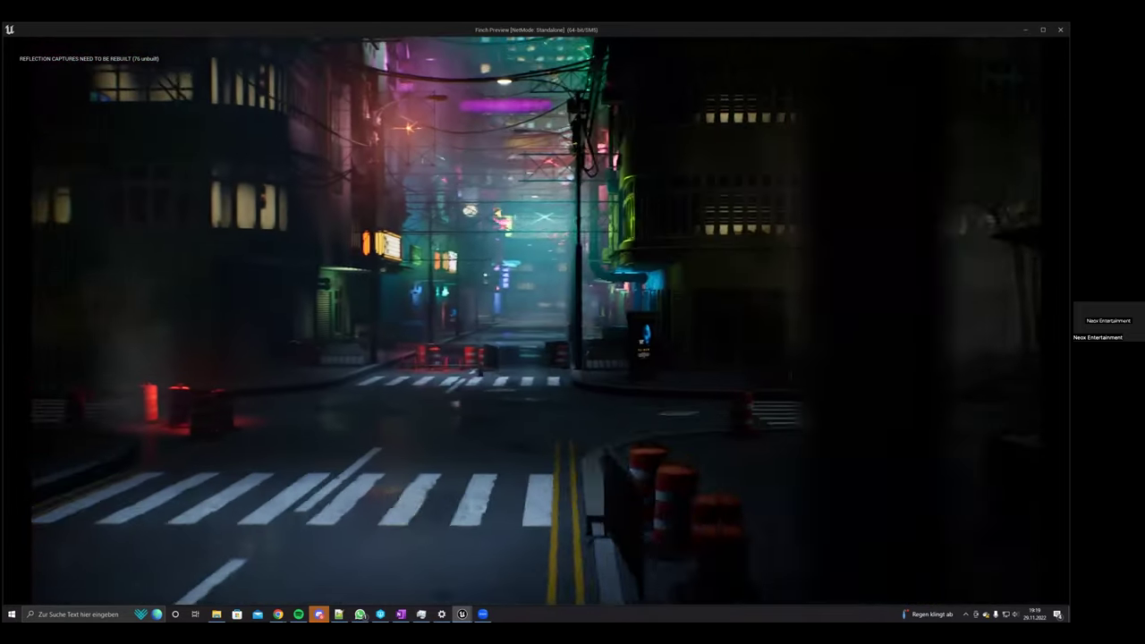
# Fly back along the street to the STOP marking, end the preview and close the message log.
pyautogui.press('w')
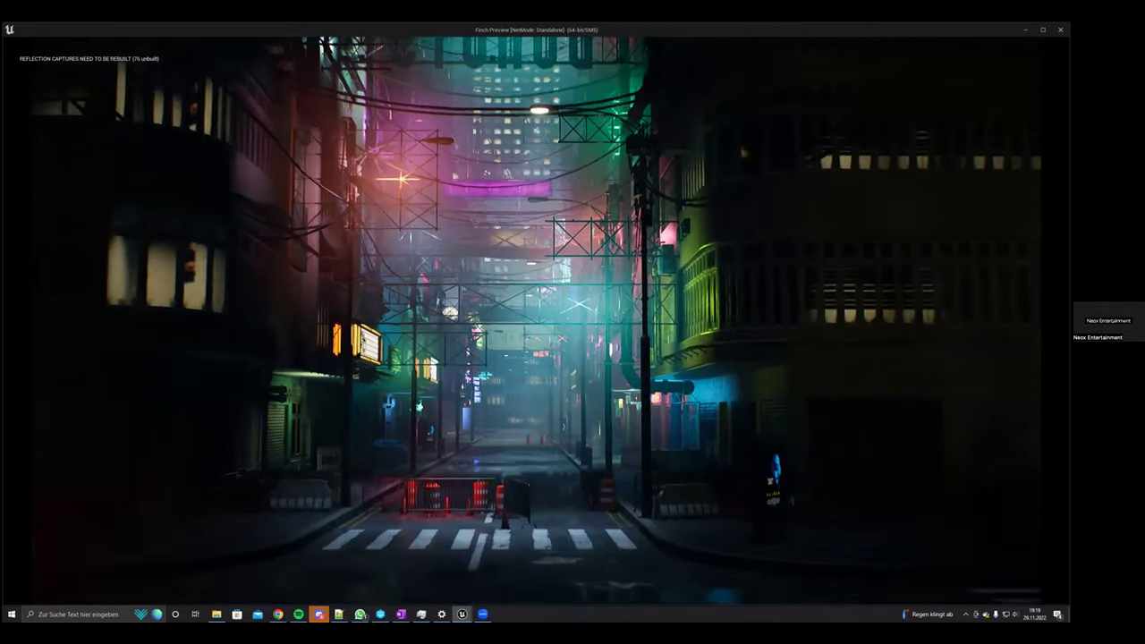
pyautogui.press('w')
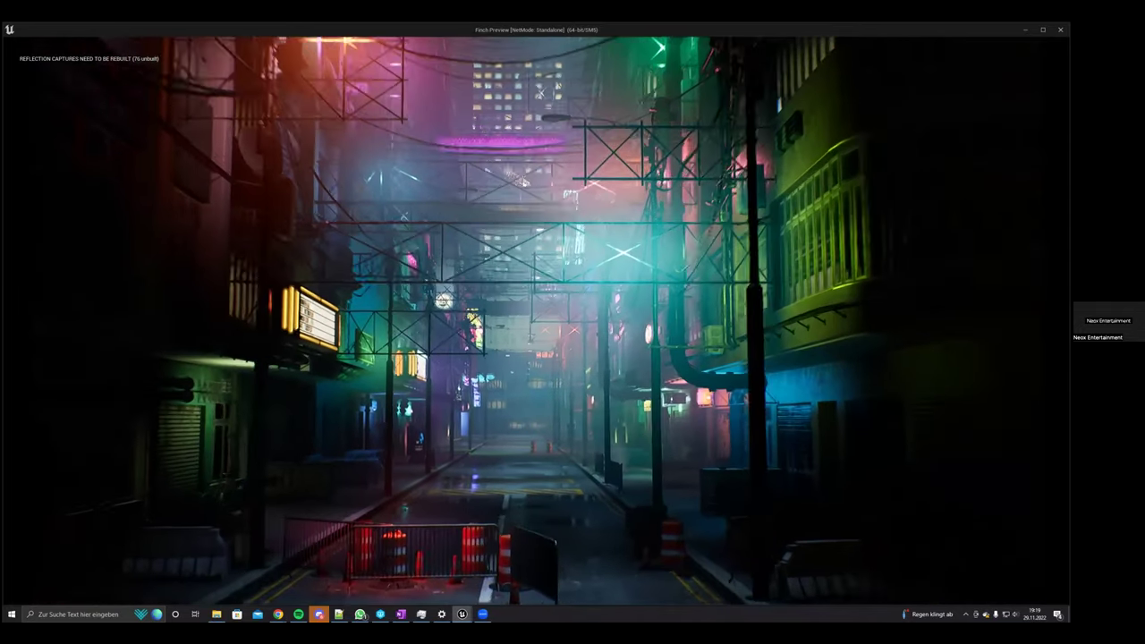
pyautogui.press('w')
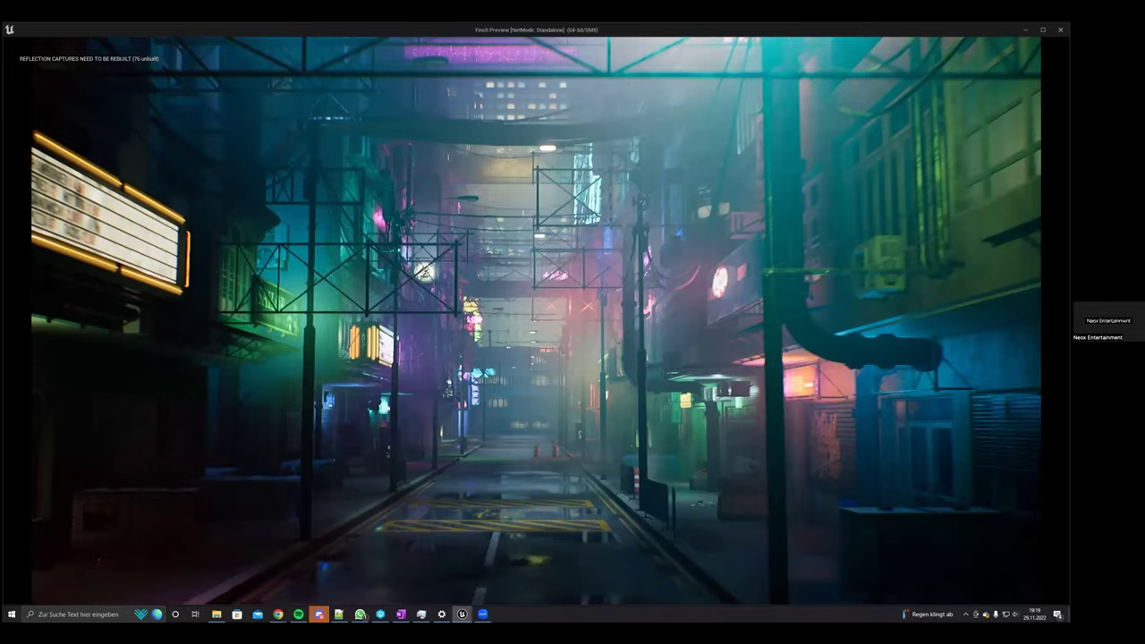
pyautogui.press('w')
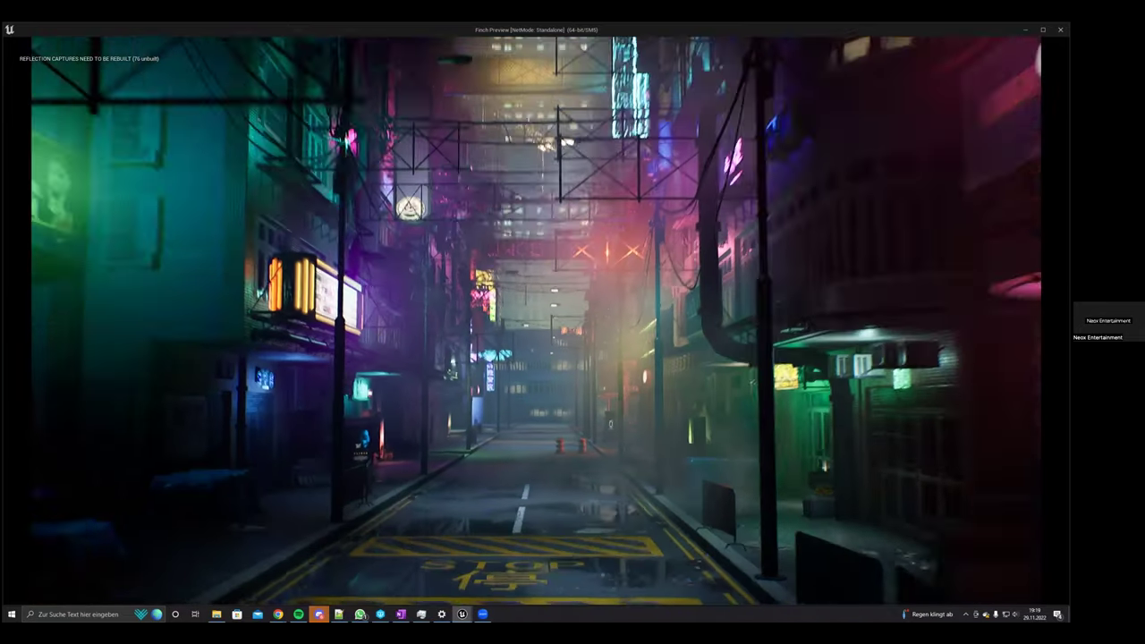
pyautogui.press('Escape')
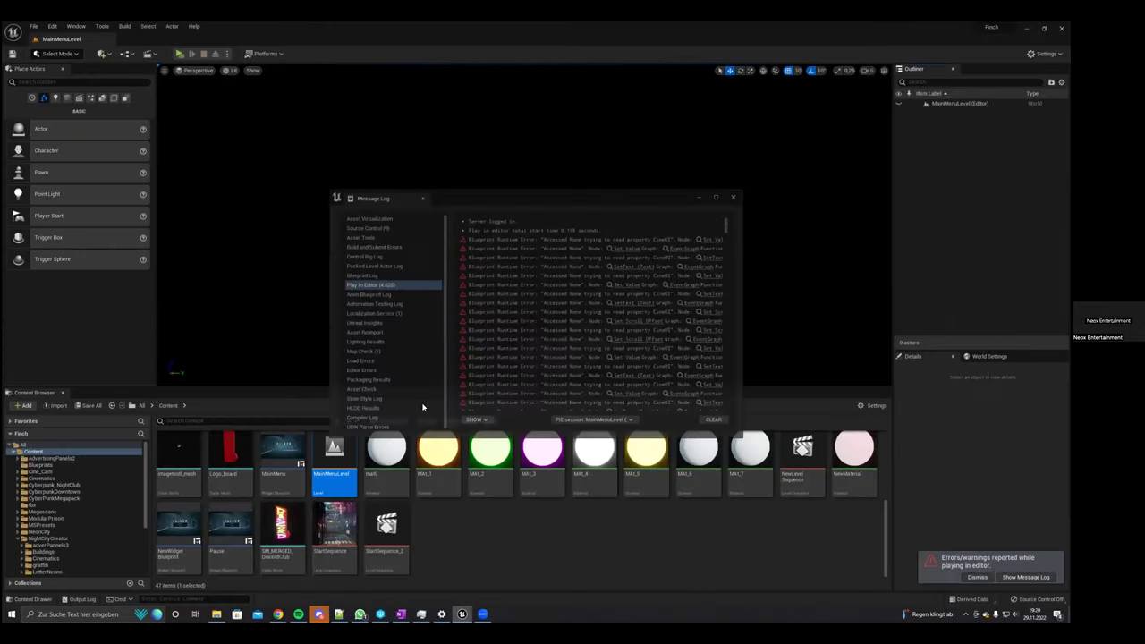
pyautogui.click(737, 197)
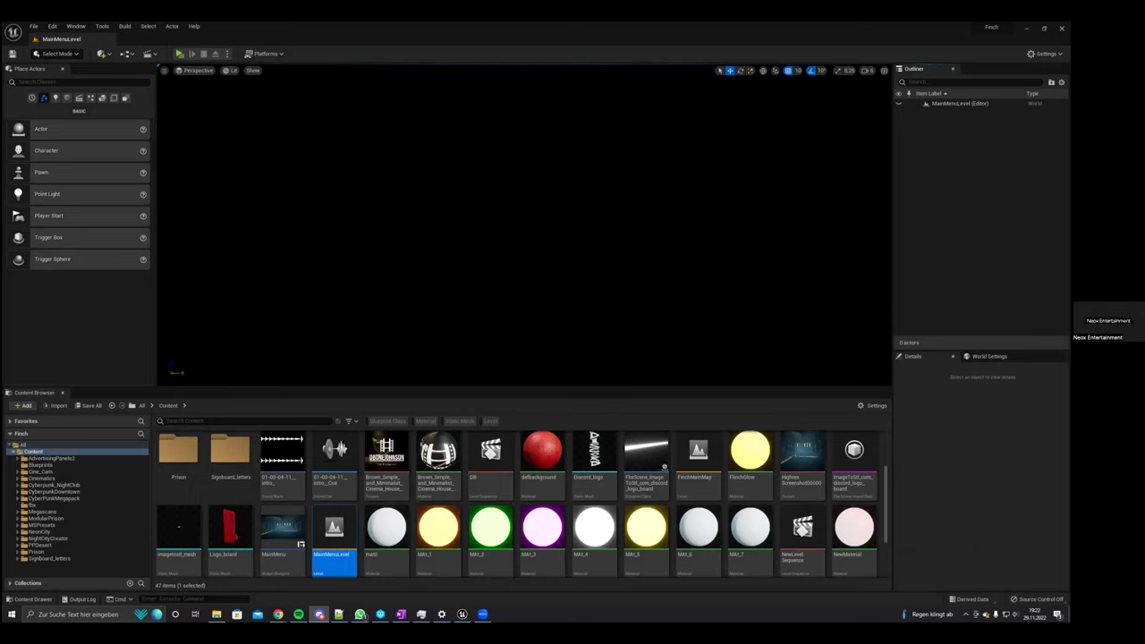
# Run the MainMenuLevel preview again and start the game from the FLINCH menu to check the intro flight.
pyautogui.click(179, 54)
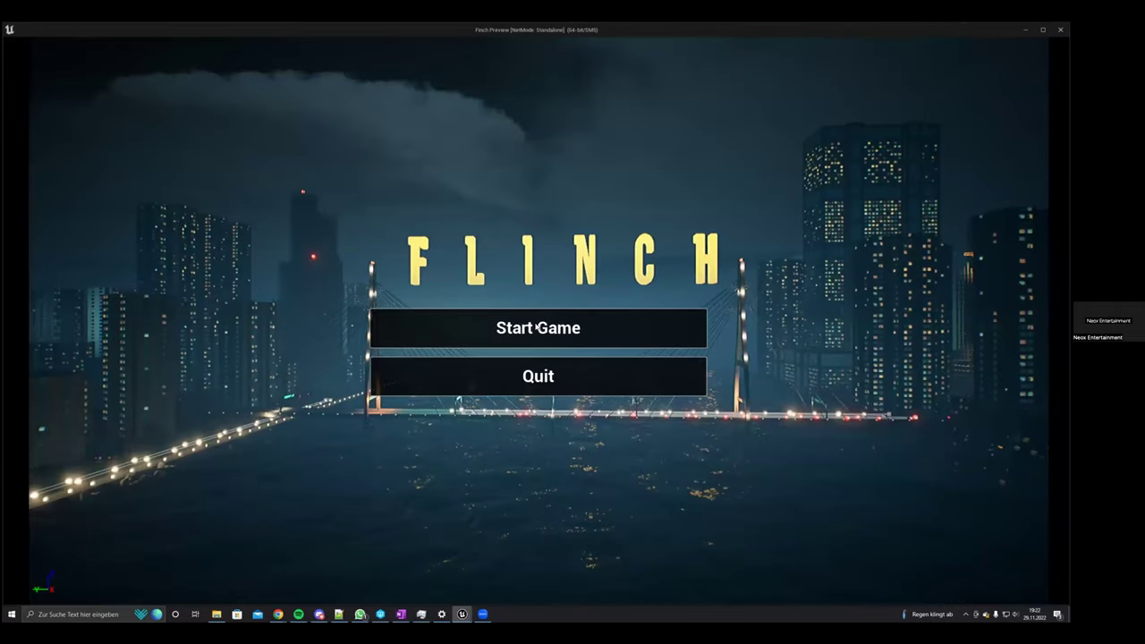
pyautogui.click(538, 328)
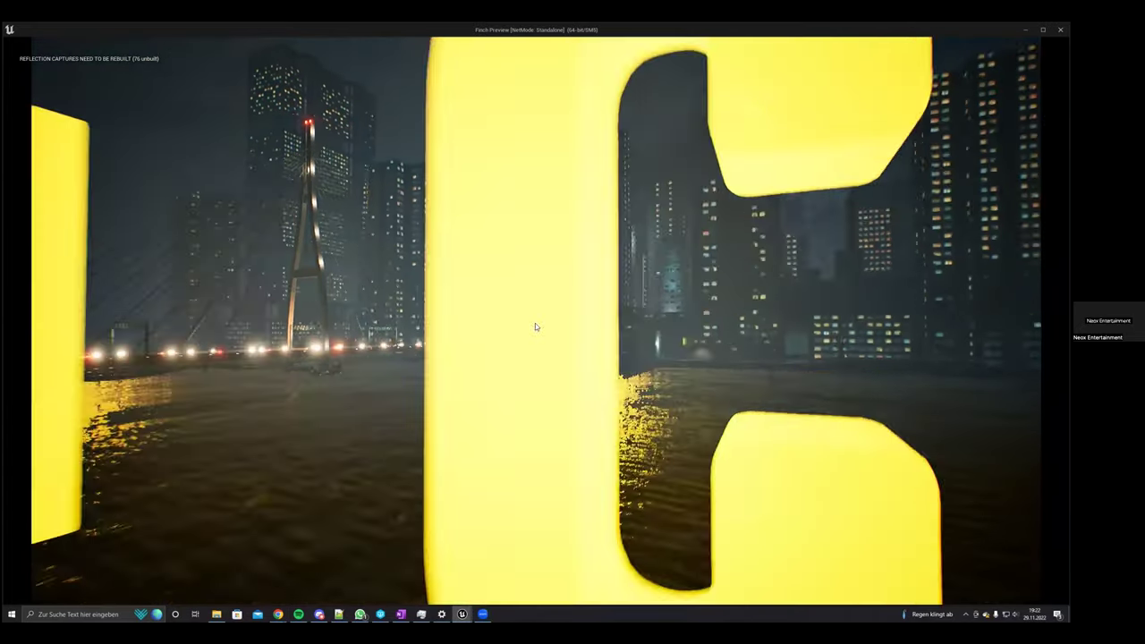
# Restart the preview, start the game from the FLINCH menu to watch the intro flight, end it and close the message log.
pyautogui.press('Escape')
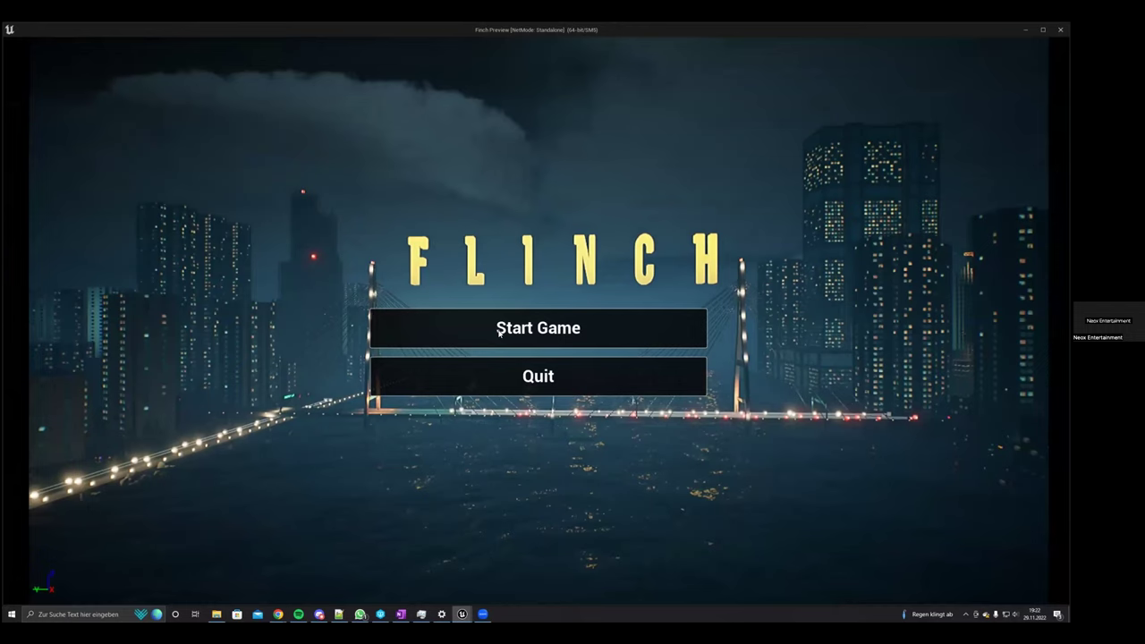
pyautogui.click(499, 330)
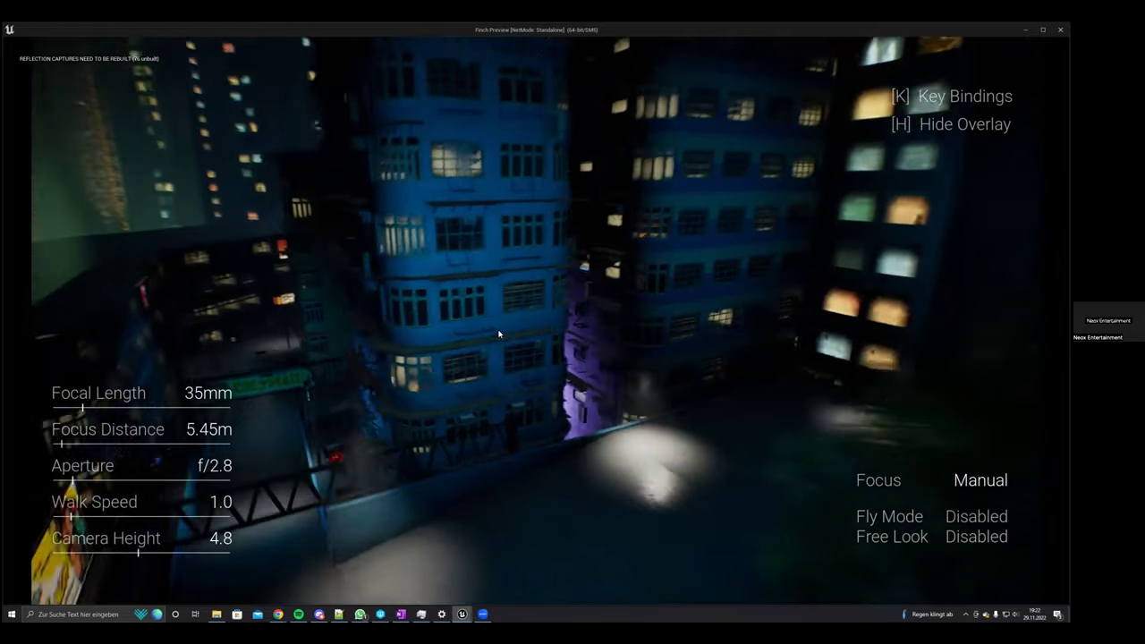
pyautogui.press('Escape')
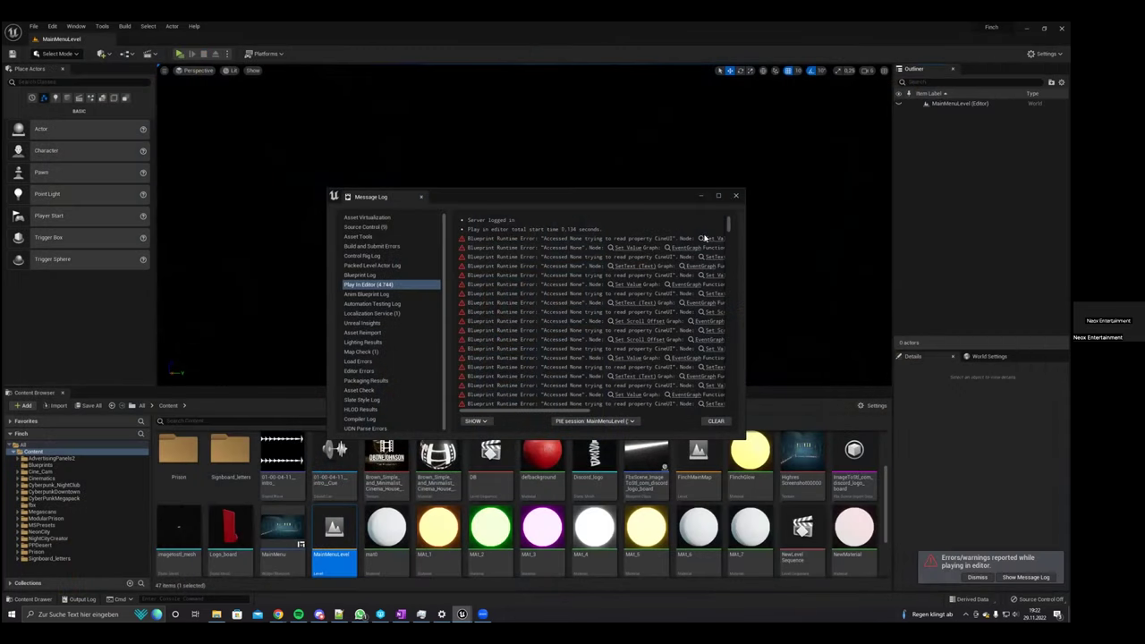
pyautogui.click(735, 195)
# Open the FinchMainMap level and load the StartSequence_2 level sequence for editing.
pyautogui.scroll(-1, 282, 501)
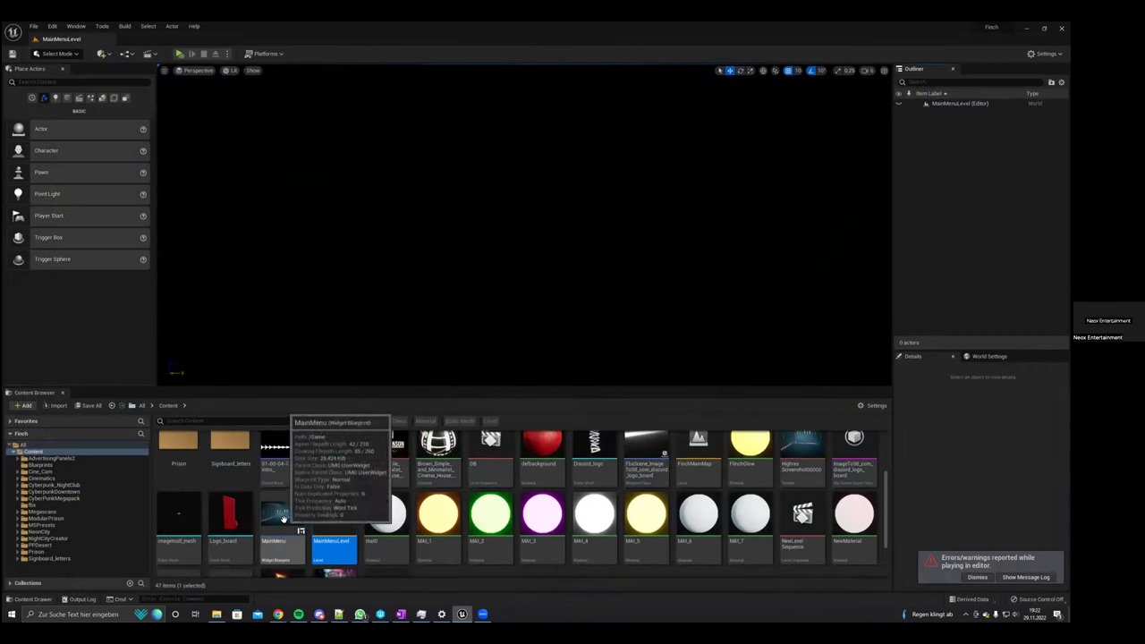
pyautogui.scroll(-1, 295, 514)
pyautogui.scroll(3, 372, 514)
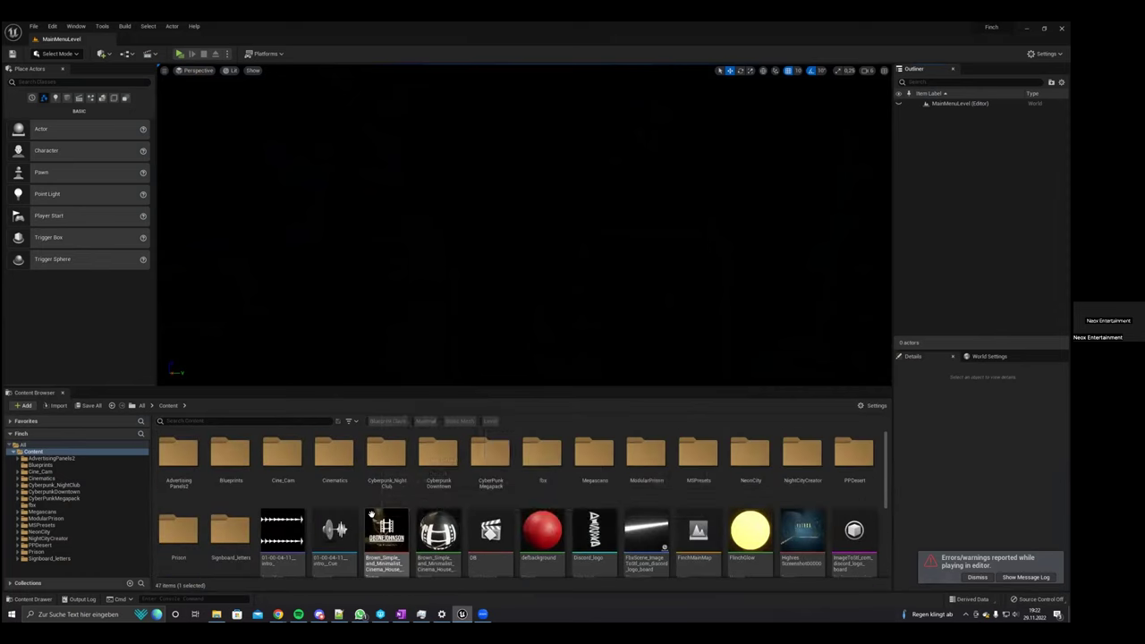
pyautogui.scroll(-1, 376, 519)
pyautogui.click(689, 483)
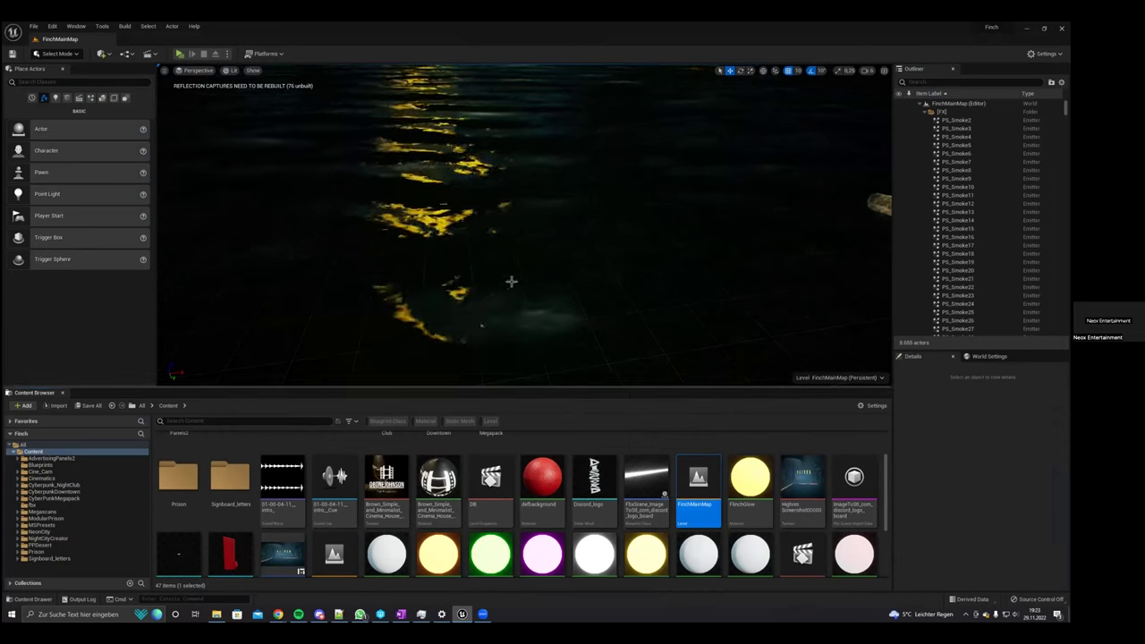
pyautogui.scroll(-3, 481, 494)
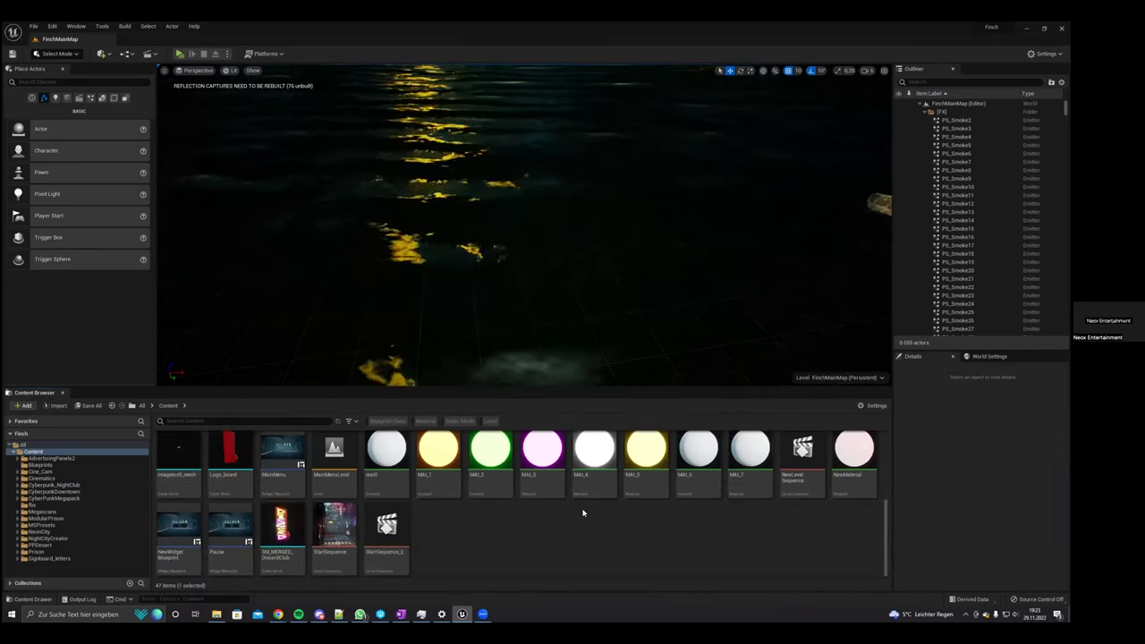
pyautogui.doubleClick(385, 533)
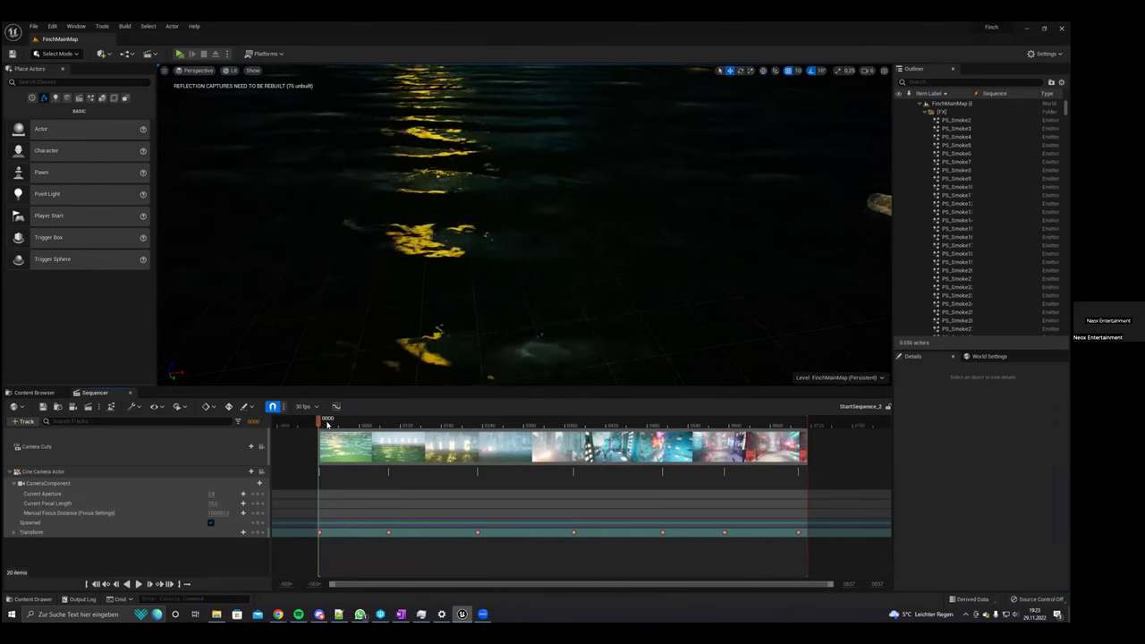
# Re-aim the cine camera over the water and add a Transform keyframe at frame 48.
pyautogui.moveTo(320, 424); pyautogui.dragTo(363, 424)
pyautogui.moveTo(528, 223); pyautogui.dragTo(537, 309, button='right')
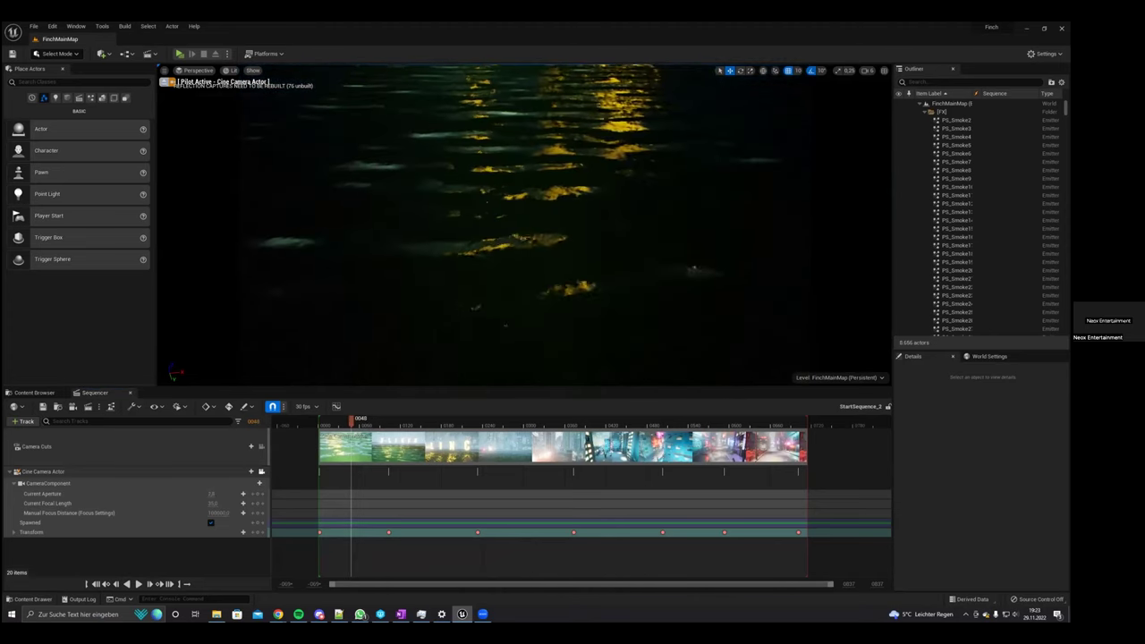
pyautogui.click(257, 532)
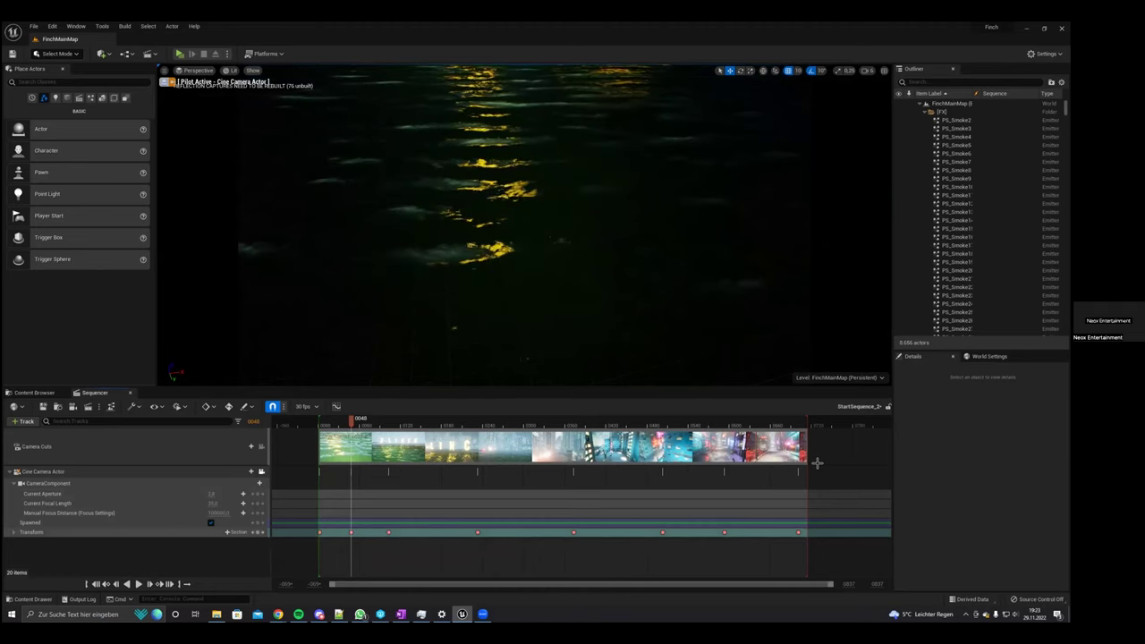
# Extend the sequence's end past frame 720 and shift the Transform keyframes from the third onward to later frames.
pyautogui.moveTo(808, 425)
pyautogui.mouseDown()
pyautogui.moveTo(847, 424)
pyautogui.moveTo(847, 438)
pyautogui.mouseUp()
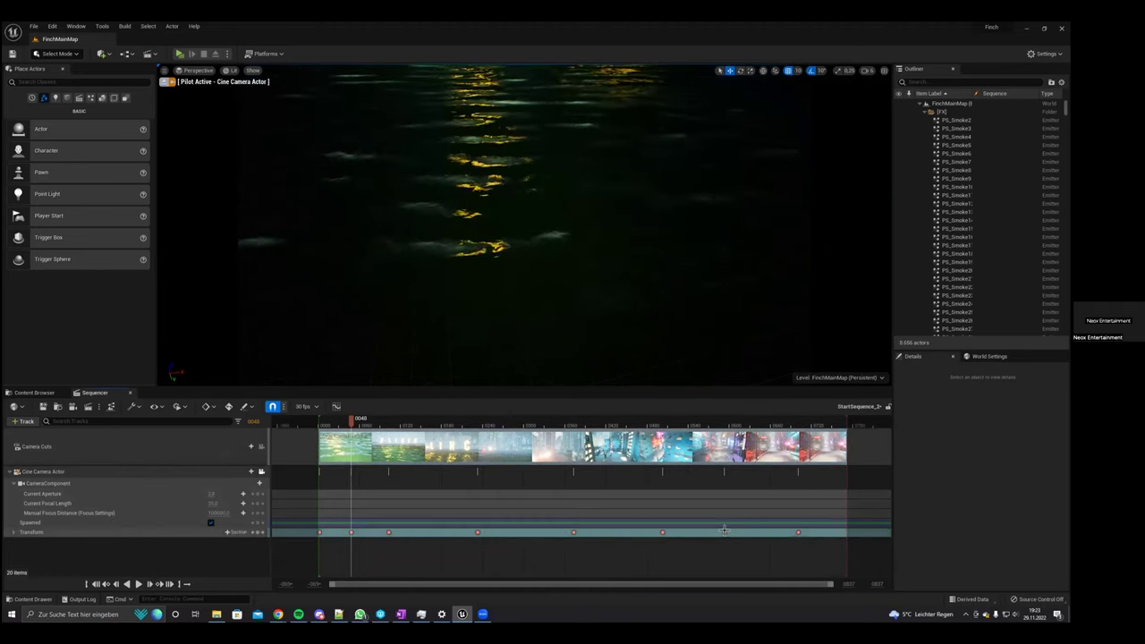
pyautogui.moveTo(807, 535); pyautogui.dragTo(477, 534)
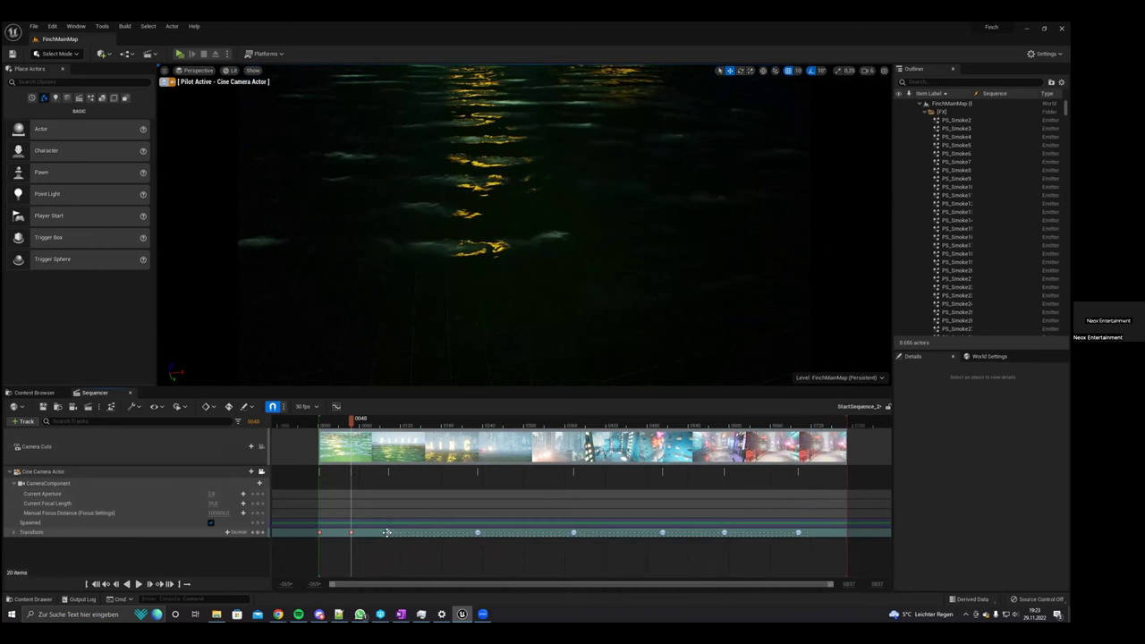
pyautogui.moveTo(387, 533); pyautogui.dragTo(428, 534)
# Play the sequence repeatedly from its beginning to check the retimed camera flight past the letters and into the street.
pyautogui.moveTo(353, 425); pyautogui.dragTo(325, 424)
pyautogui.press('space')
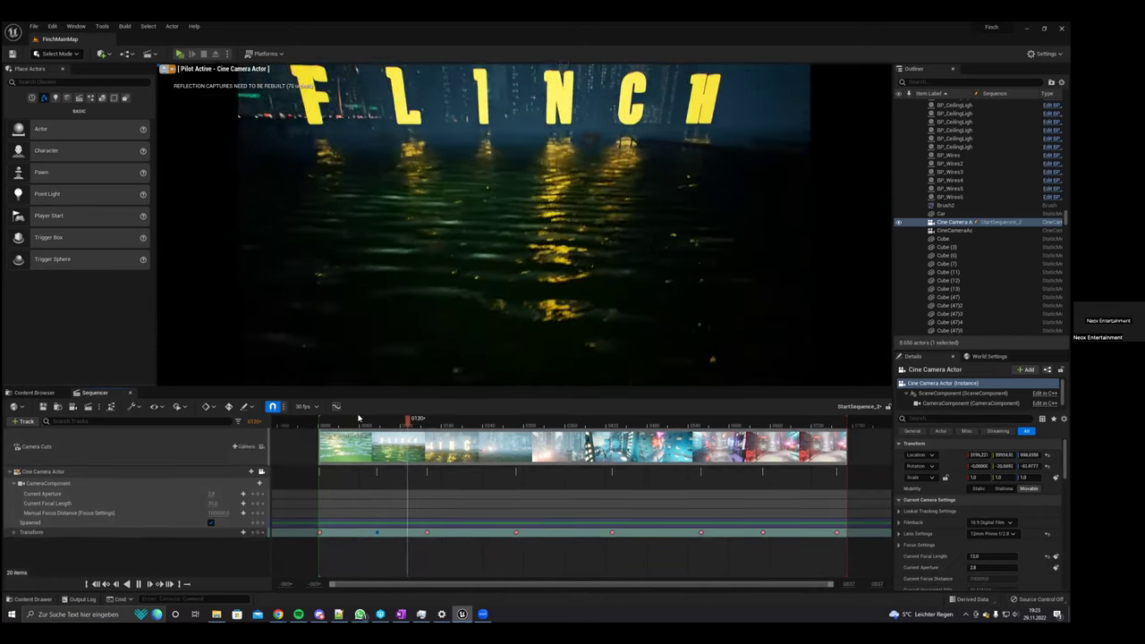
pyautogui.click(326, 421)
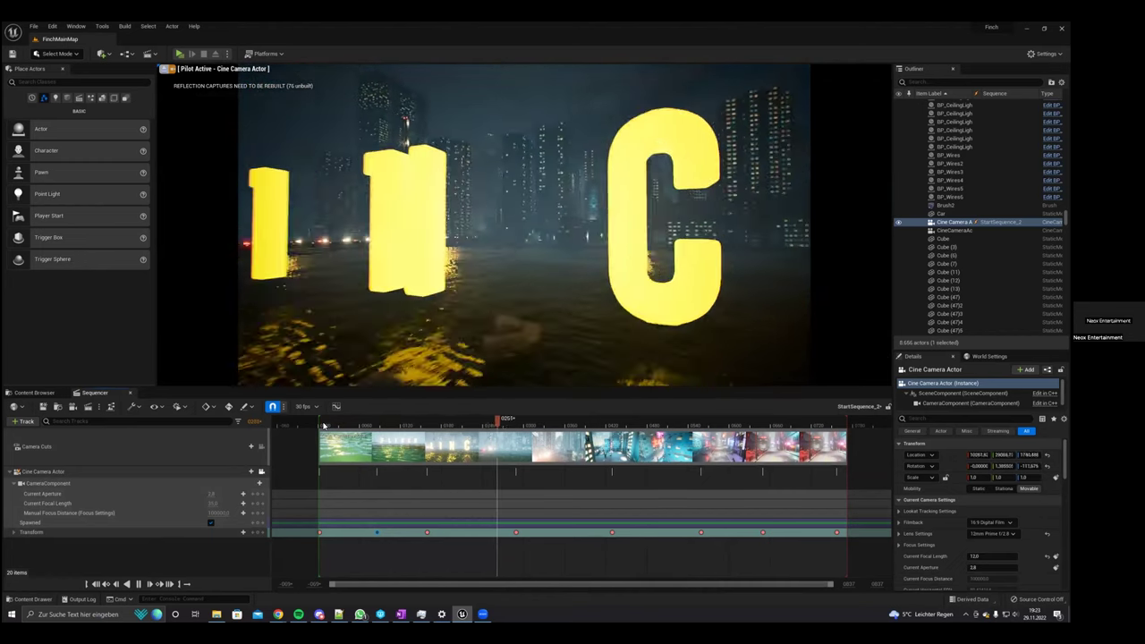
pyautogui.click(309, 422)
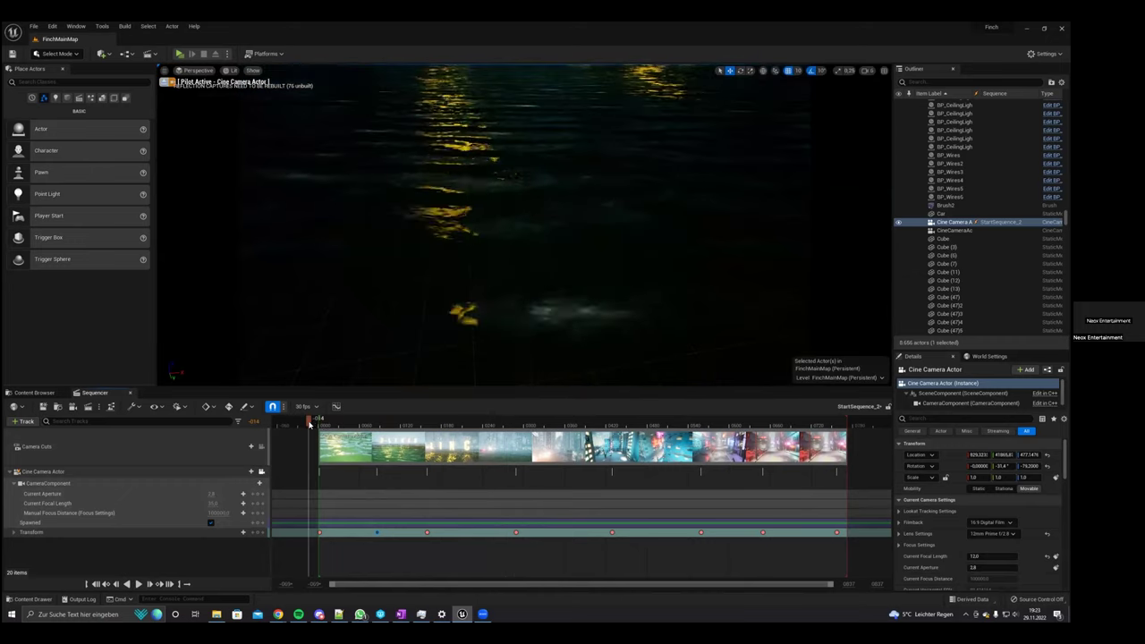
pyautogui.press('space')
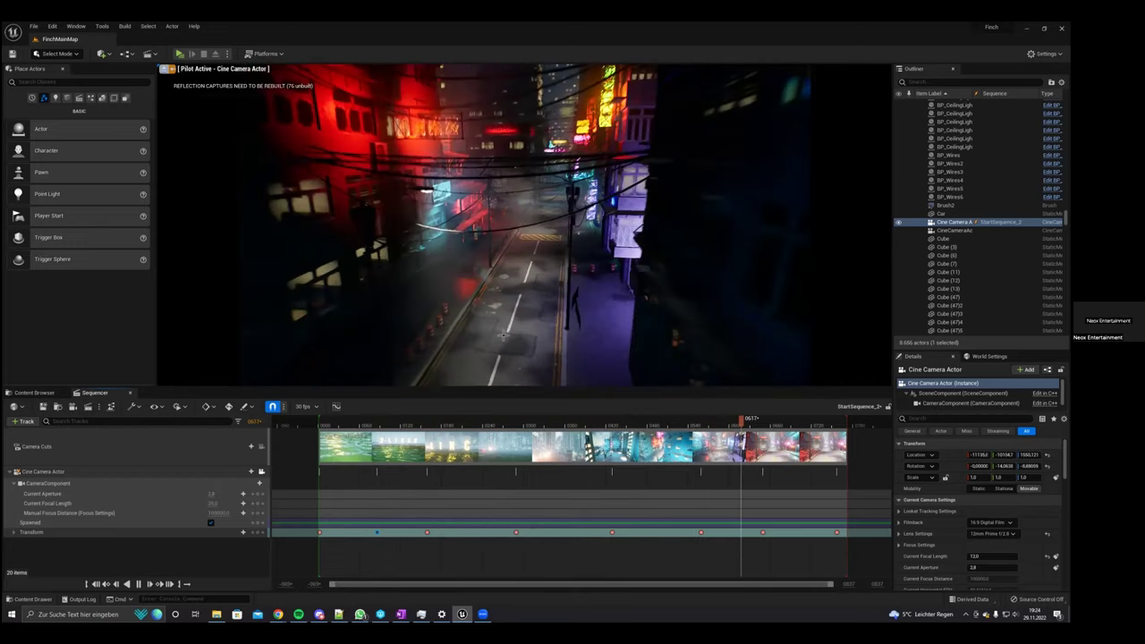
pyautogui.click(323, 422)
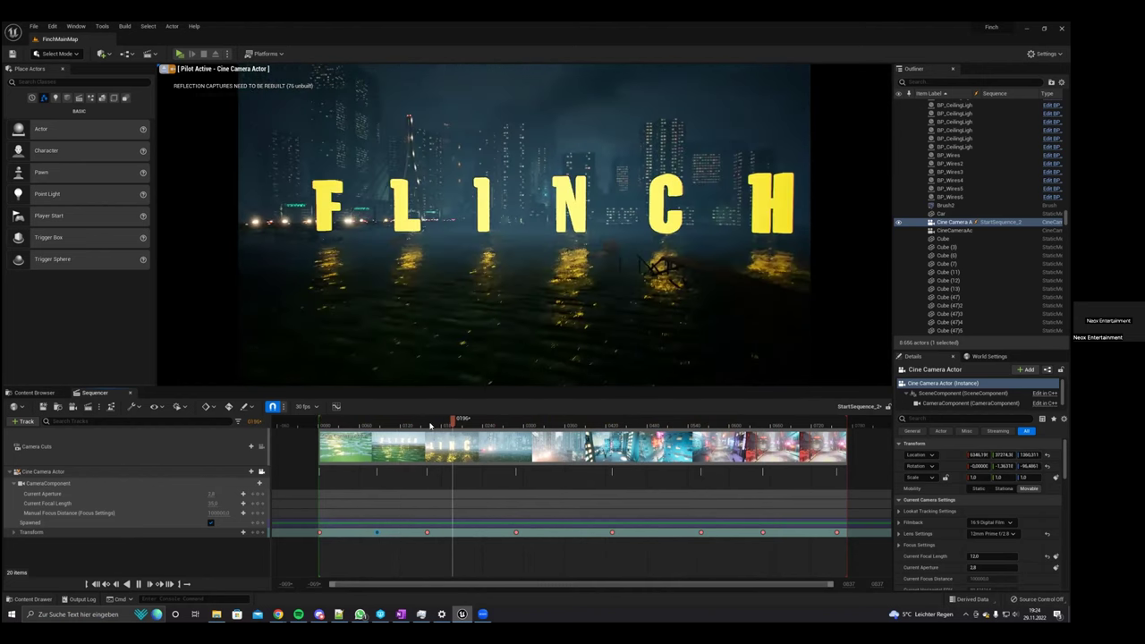
# Scrub through the opening frames over the water and delete the second and third Transform keyframes.
pyautogui.click(389, 425)
pyautogui.moveTo(408, 433); pyautogui.dragTo(367, 431)
pyautogui.click(430, 536)
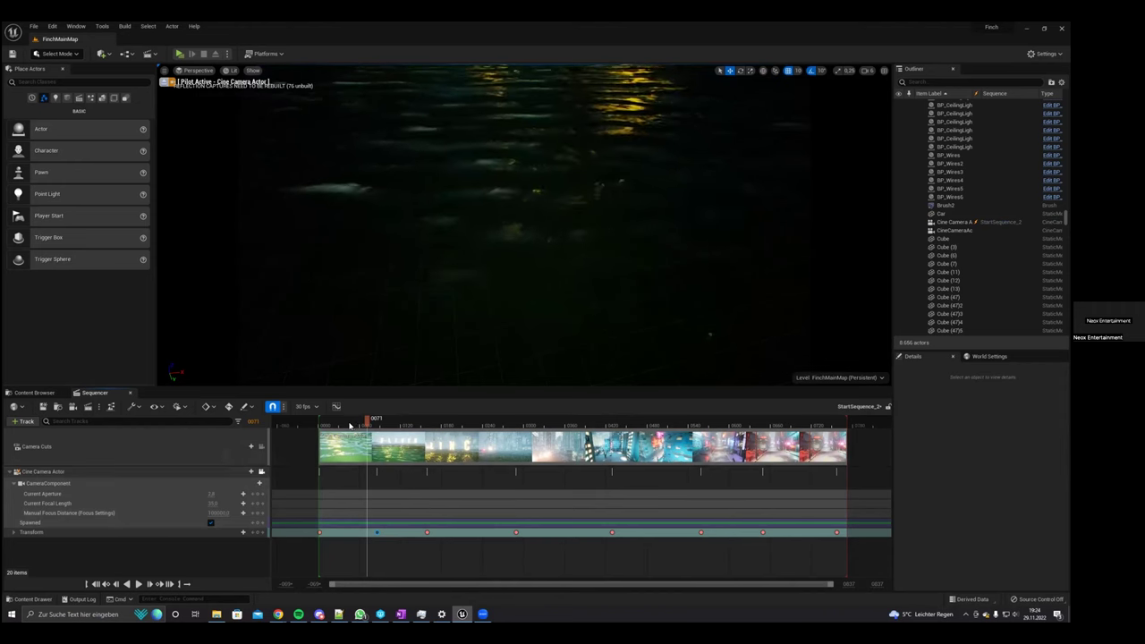
pyautogui.moveTo(328, 436); pyautogui.dragTo(320, 436)
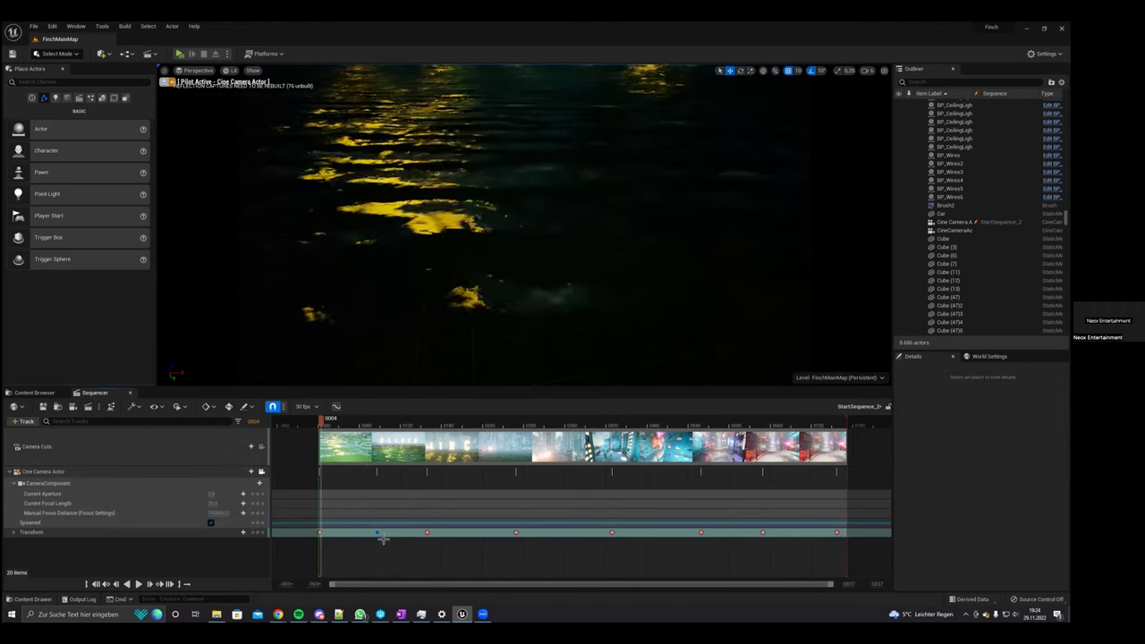
pyautogui.click(446, 526)
pyautogui.press('Delete')
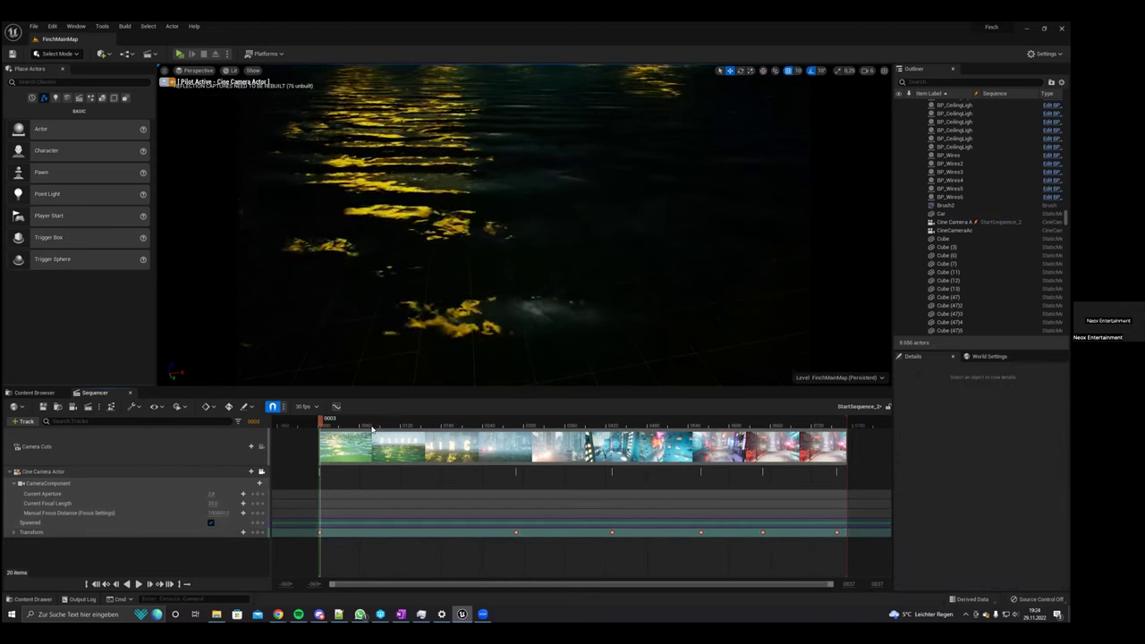
# Play the flight from the start and move the second Transform keyframe earlier, to about frame 240.
pyautogui.moveTo(314, 431)
pyautogui.mouseDown()
pyautogui.moveTo(363, 431)
pyautogui.moveTo(320, 430)
pyautogui.mouseUp()
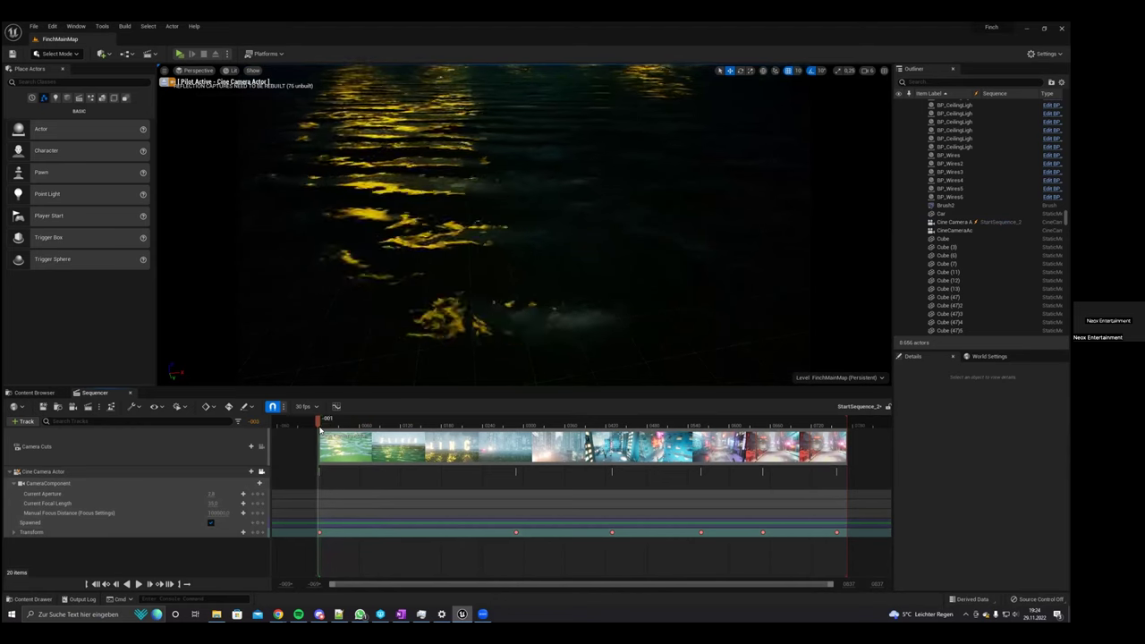
pyautogui.press('space')
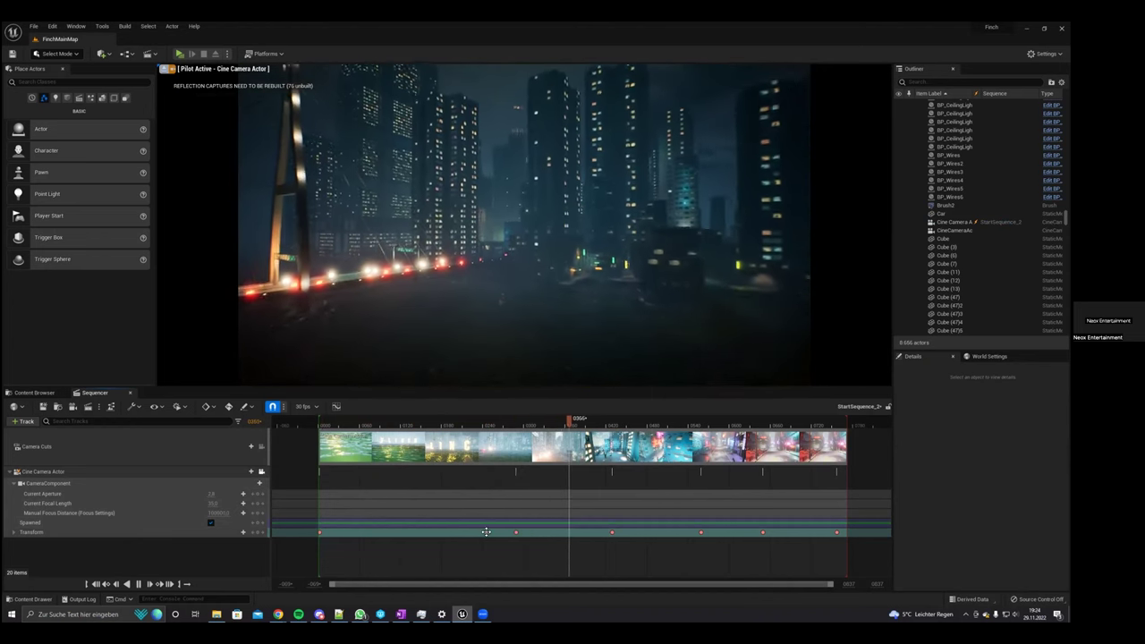
pyautogui.moveTo(517, 532); pyautogui.dragTo(481, 532)
# Replay the opening twice from the first frame to judge the camera's pace past the FLINCH letters and bridge.
pyautogui.moveTo(443, 427); pyautogui.dragTo(320, 429)
pyautogui.press('space')
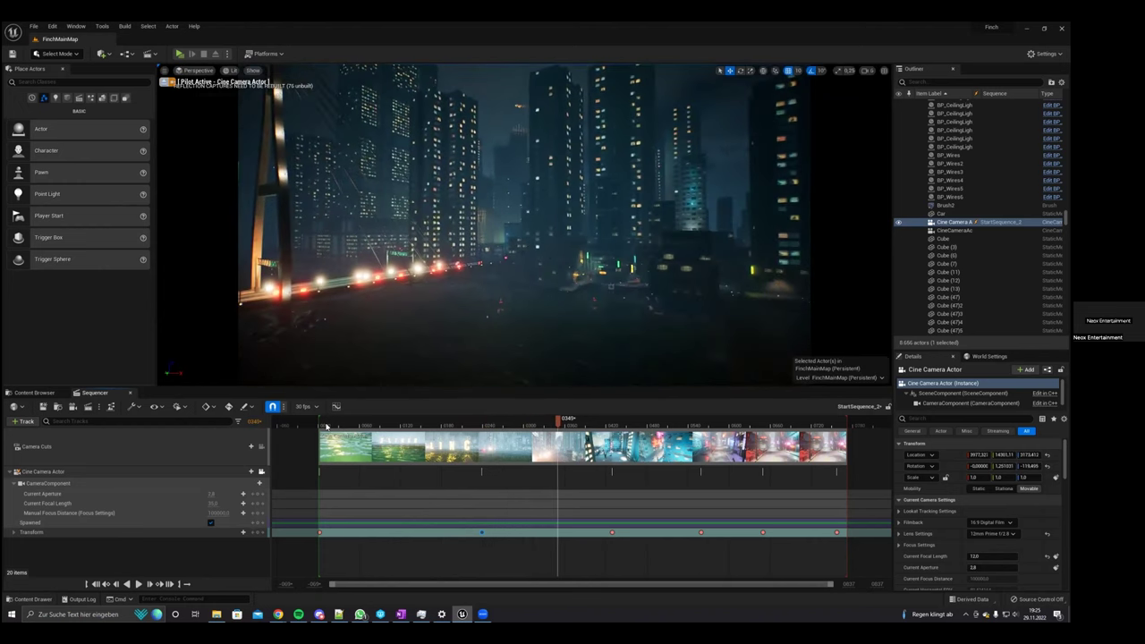
pyautogui.click(328, 422)
pyautogui.press('space')
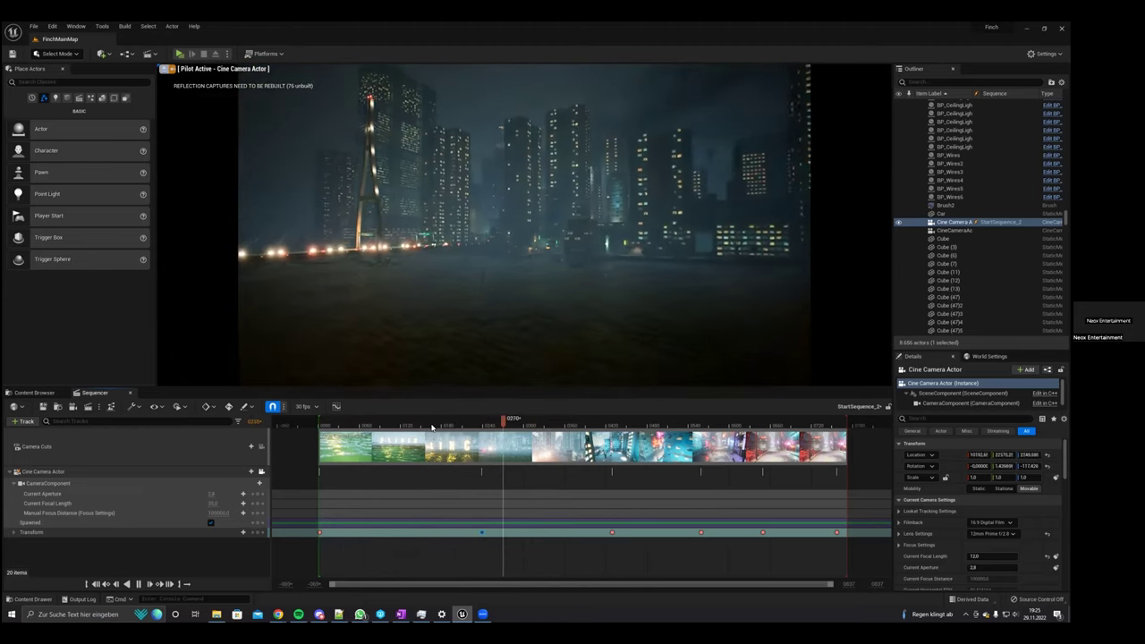
# Aim the cine camera at the full FLINCH lettering and add a Transform keyframe at frame 57.
pyautogui.moveTo(363, 427); pyautogui.dragTo(317, 431)
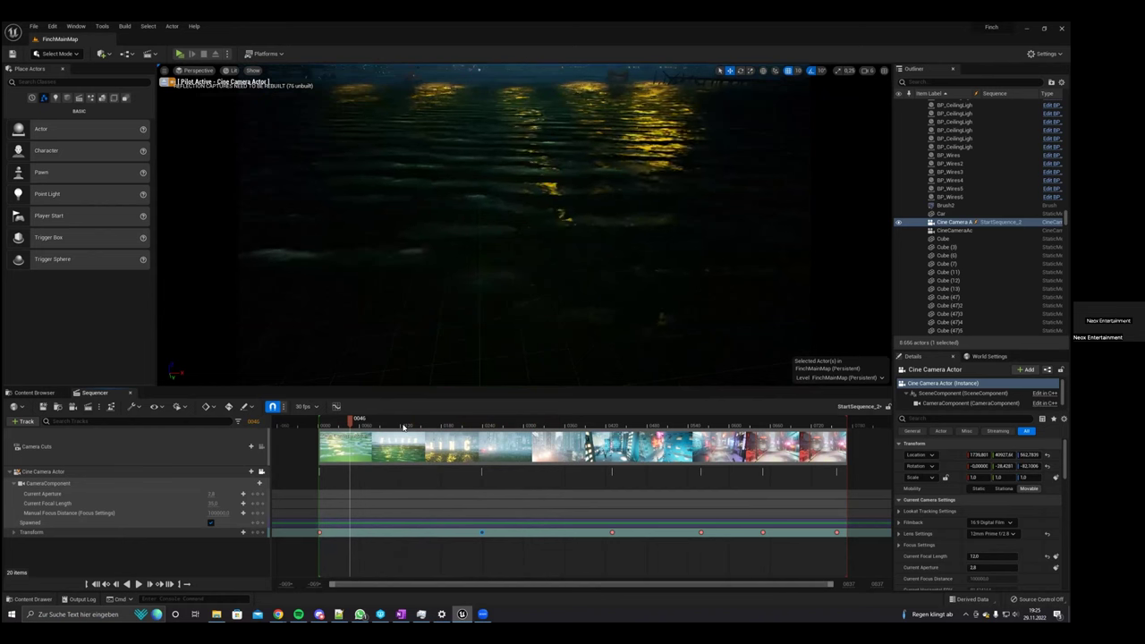
pyautogui.click(399, 427)
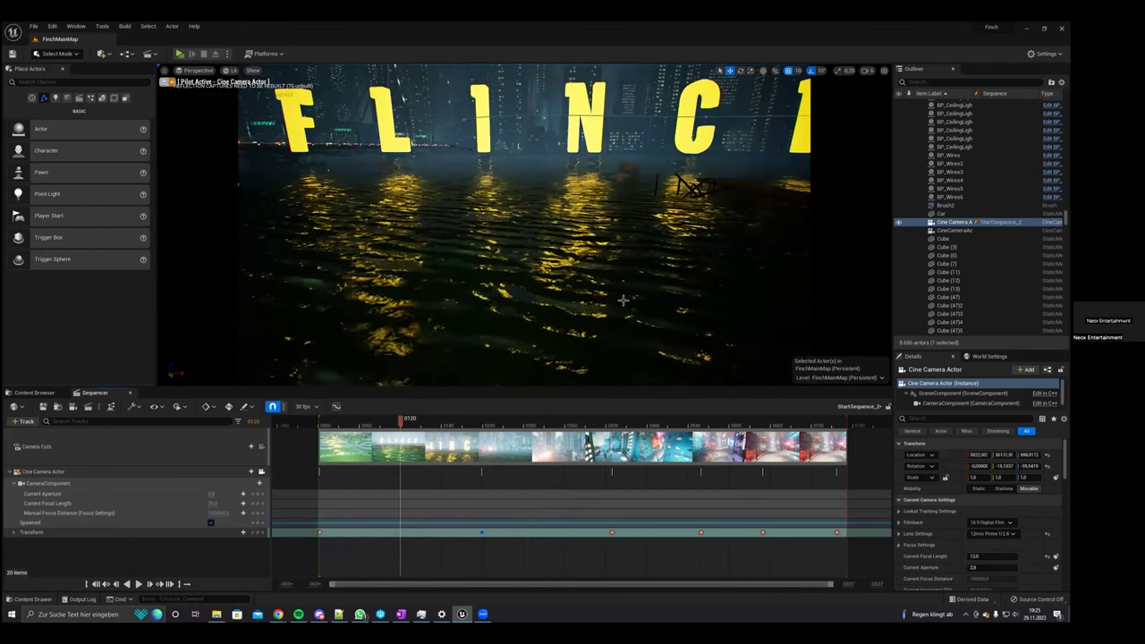
pyautogui.moveTo(400, 422); pyautogui.dragTo(351, 422)
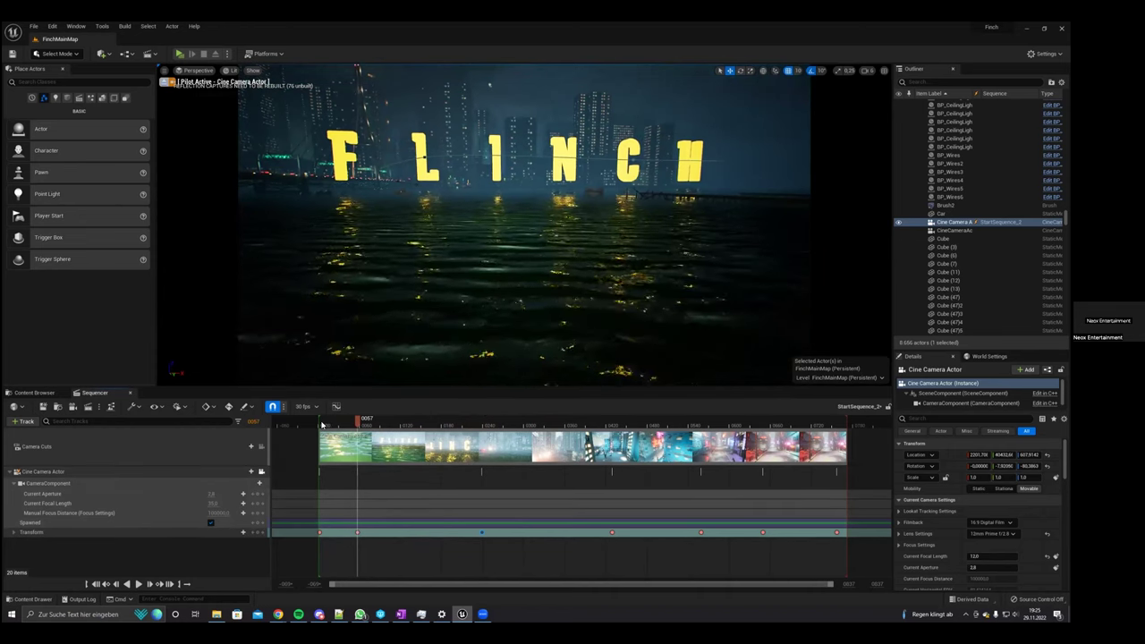
# Review the complete camera flight from the water to the STOP street marking in several playbacks from the first frame.
pyautogui.click(322, 421)
pyautogui.press('space')
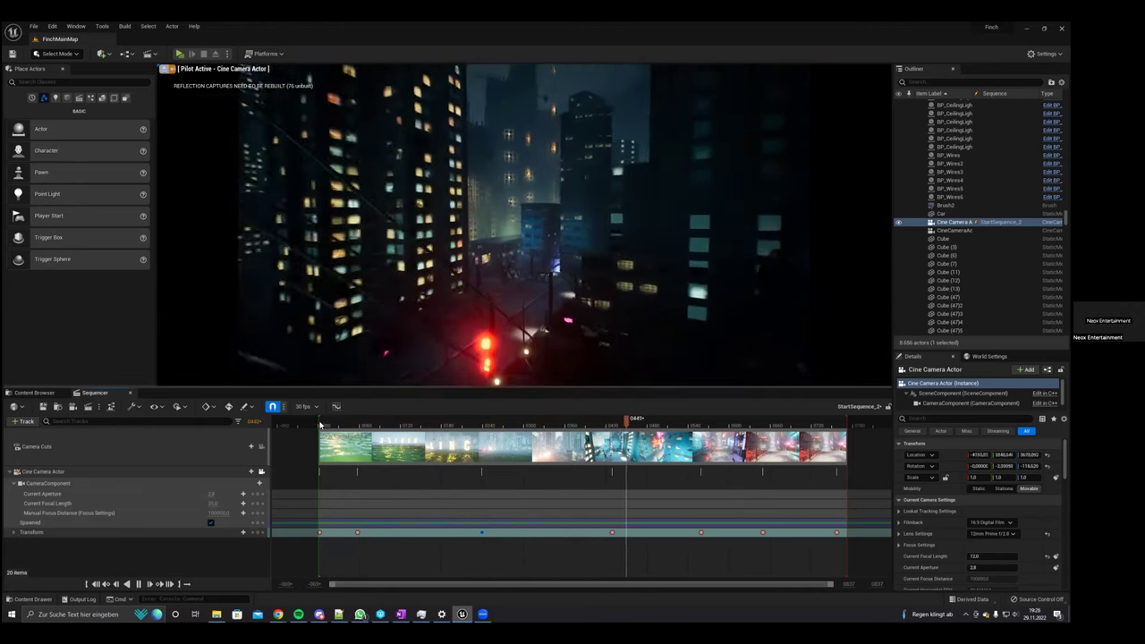
pyautogui.click(323, 424)
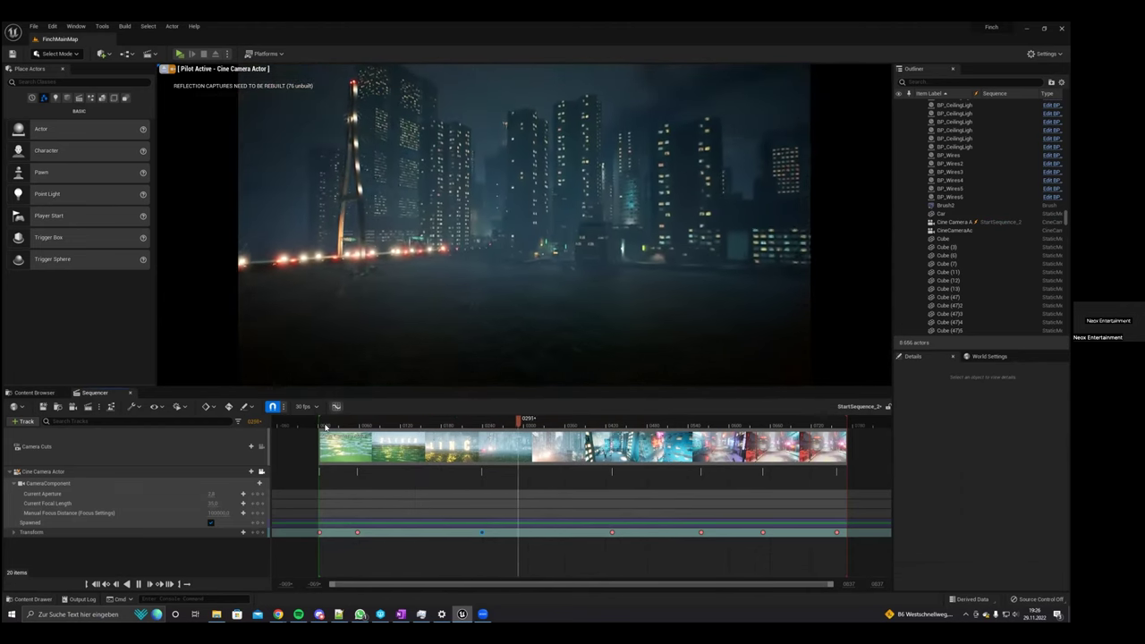
pyautogui.click(325, 425)
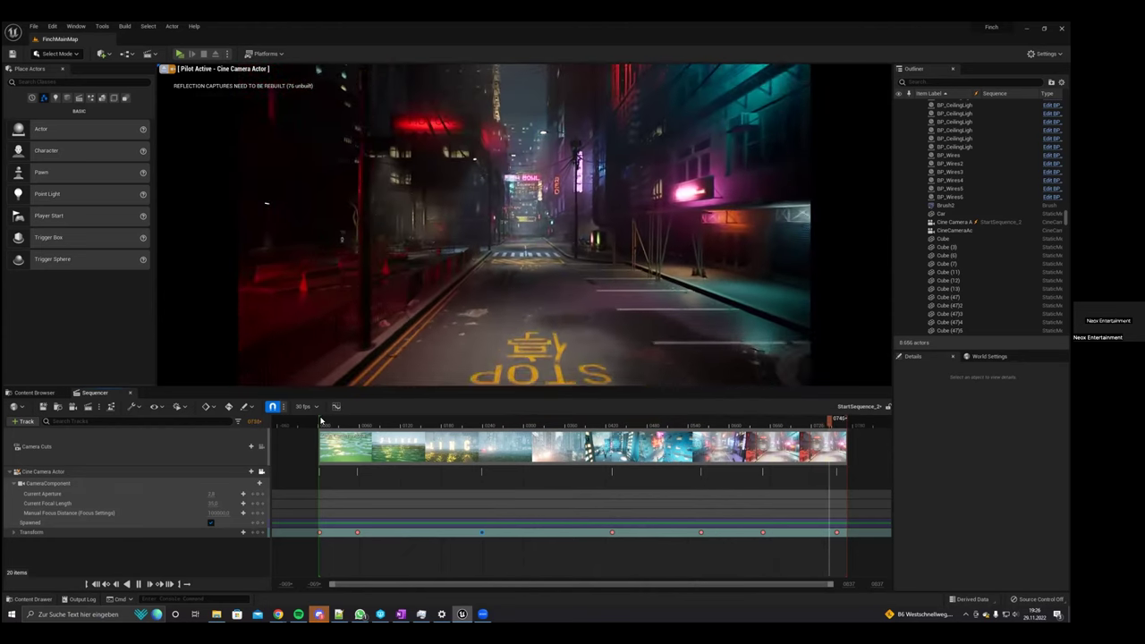
pyautogui.moveTo(320, 420); pyautogui.dragTo(327, 417)
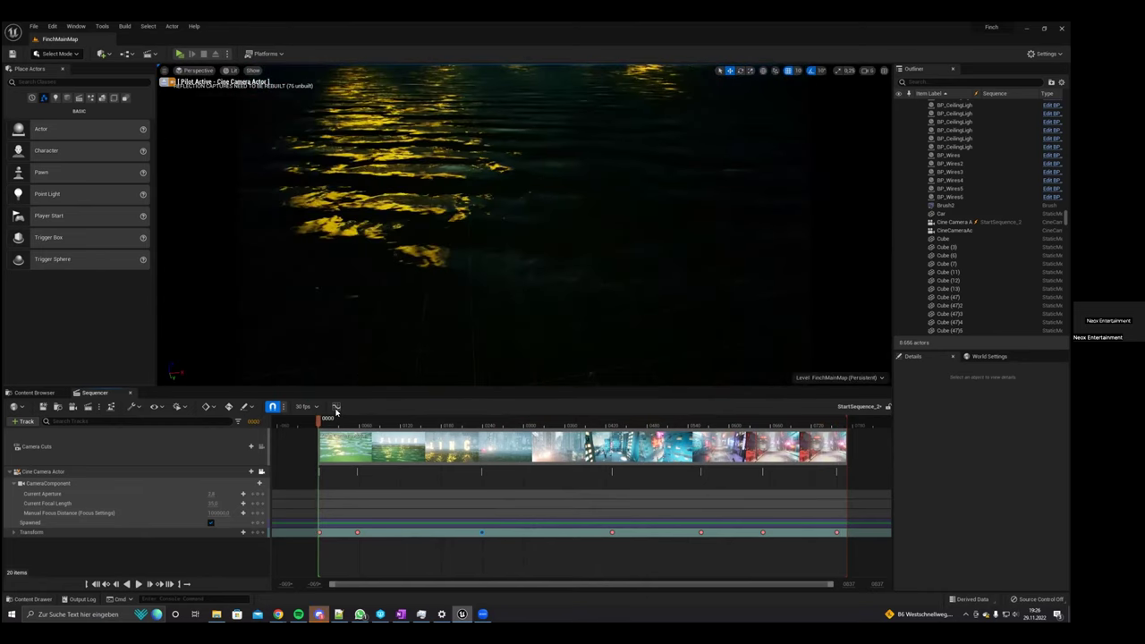
pyautogui.press('space')
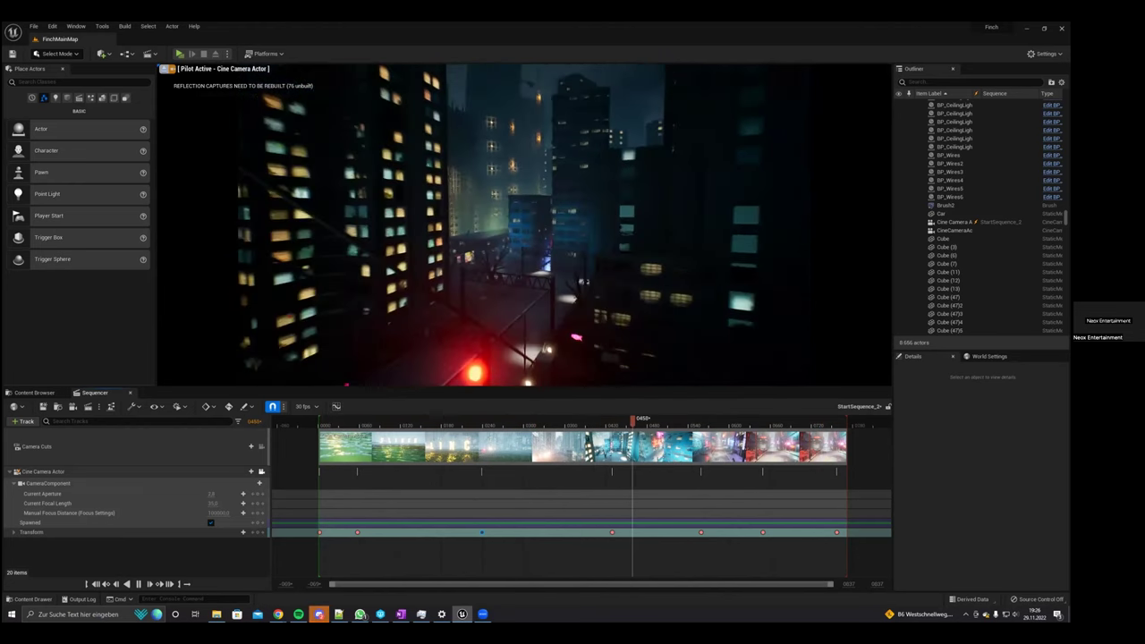
pyautogui.rightClick(745, 302)
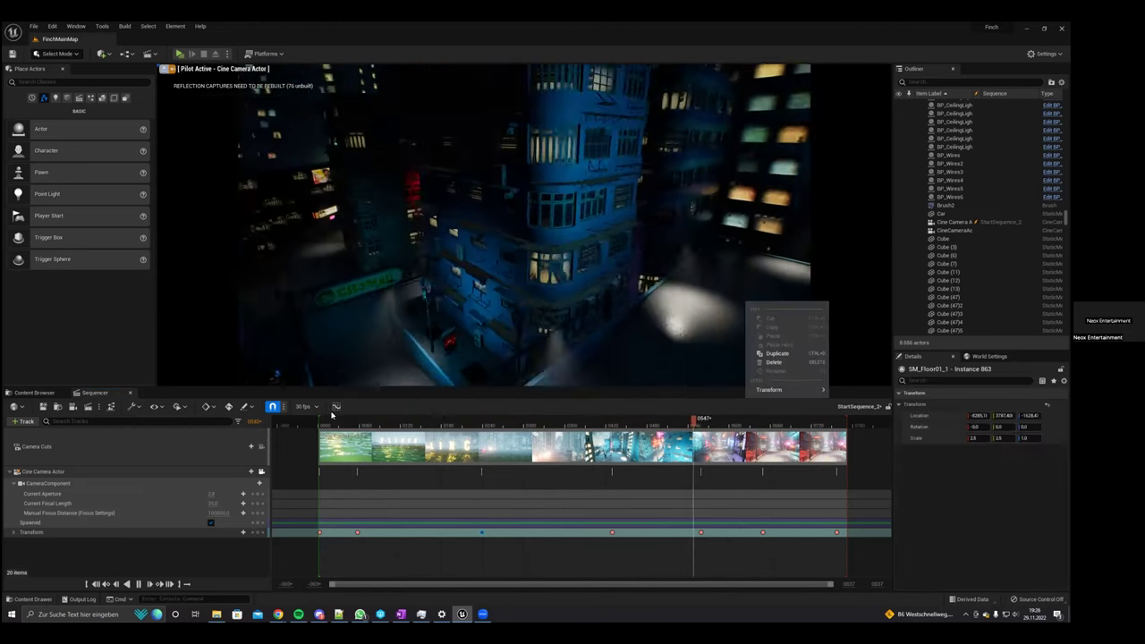
pyautogui.click(411, 418)
pyautogui.moveTo(412, 420); pyautogui.dragTo(332, 420)
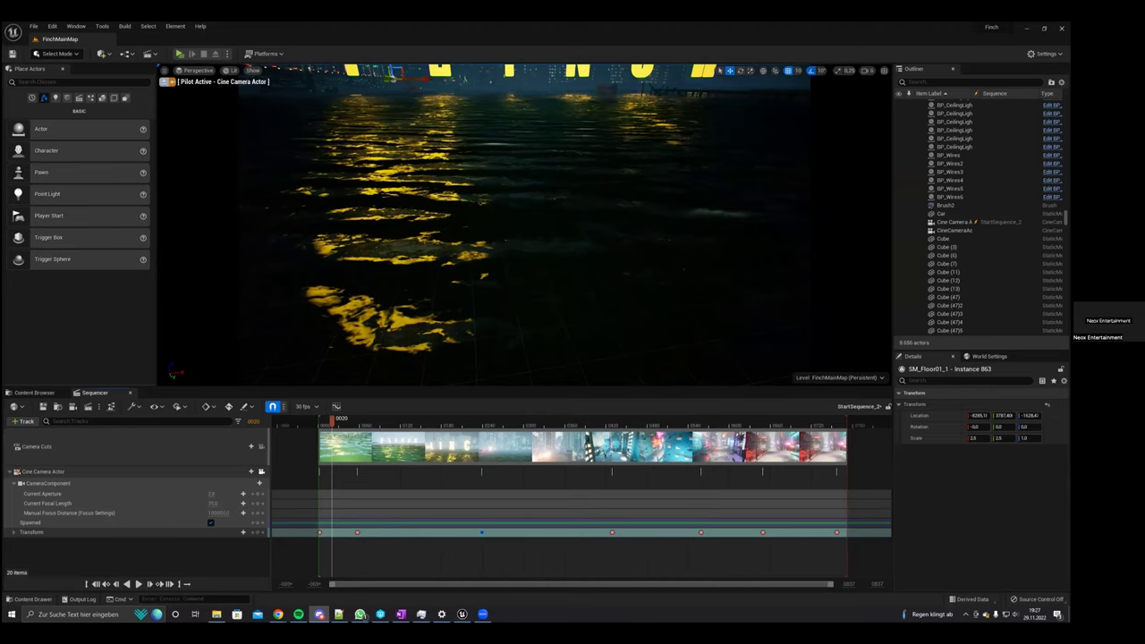
pyautogui.click(323, 424)
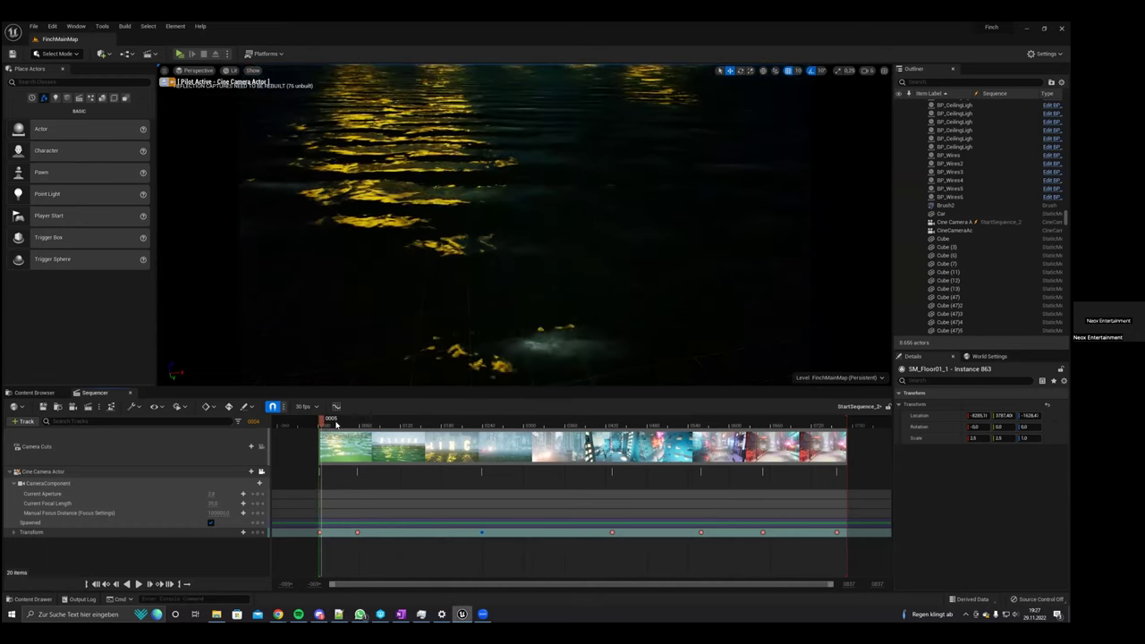
# Replay the camera flight from the opening water shot to the neon street at the end.
pyautogui.moveTo(323, 424); pyautogui.dragTo(334, 427)
pyautogui.press('Up')
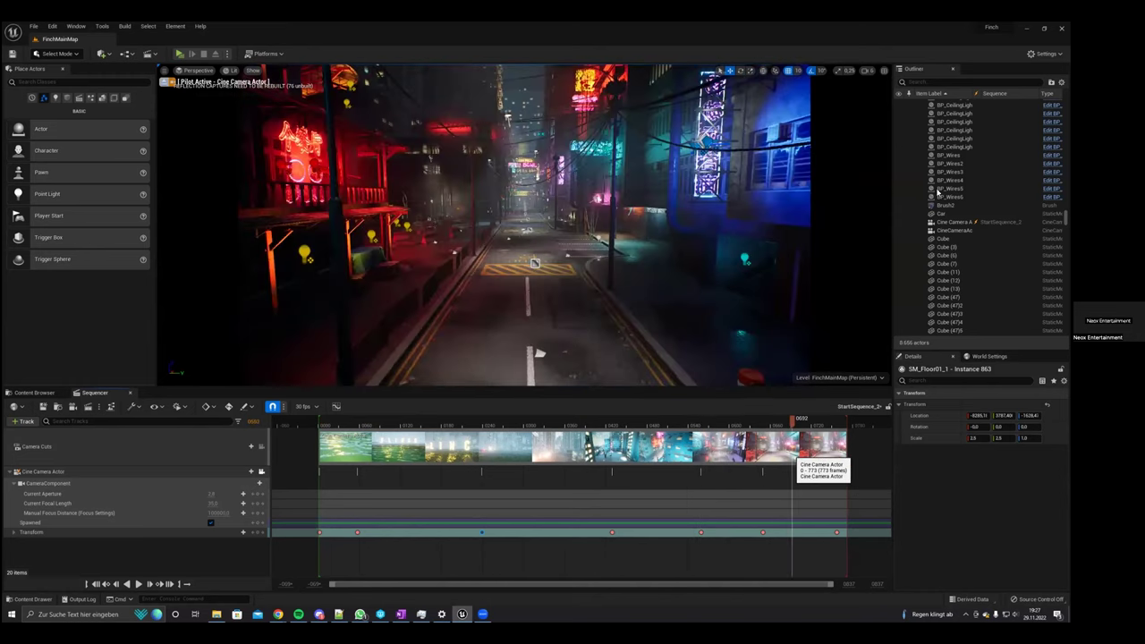
pyautogui.press('Up')
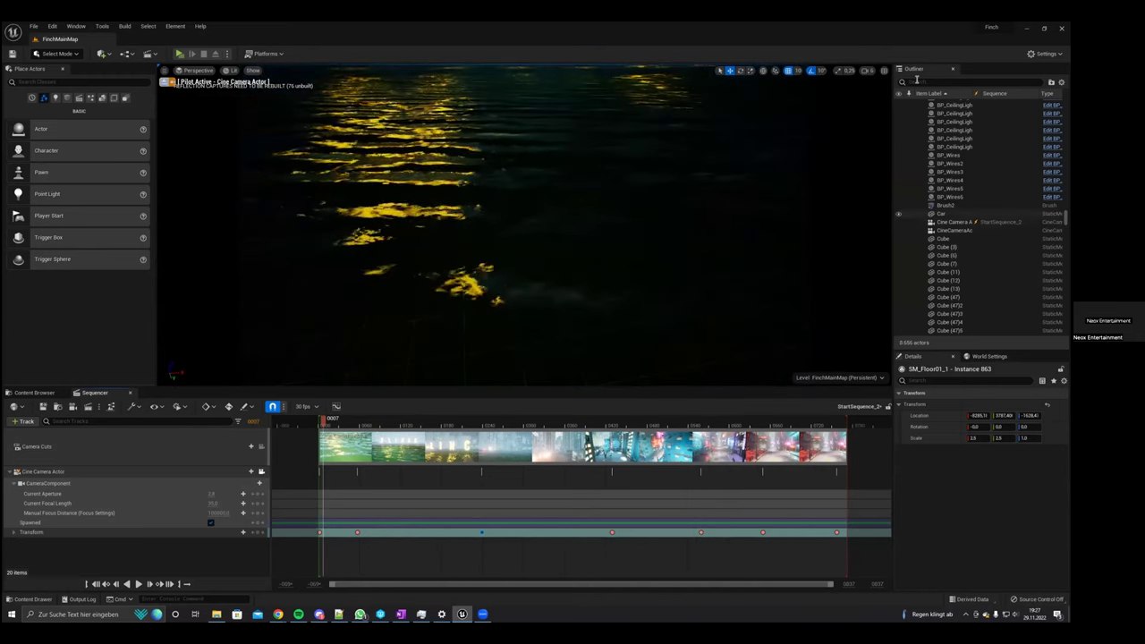
# Find the StartSequence actor's level sequence asset, duplicate it as StartSequence_3 and open the copy for editing.
pyautogui.click(916, 81)
pyautogui.write('sequen')
pyautogui.press('Return')
pyautogui.hotkey('ctrl', 'b')
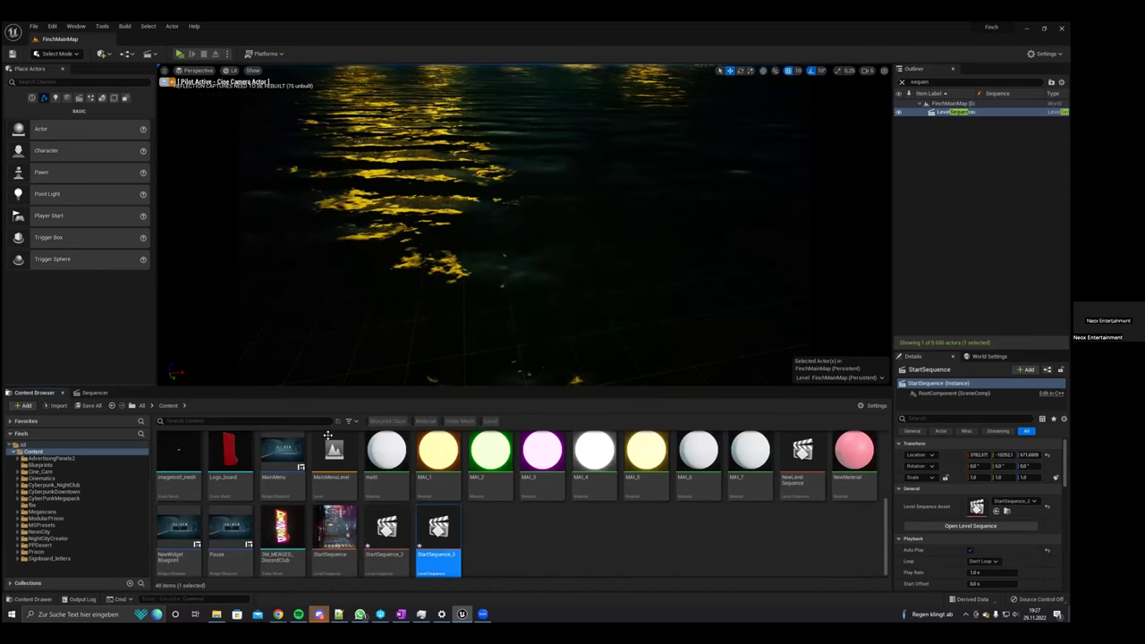
pyautogui.doubleClick(386, 537)
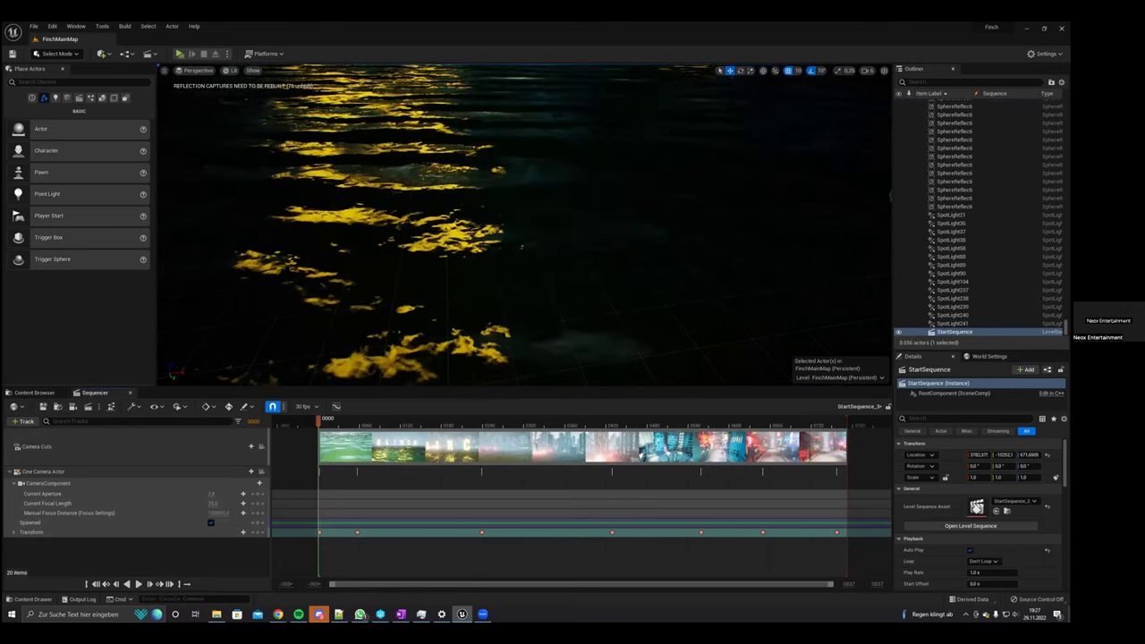
# Examine the FLINCH lettering from several viewpoints along the rocks, pier and harbour building to find a new opening shot.
pyautogui.moveTo(524, 225); pyautogui.dragTo(498, 125, button='right')
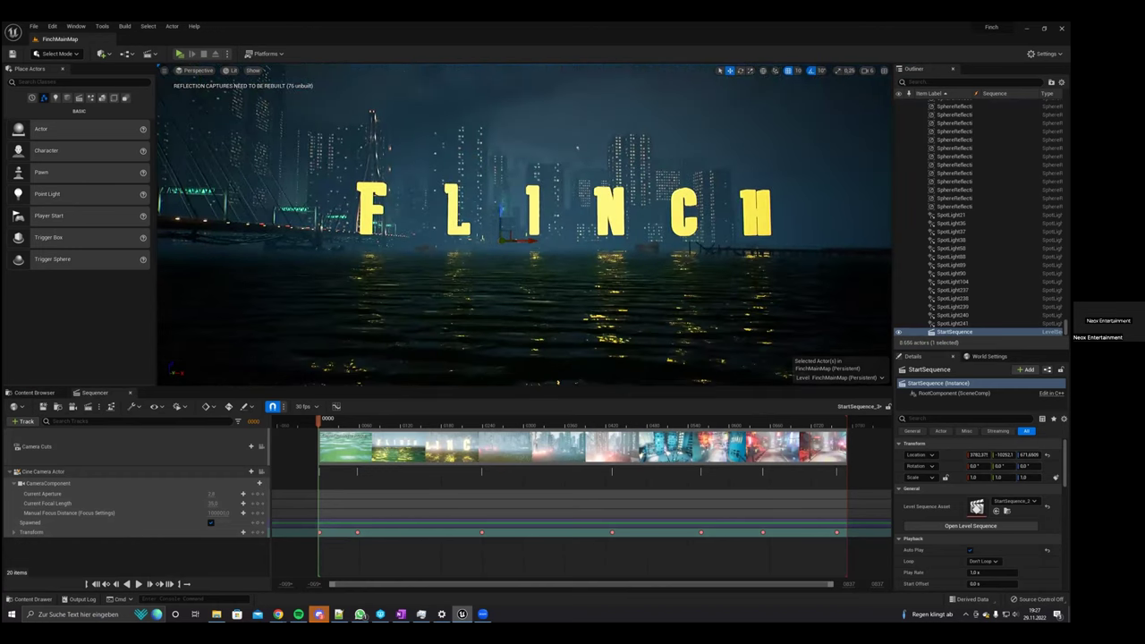
pyautogui.moveTo(512, 224); pyautogui.dragTo(541, 204, button='right')
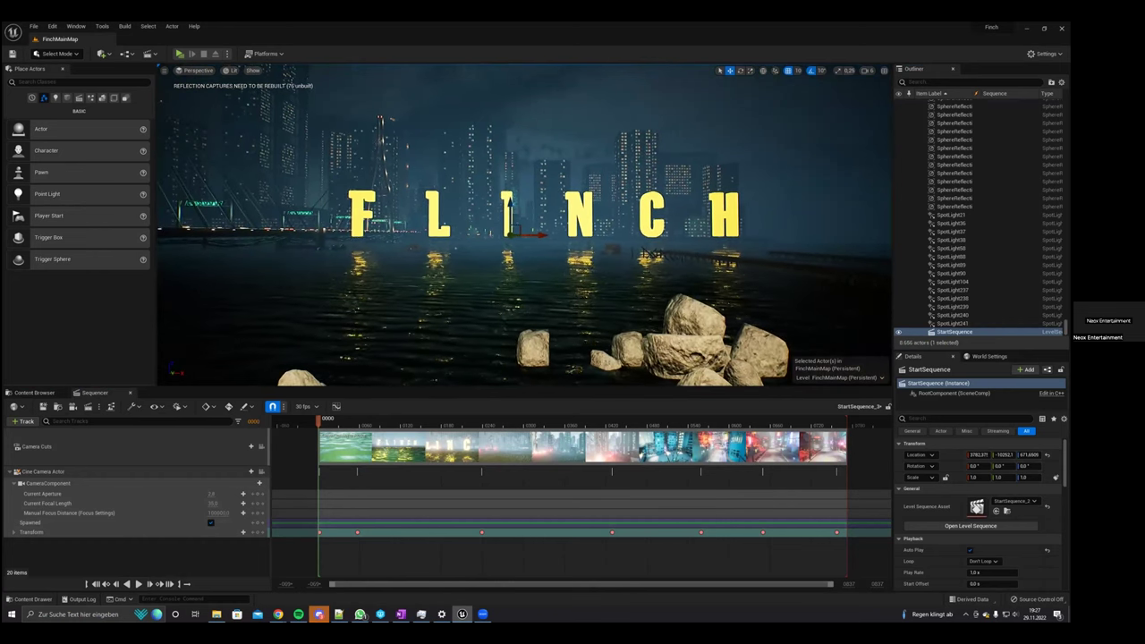
pyautogui.press('d')
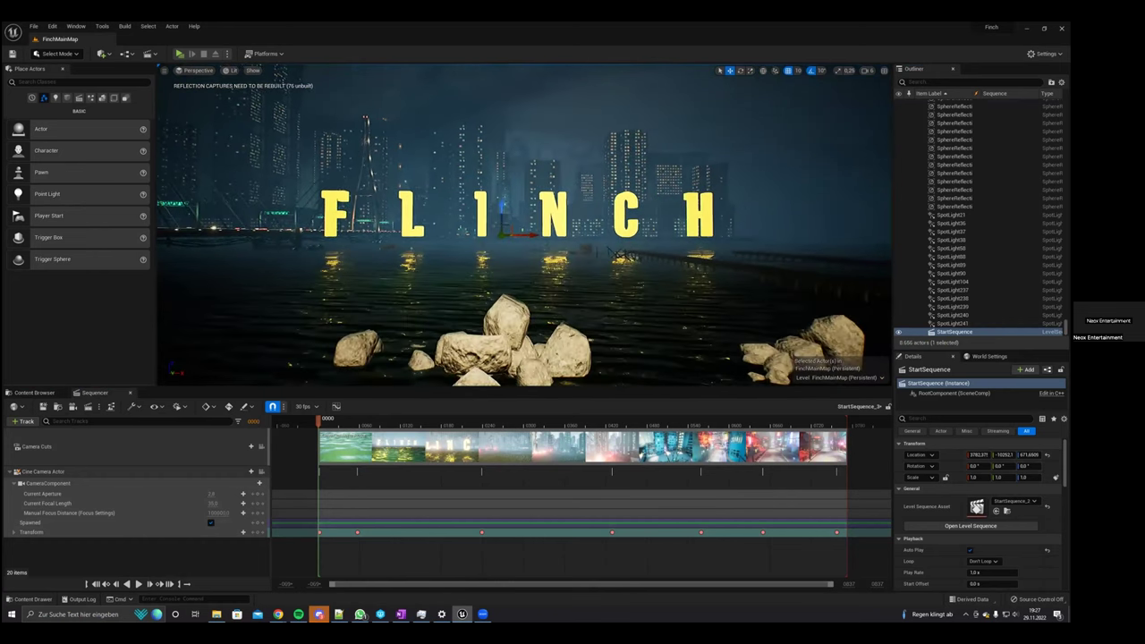
pyautogui.press('d')
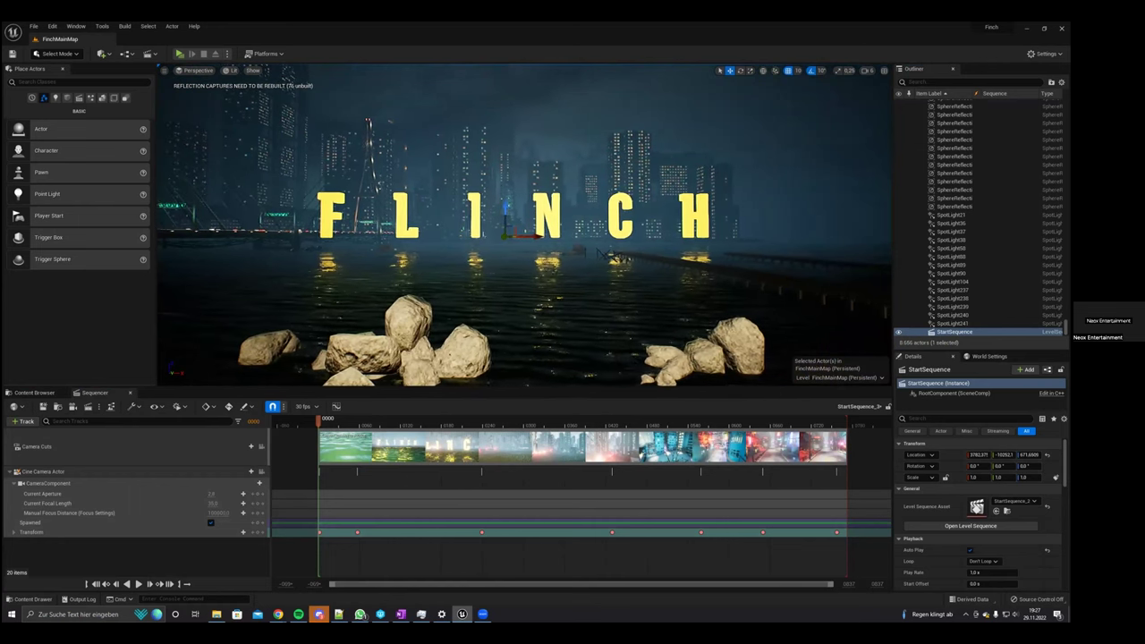
pyautogui.press('d')
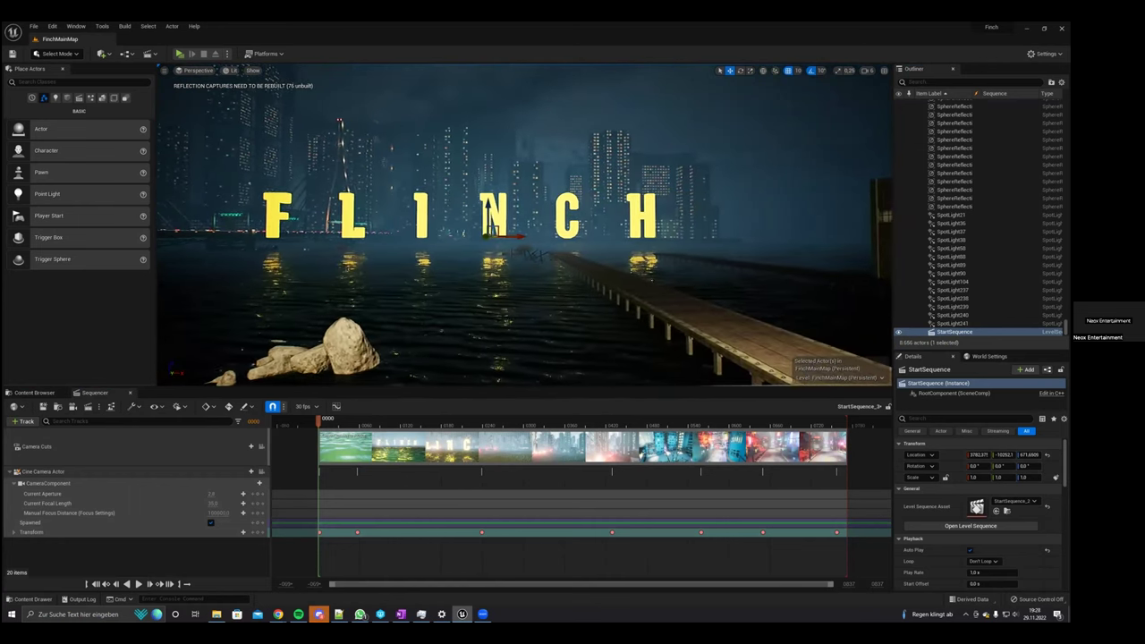
pyautogui.press('d')
pyautogui.press('d')
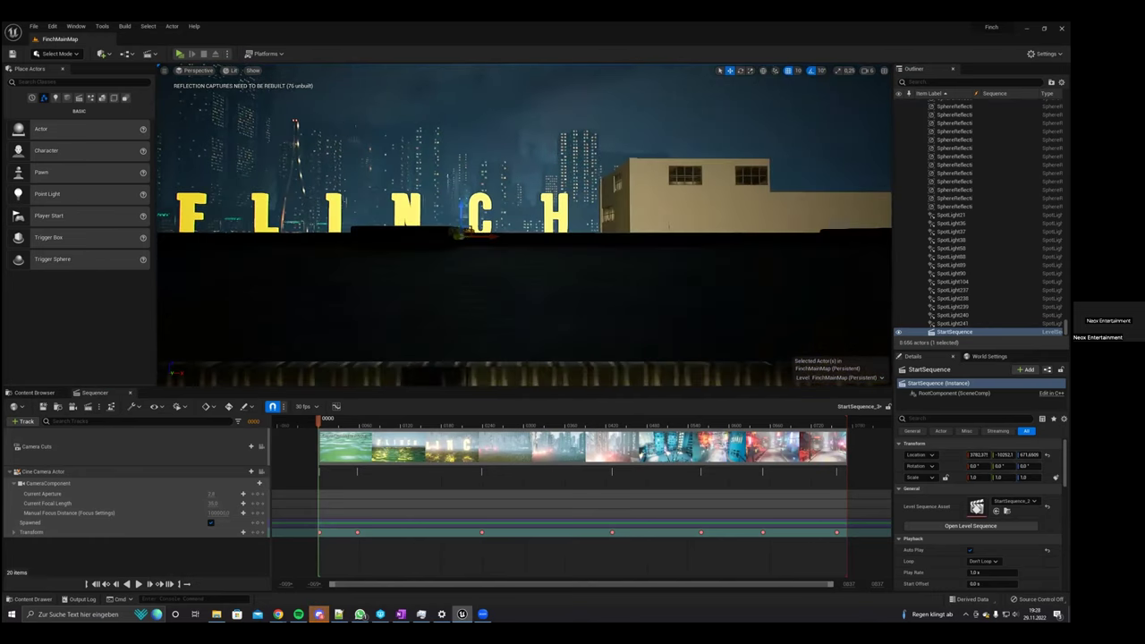
pyautogui.press('w')
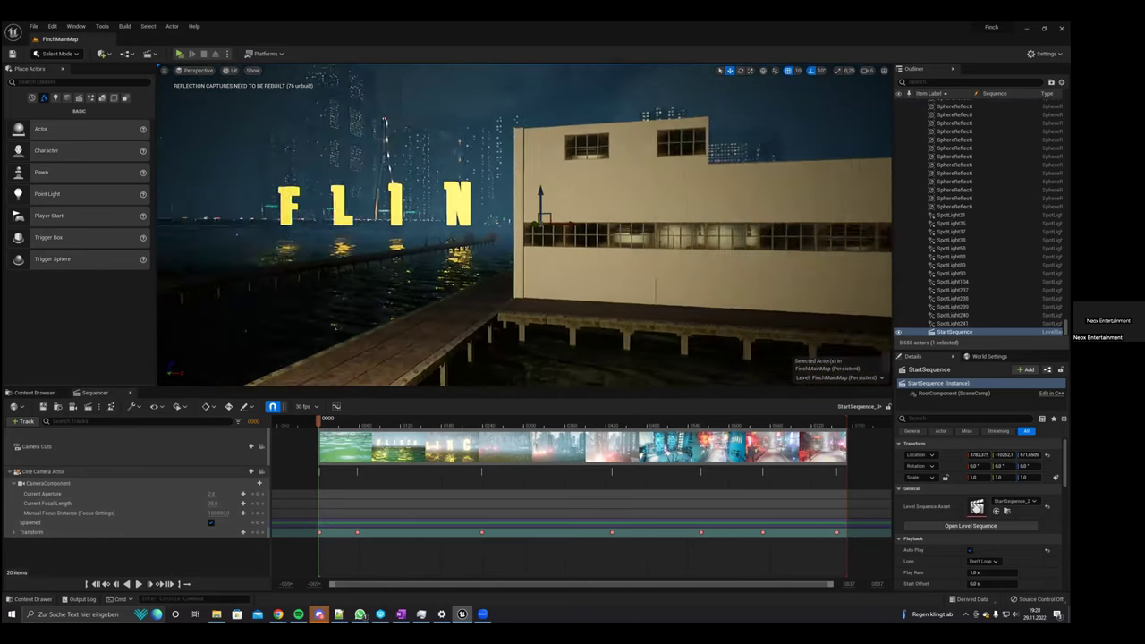
pyautogui.press('a')
pyautogui.press('a')
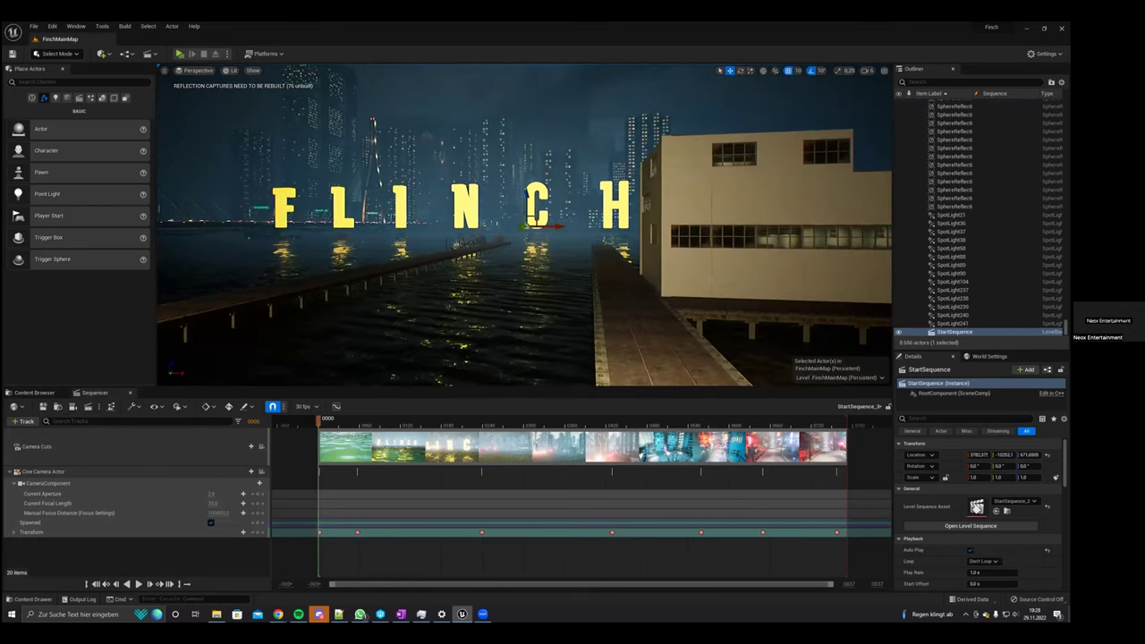
pyautogui.press('d')
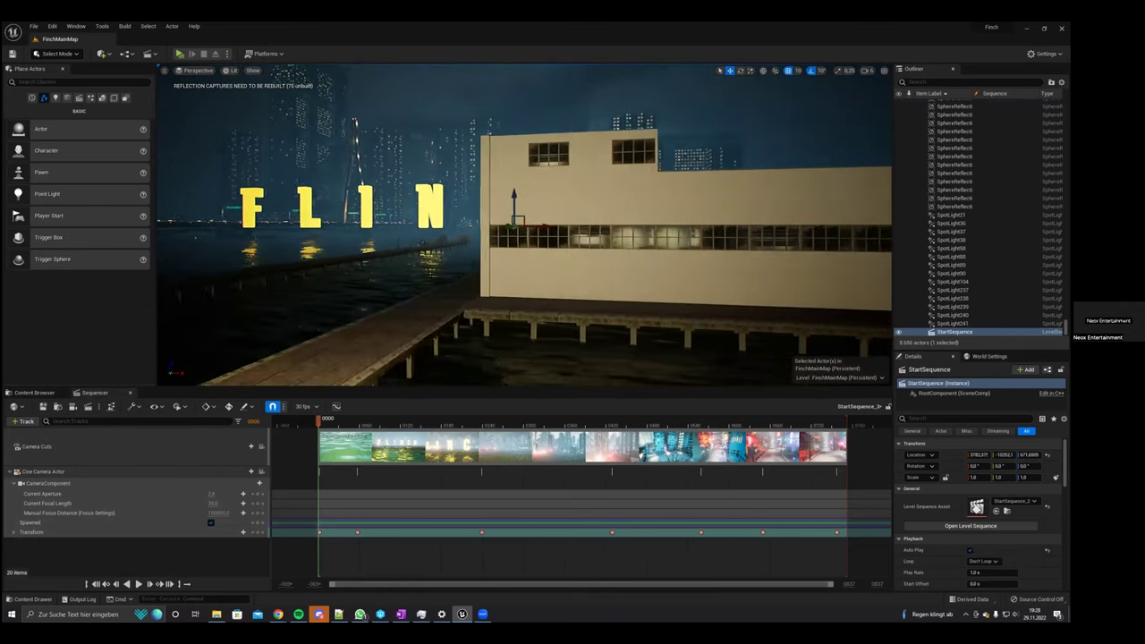
pyautogui.press('d')
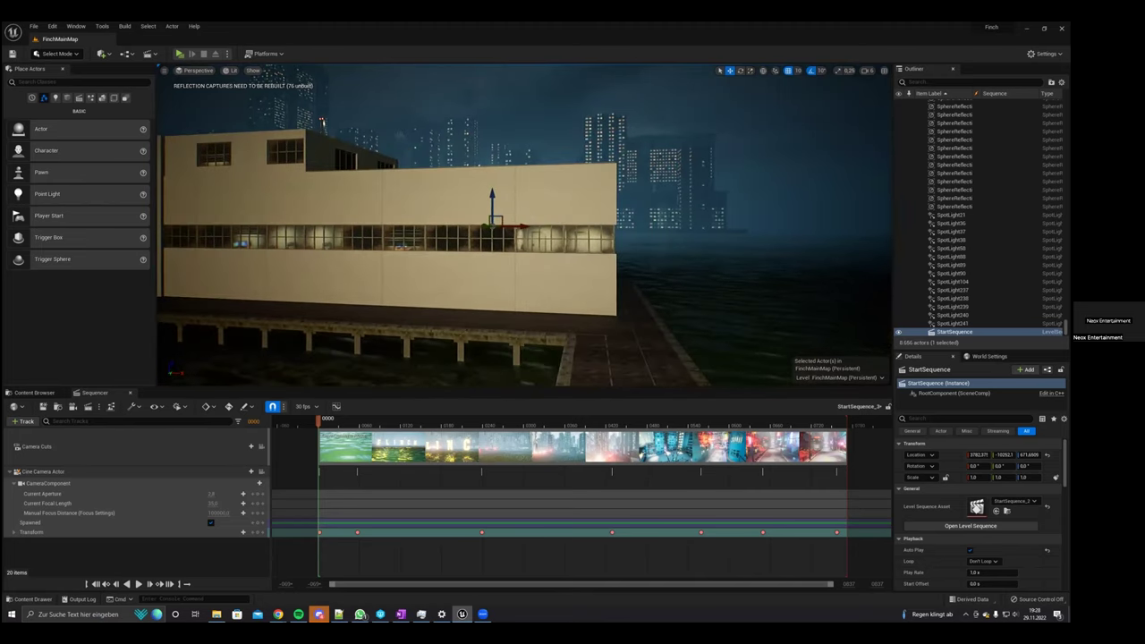
pyautogui.press('d')
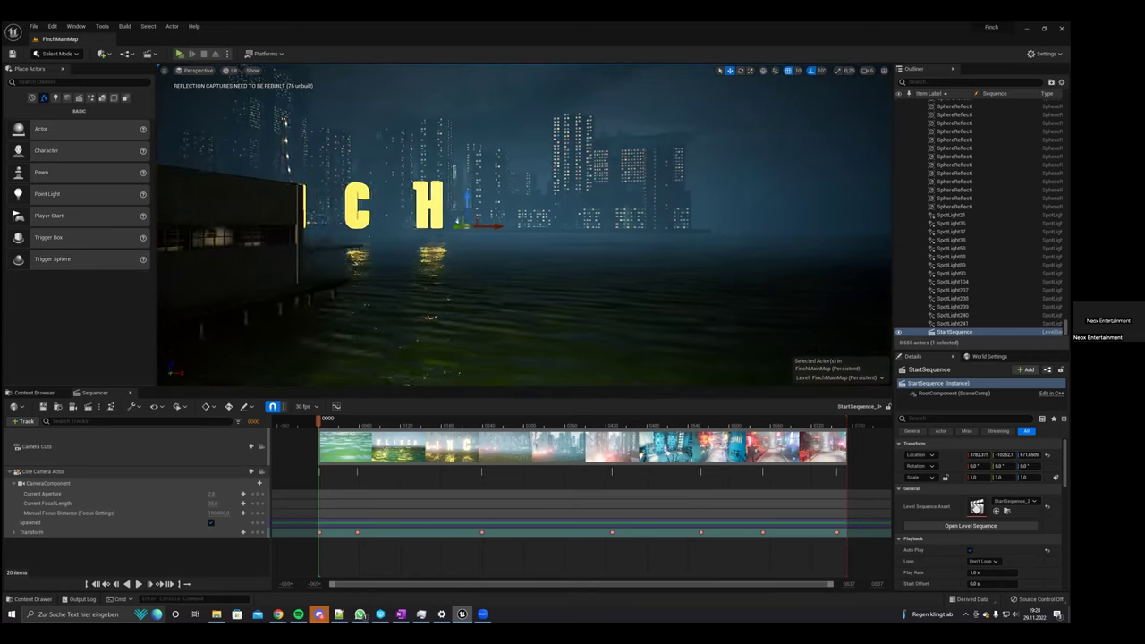
pyautogui.press('d')
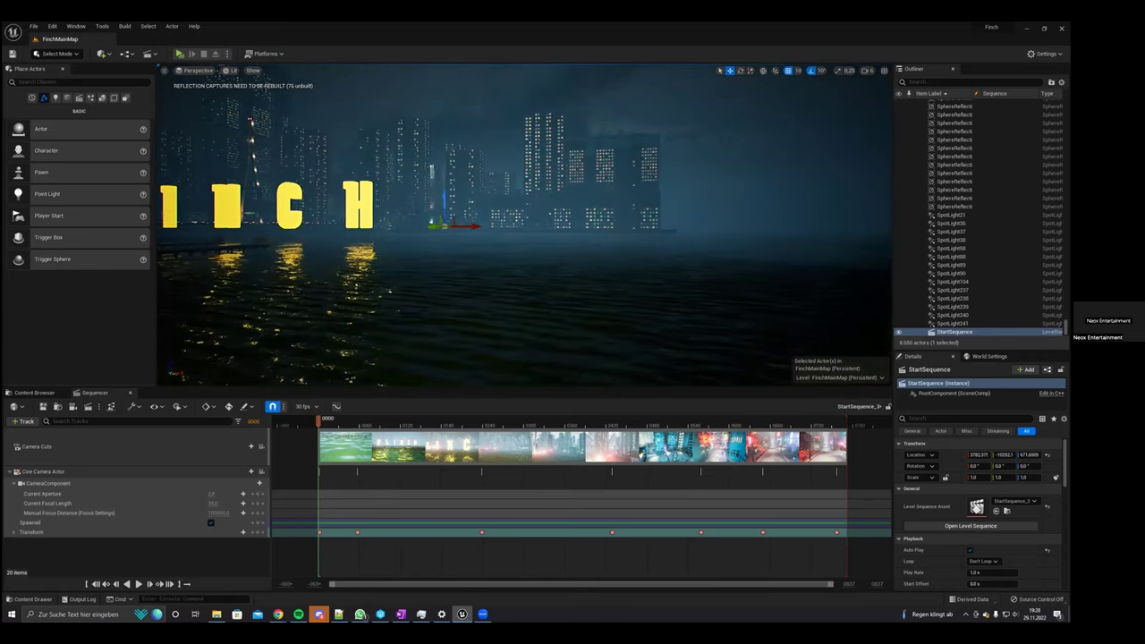
pyautogui.moveTo(525, 225); pyautogui.dragTo(454, 225, button='right')
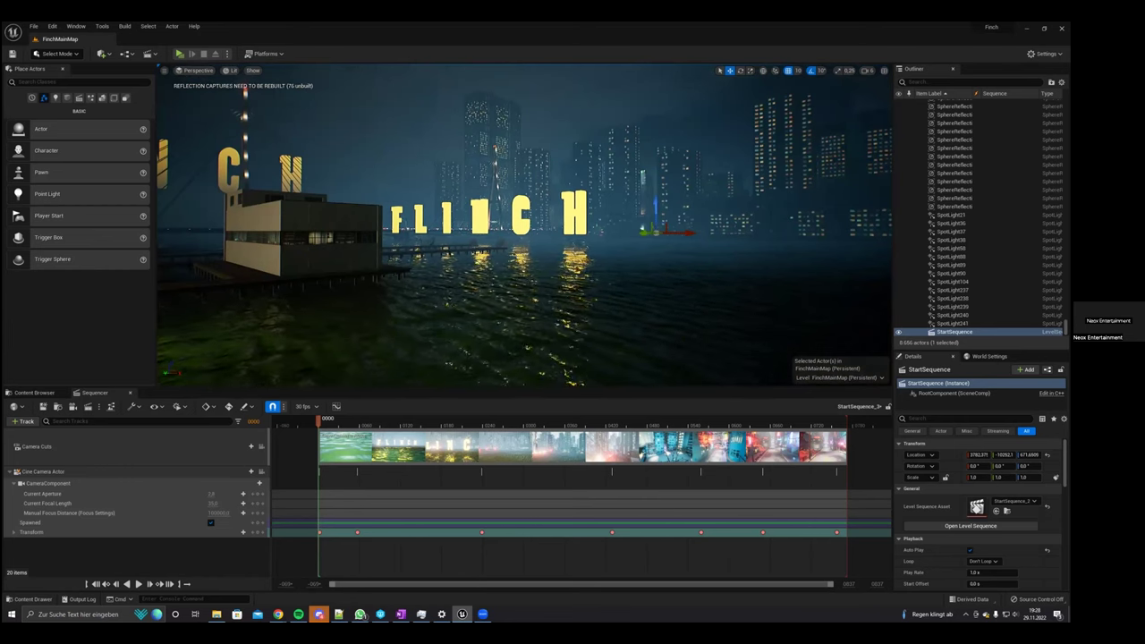
pyautogui.press('d')
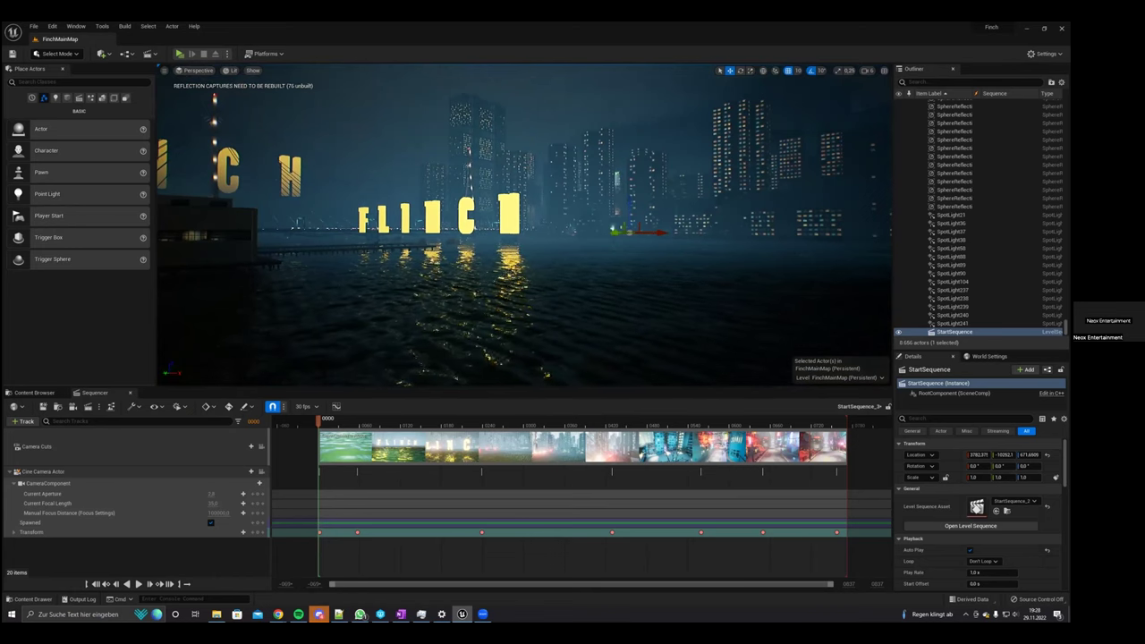
pyautogui.press('d')
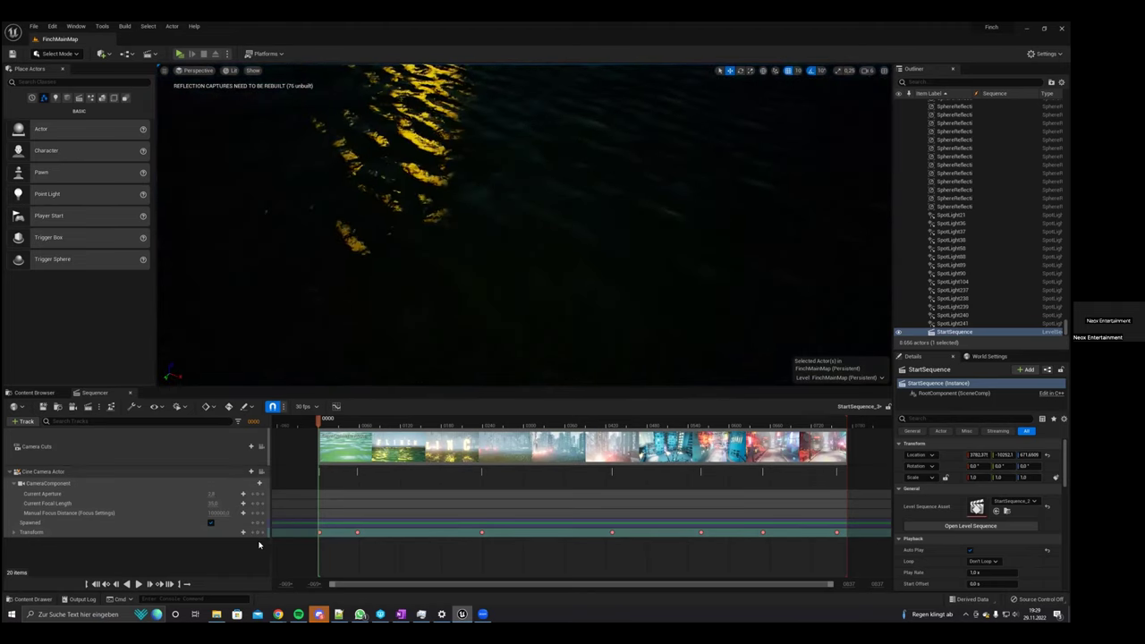
# Delete all existing Transform keyframes of the Cine Camera Actor.
pyautogui.moveTo(771, 542); pyautogui.dragTo(488, 525)
pyautogui.moveTo(315, 526); pyautogui.dragTo(315, 526)
pyautogui.press('Delete')
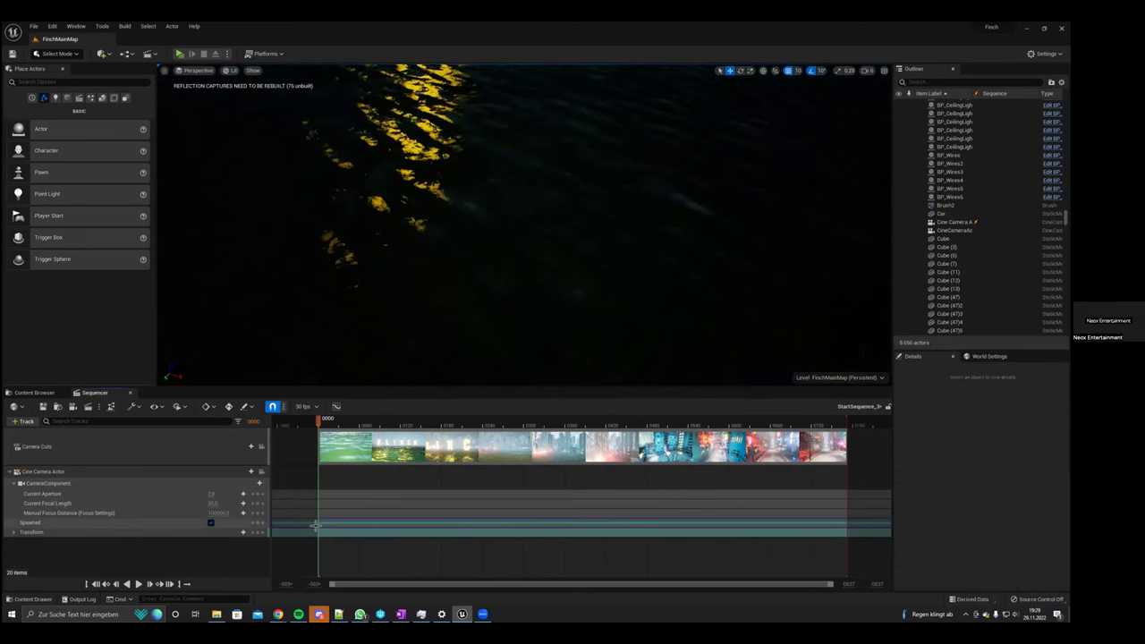
# Try a two-keyframe flight with Transform keyframes at frame 0 and frame 349, flying the view in among the city high-rises.
pyautogui.click(257, 533)
pyautogui.moveTo(456, 426); pyautogui.dragTo(558, 422)
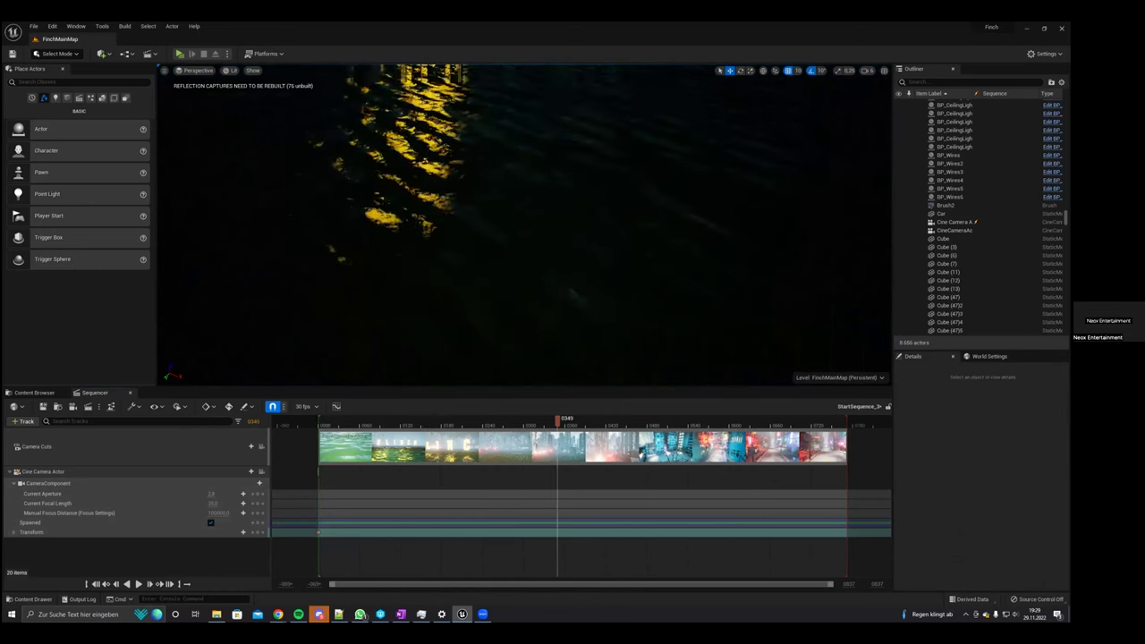
pyautogui.press('w')
pyautogui.moveTo(525, 226); pyautogui.dragTo(541, 266, button='right')
pyautogui.press('w')
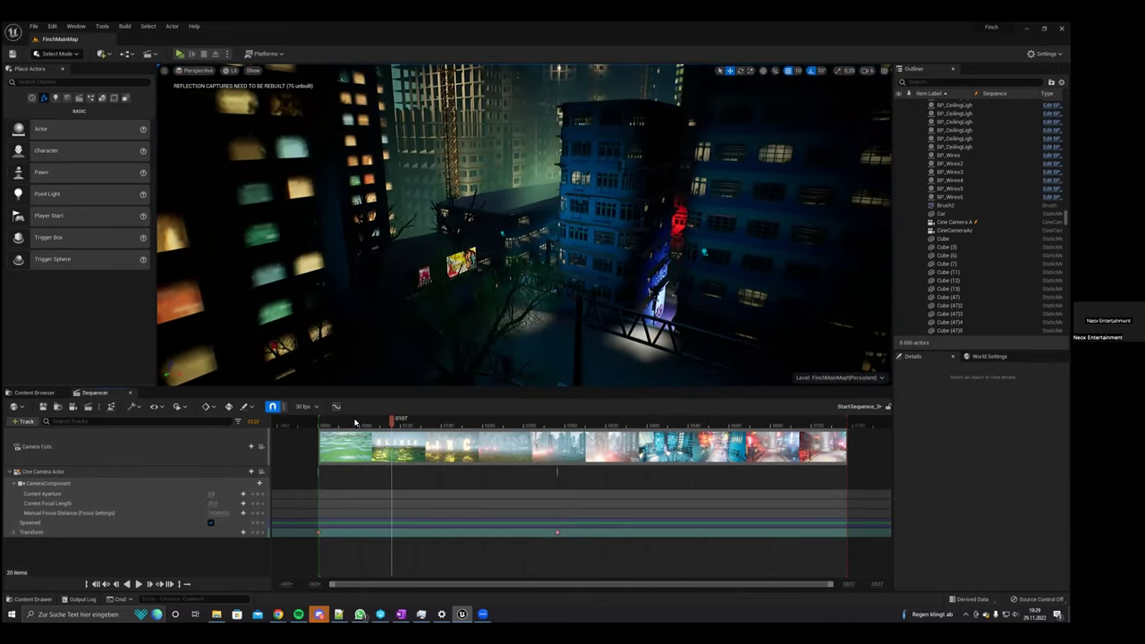
# Pilot the Cine Camera Actor, check its position at both keyframes and delete the Transform keyframe near frame 349.
pyautogui.click(262, 472)
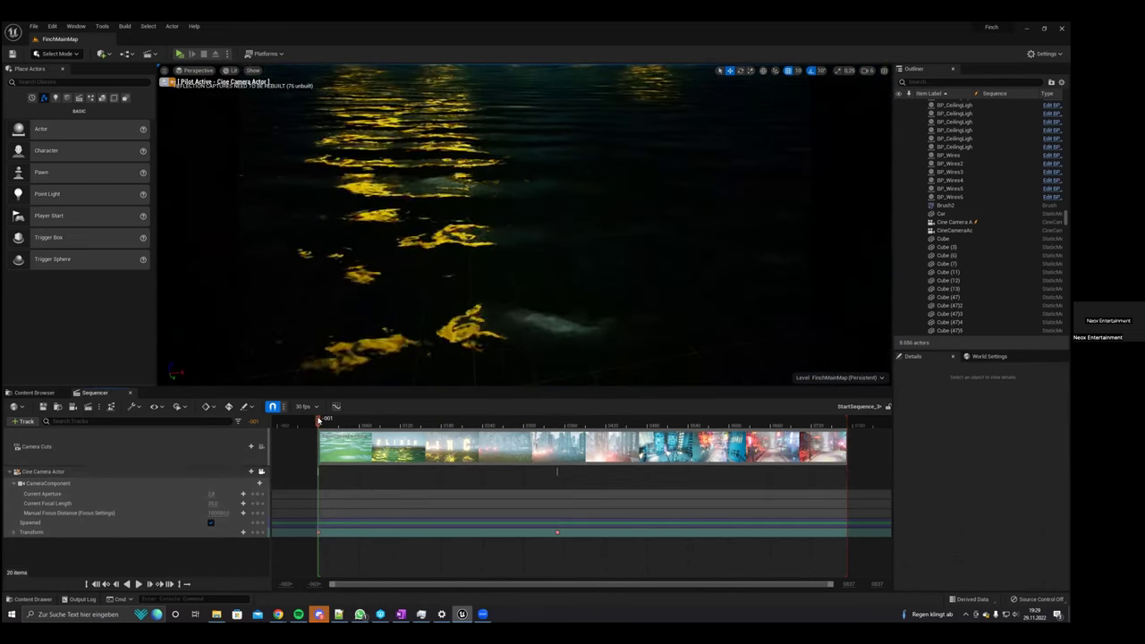
pyautogui.click(428, 421)
pyautogui.click(560, 421)
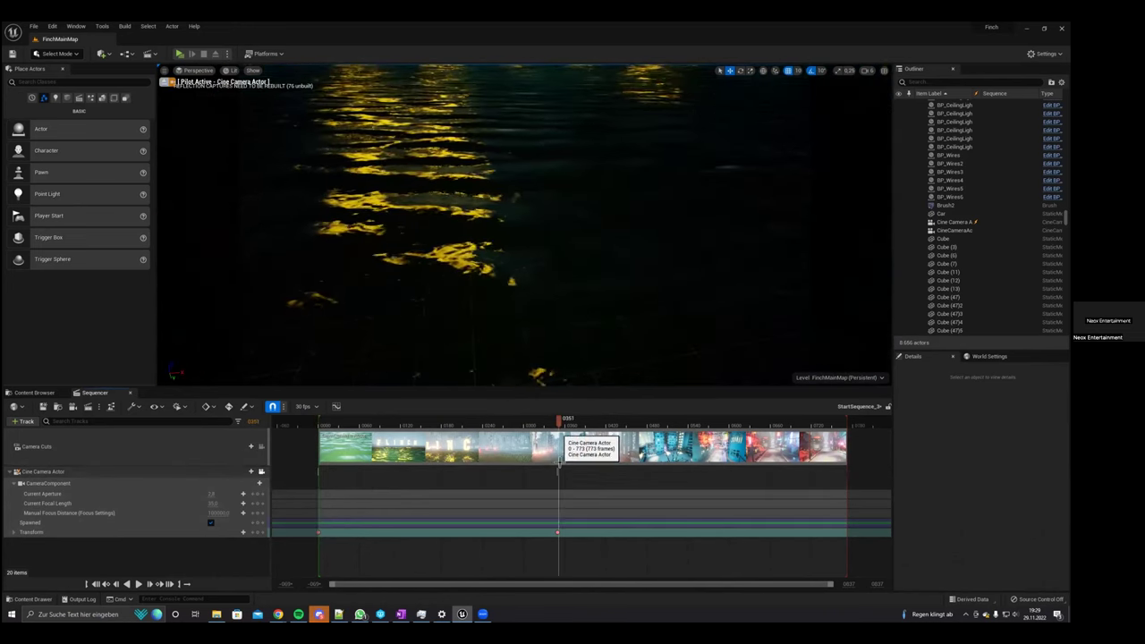
pyautogui.moveTo(553, 528); pyautogui.dragTo(552, 527)
pyautogui.press('Delete')
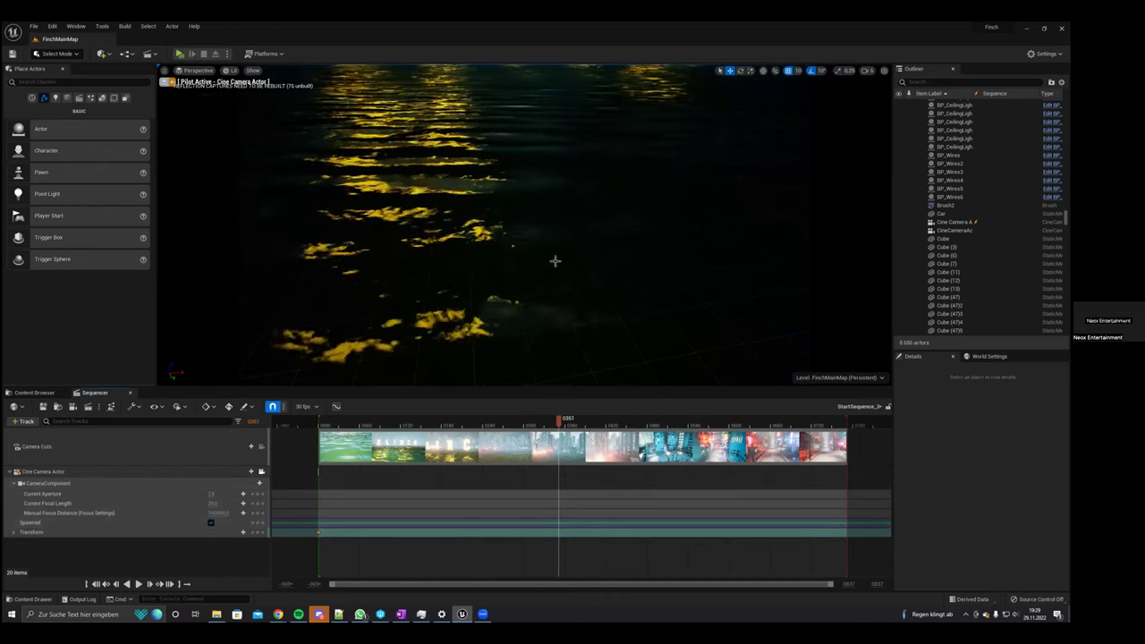
# Fly the piloted cine camera to a new spot facing down at the dark water and add a Transform keyframe at frame 351.
pyautogui.moveTo(524, 286); pyautogui.dragTo(528, 202, button='right')
pyautogui.press('w')
pyautogui.moveTo(515, 78); pyautogui.dragTo(462, 69, button='right')
pyautogui.press('s')
pyautogui.press('w')
pyautogui.press('s')
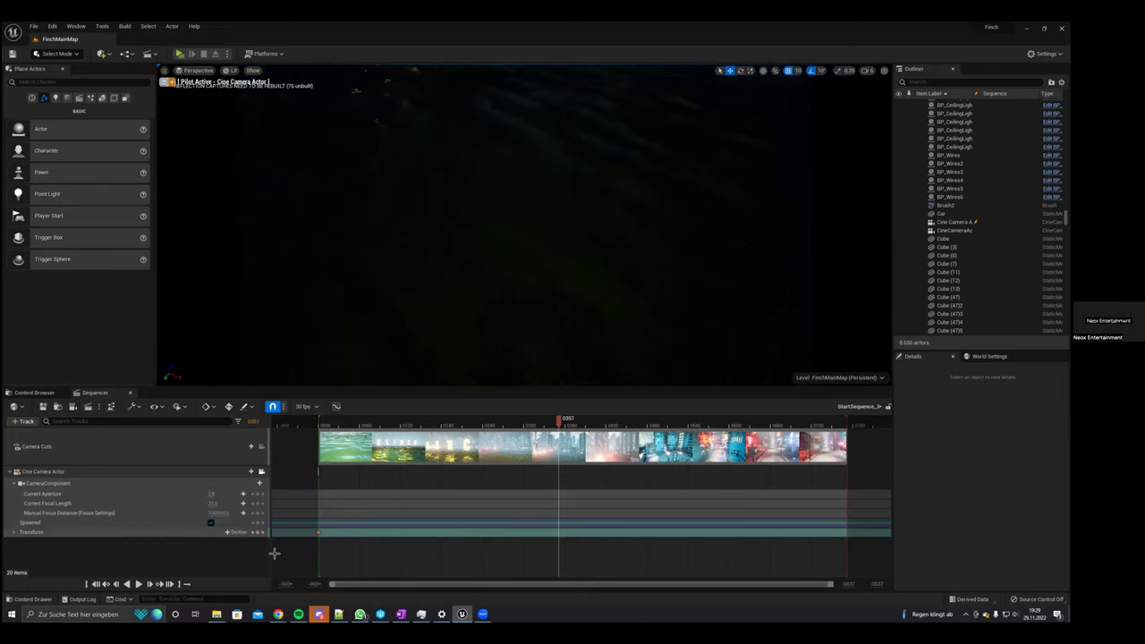
pyautogui.click(243, 532)
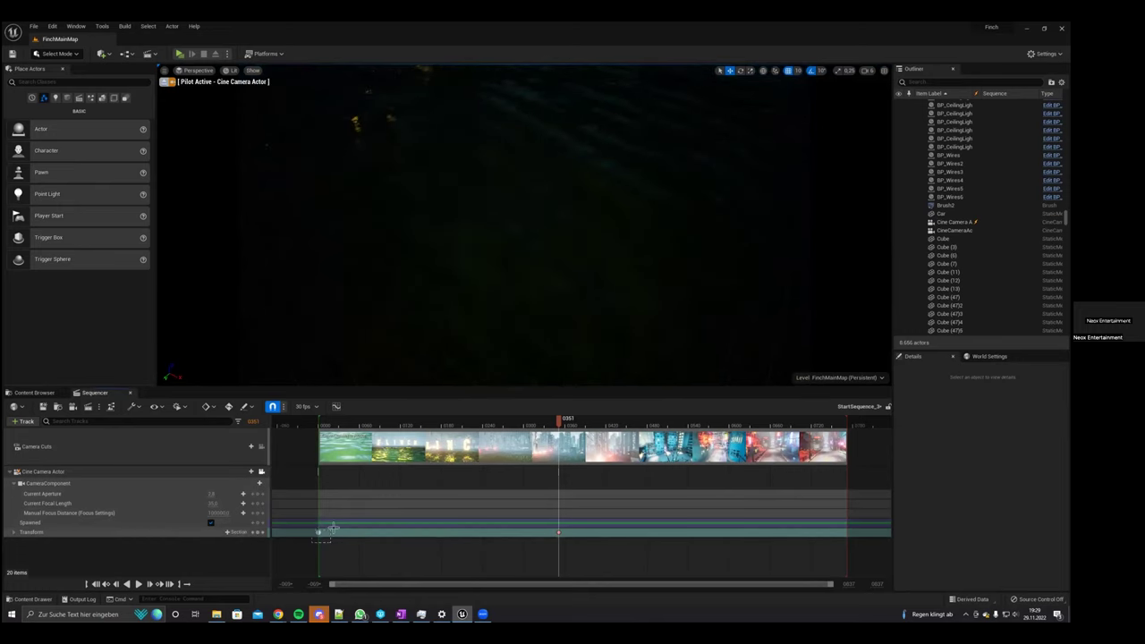
# Delete the old Transform keyframe at the start and move the keyframe from frame 351 to frame 0.
pyautogui.moveTo(353, 524); pyautogui.dragTo(365, 523)
pyautogui.press('Delete')
pyautogui.moveTo(558, 533); pyautogui.dragTo(326, 528)
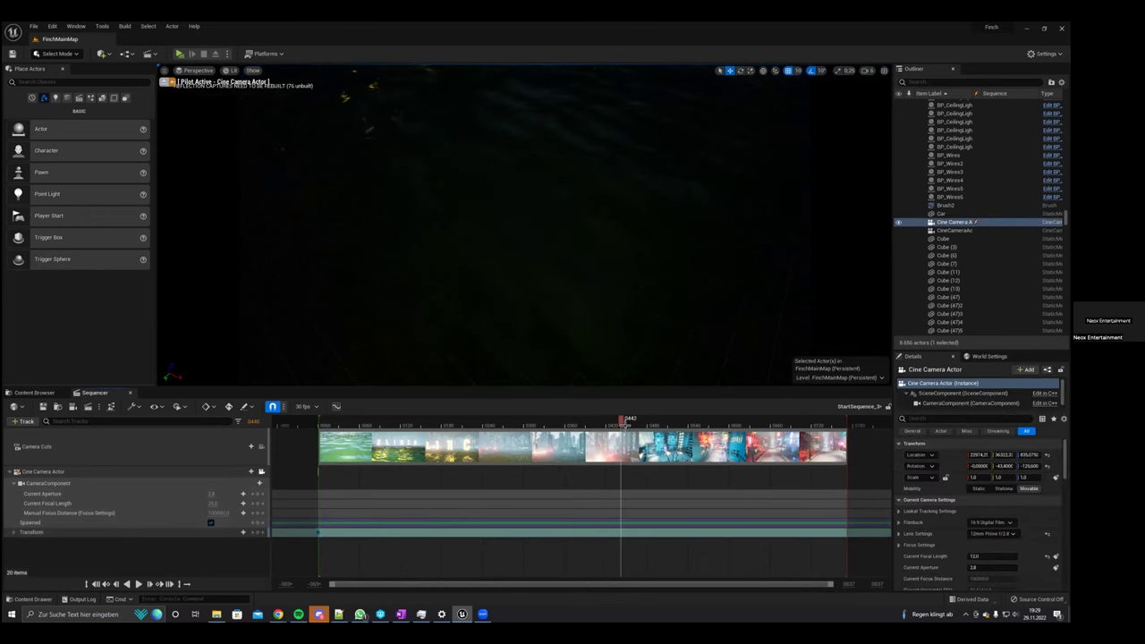
# Fly the cine camera in among the city high-rises, add a Transform keyframe at about frame 442 and play from the start.
pyautogui.moveTo(599, 361); pyautogui.dragTo(624, 294, button='right')
pyautogui.press('w')
pyautogui.press('w')
pyautogui.press('a')
pyautogui.click(258, 532)
pyautogui.click(326, 420)
pyautogui.press('space')
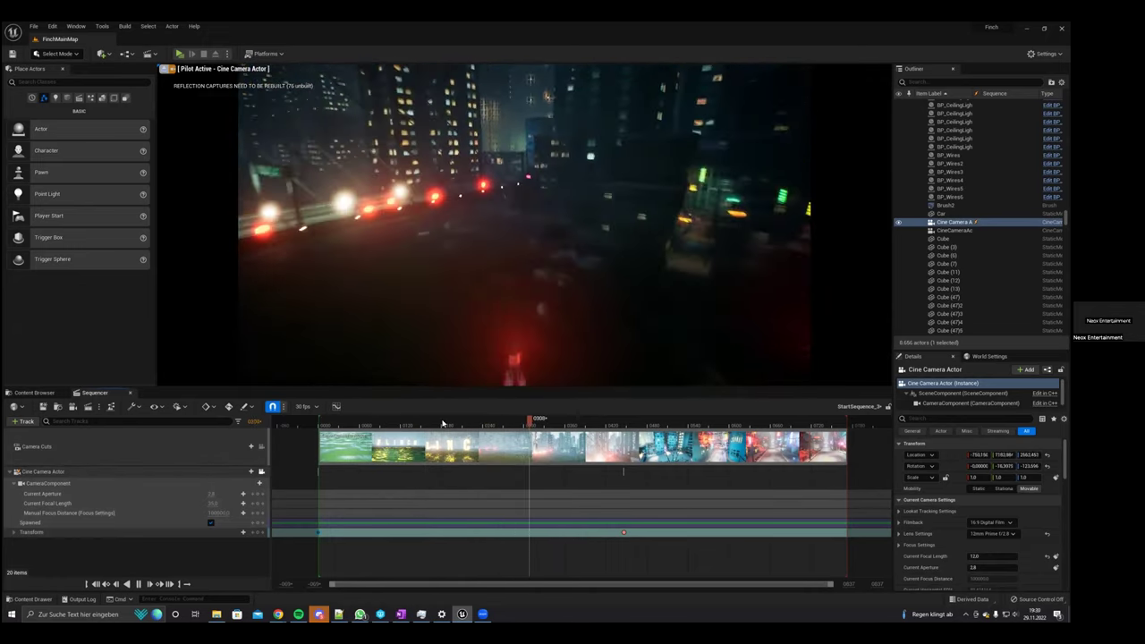
# Tilt the cine camera up towards the FLINCH lettering, add a Transform keyframe at frame 86 and replay the flight.
pyautogui.moveTo(443, 418); pyautogui.dragTo(380, 418)
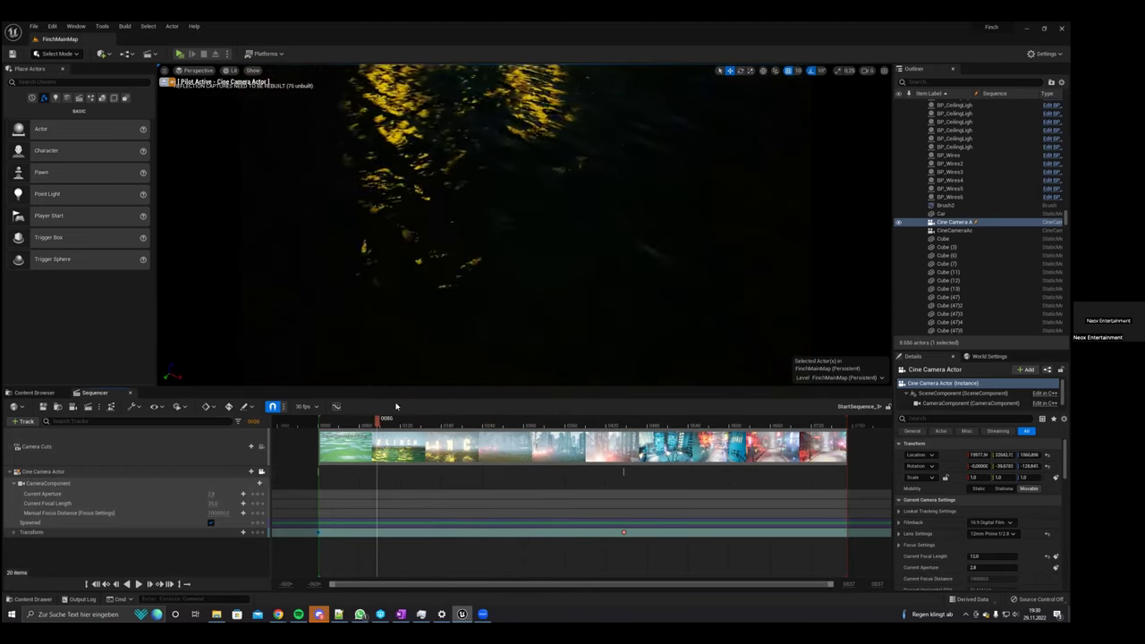
pyautogui.moveTo(501, 315); pyautogui.dragTo(494, 214, button='right')
pyautogui.click(258, 532)
pyautogui.click(332, 425)
pyautogui.press('space')
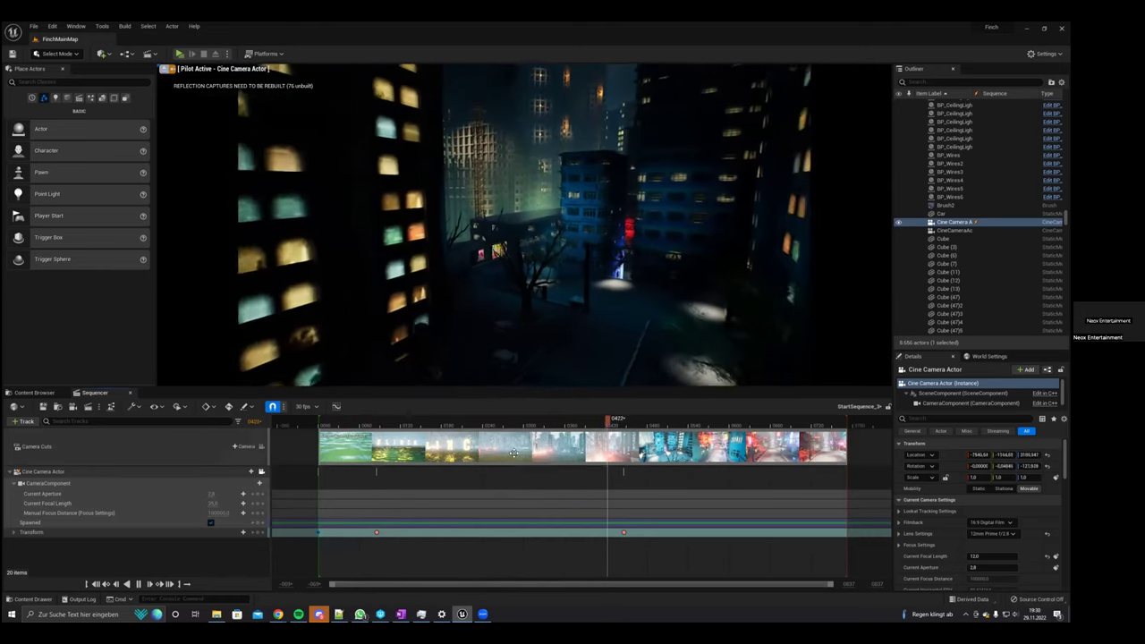
# Shift the flinch_logo2 lettering to the middle of the shot at about frame 101 and replay the flight from the start.
pyautogui.click(401, 423)
pyautogui.click(387, 424)
pyautogui.click(405, 233)
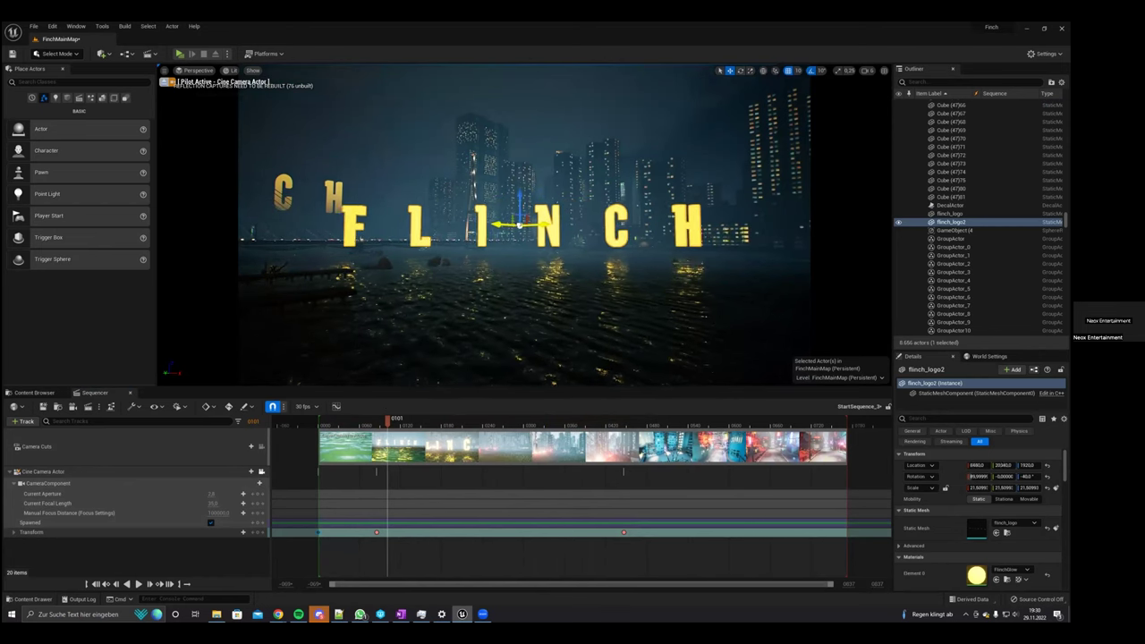
pyautogui.moveTo(366, 427); pyautogui.dragTo(325, 423)
pyautogui.press('space')
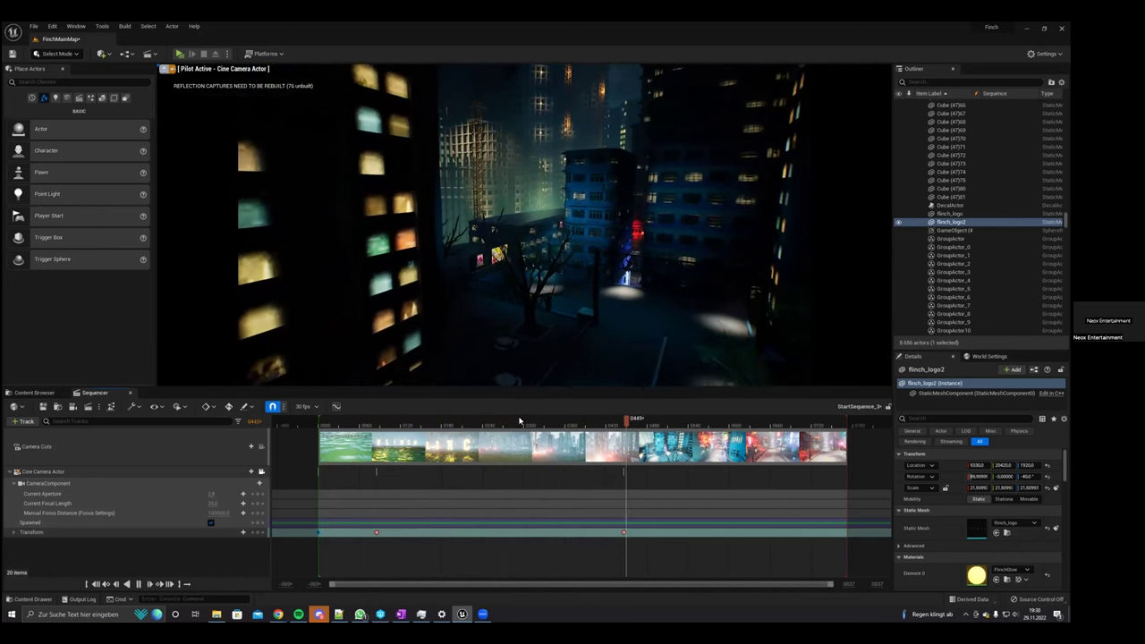
# Fly the cine camera above the street beside the blue apartment building and add a Transform keyframe at frame 547.
pyautogui.moveTo(506, 424); pyautogui.dragTo(409, 421)
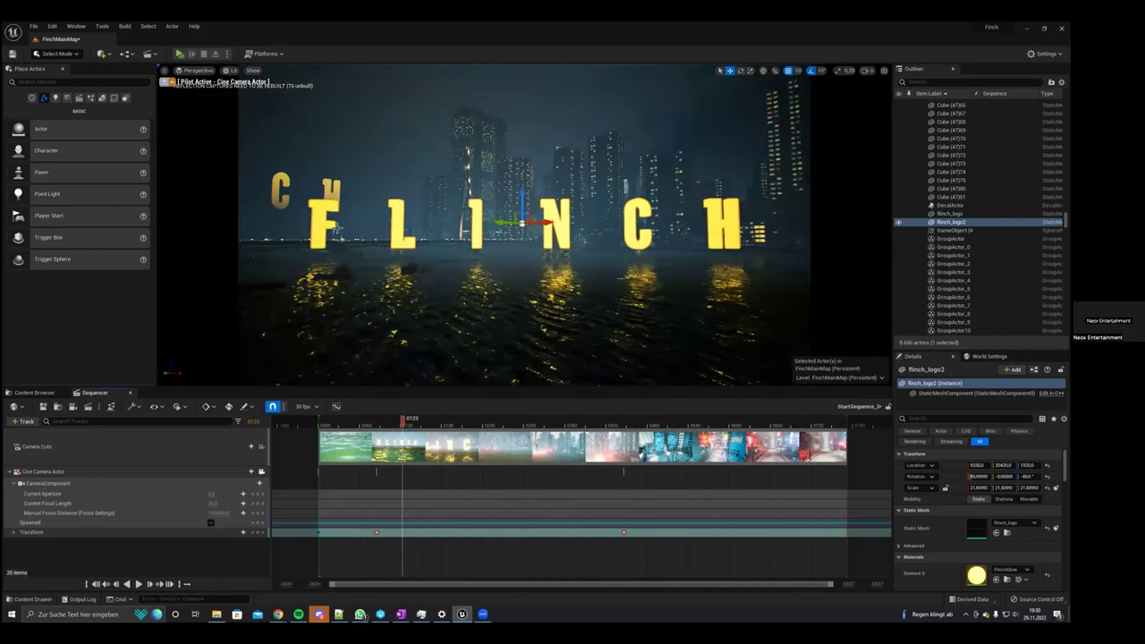
pyautogui.click(330, 184)
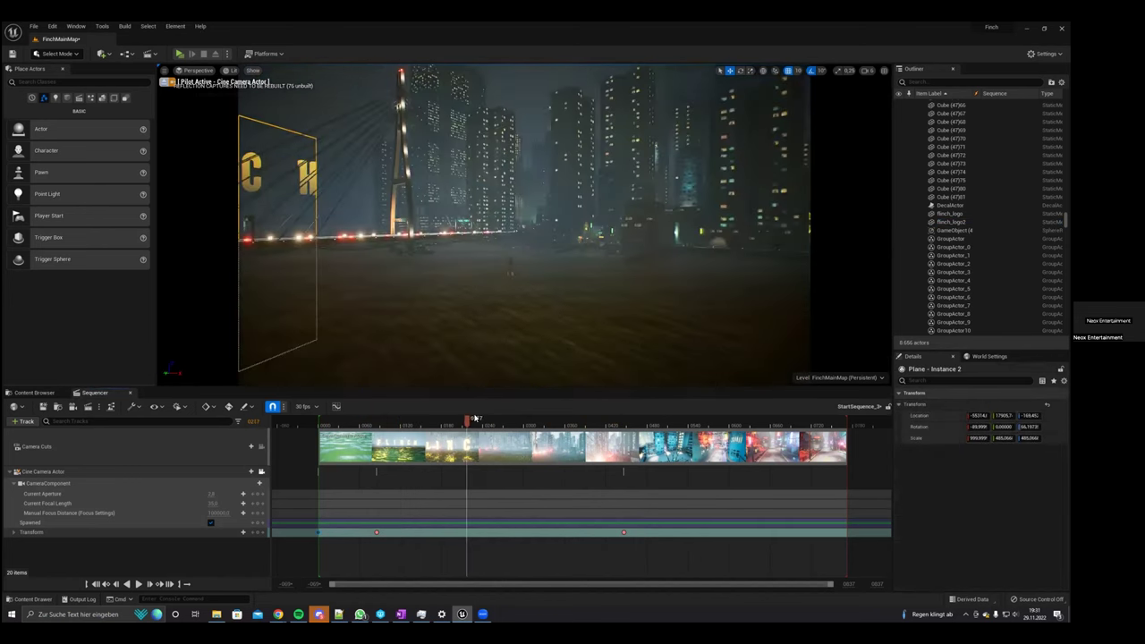
pyautogui.moveTo(484, 418); pyautogui.dragTo(487, 417)
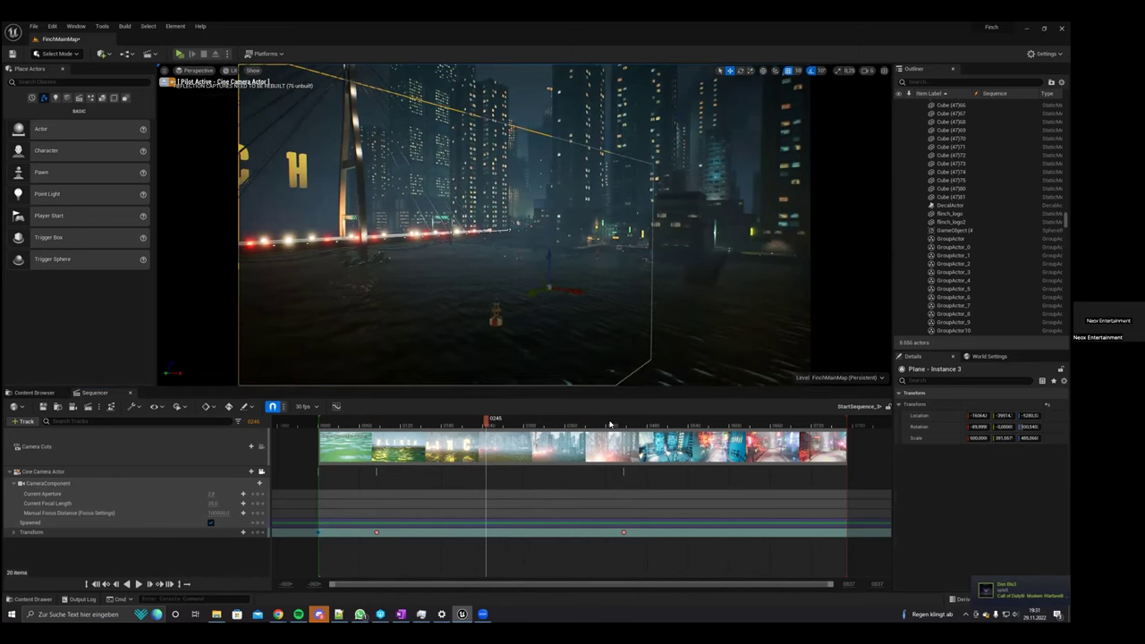
pyautogui.click(631, 424)
pyautogui.click(692, 433)
pyautogui.press('w')
pyautogui.moveTo(616, 301); pyautogui.dragTo(635, 354, button='right')
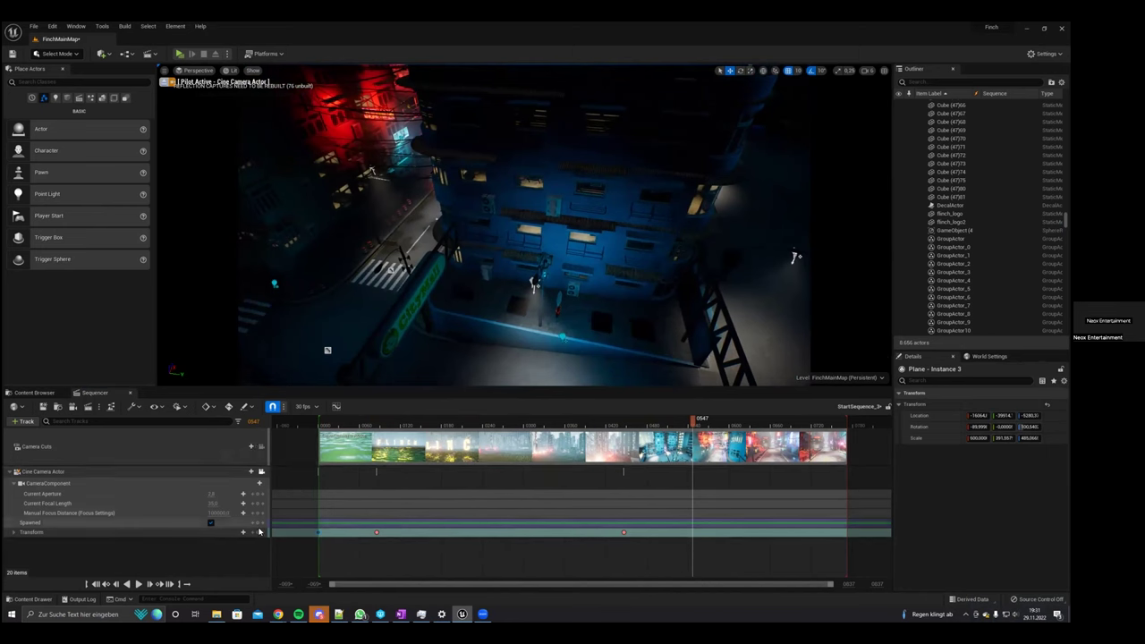
pyautogui.click(259, 532)
# Lower the cine camera to street level facing the STOP marking, add a Transform keyframe at frame 644 and replay the city section.
pyautogui.click(760, 429)
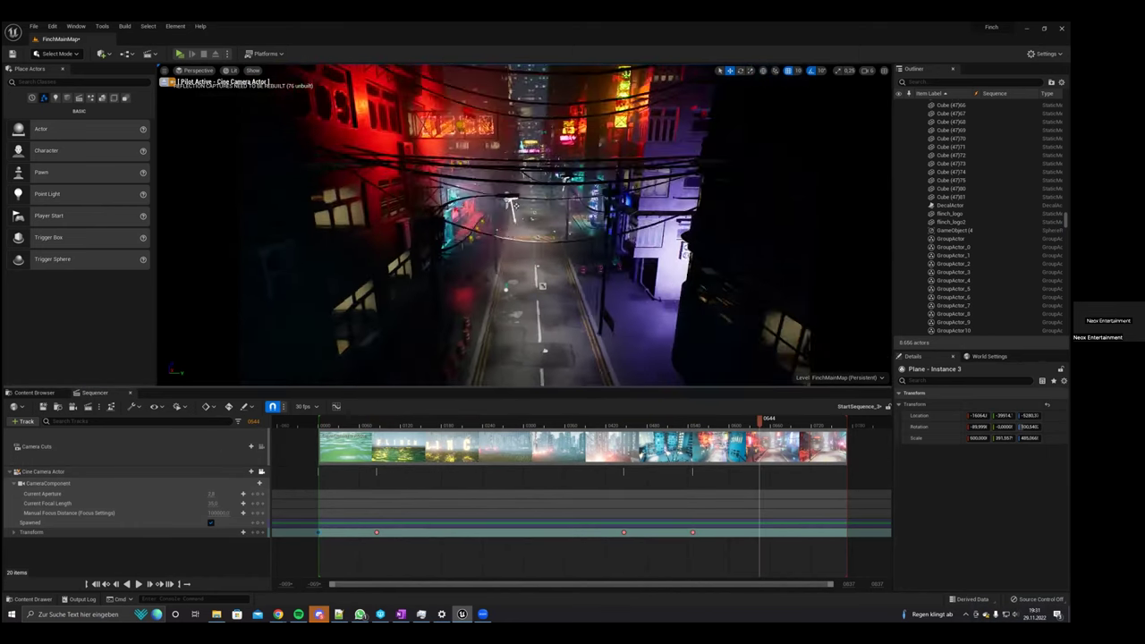
pyautogui.press('w')
pyautogui.moveTo(537, 269); pyautogui.dragTo(536, 233, button='right')
pyautogui.click(243, 533)
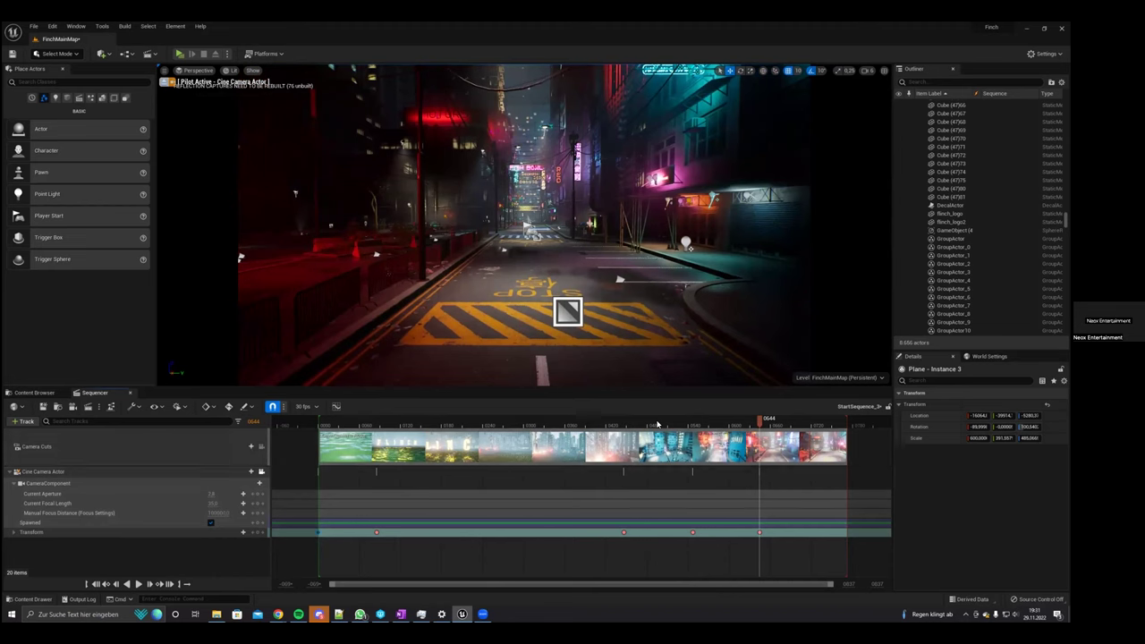
pyautogui.click(630, 422)
pyautogui.press('space')
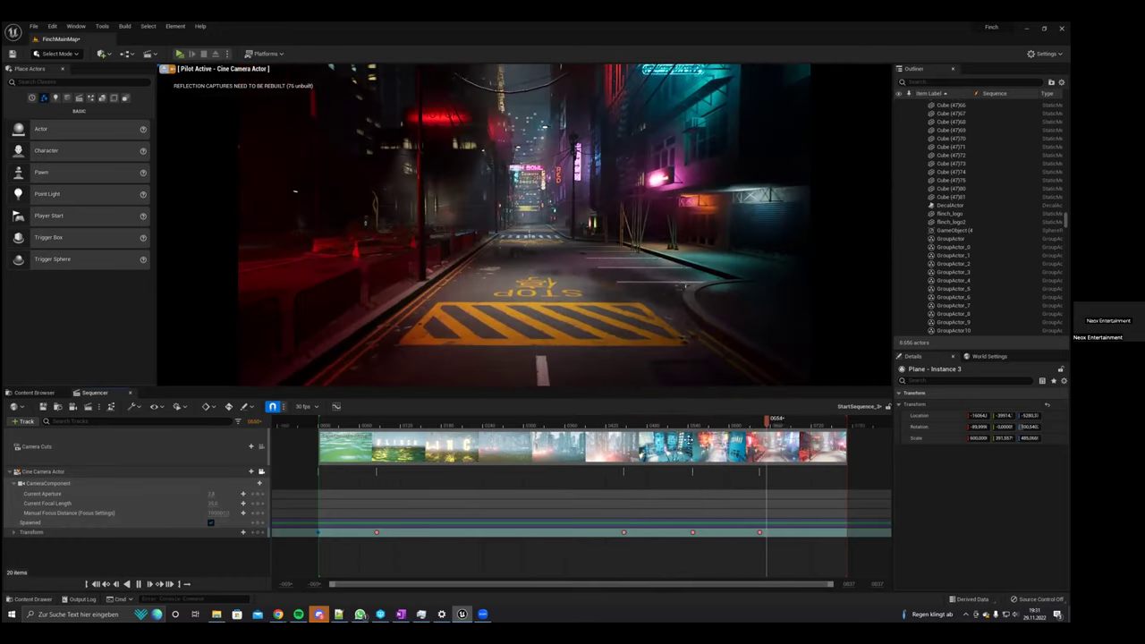
# Move the last Transform keyframe to the sequence end at frame 773 and the one before it to about frame 620, and replay.
pyautogui.click(816, 533)
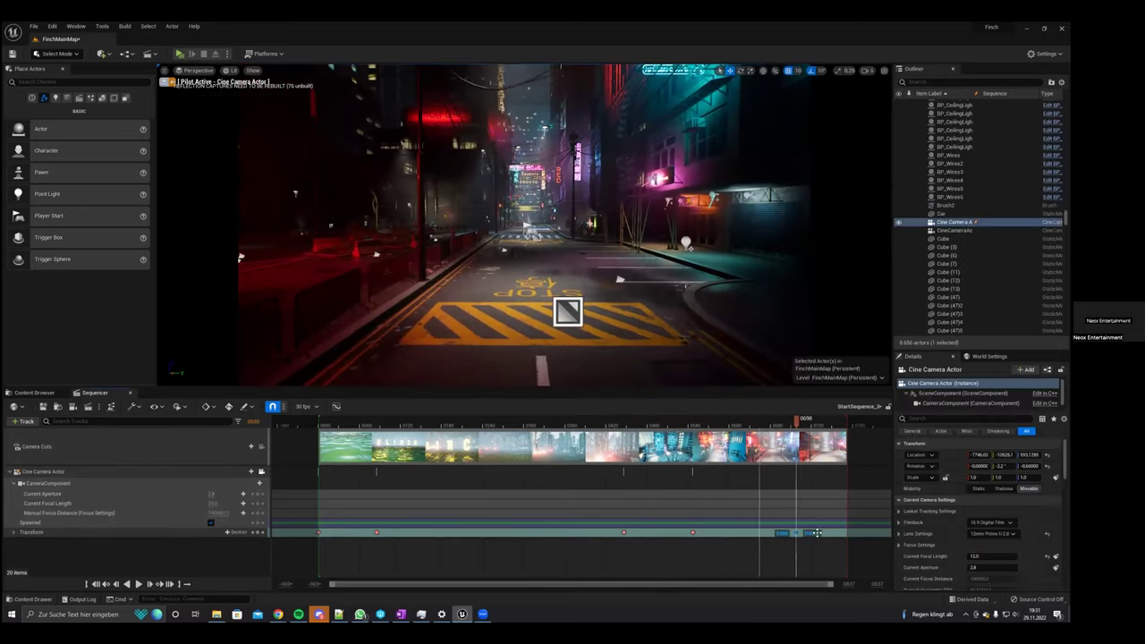
pyautogui.moveTo(692, 532); pyautogui.dragTo(728, 531)
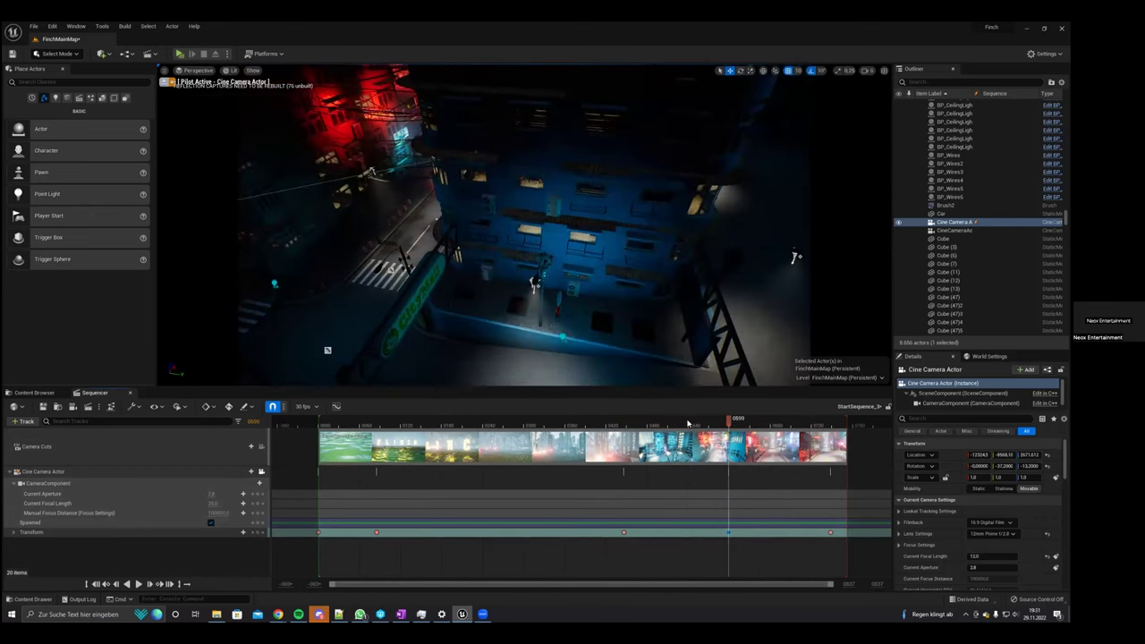
pyautogui.moveTo(688, 425); pyautogui.dragTo(610, 426)
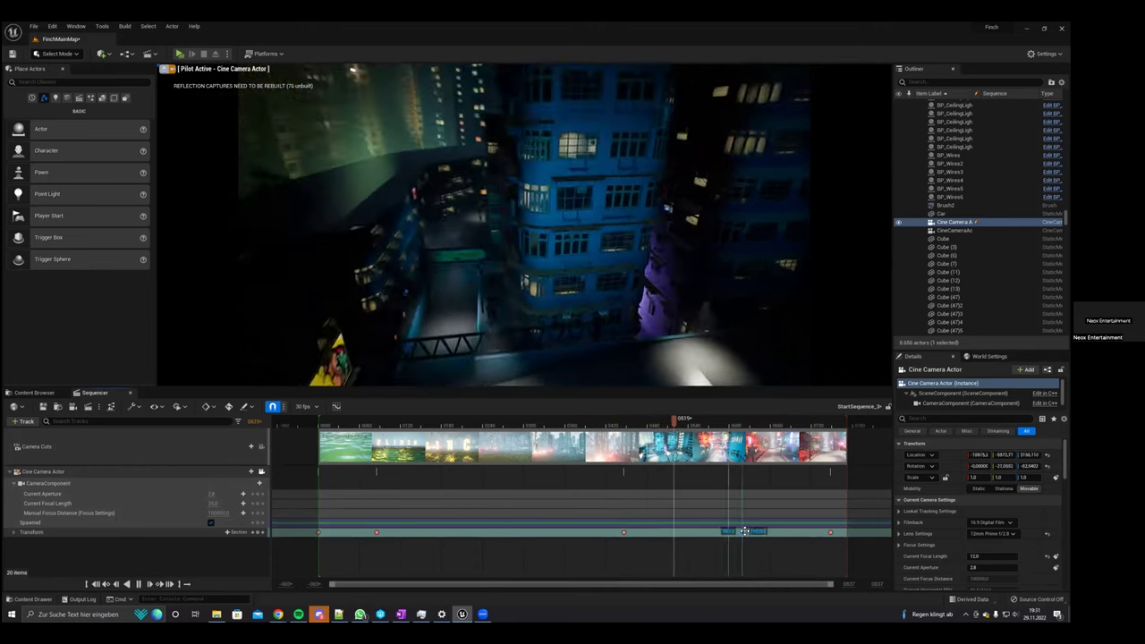
pyautogui.click(619, 425)
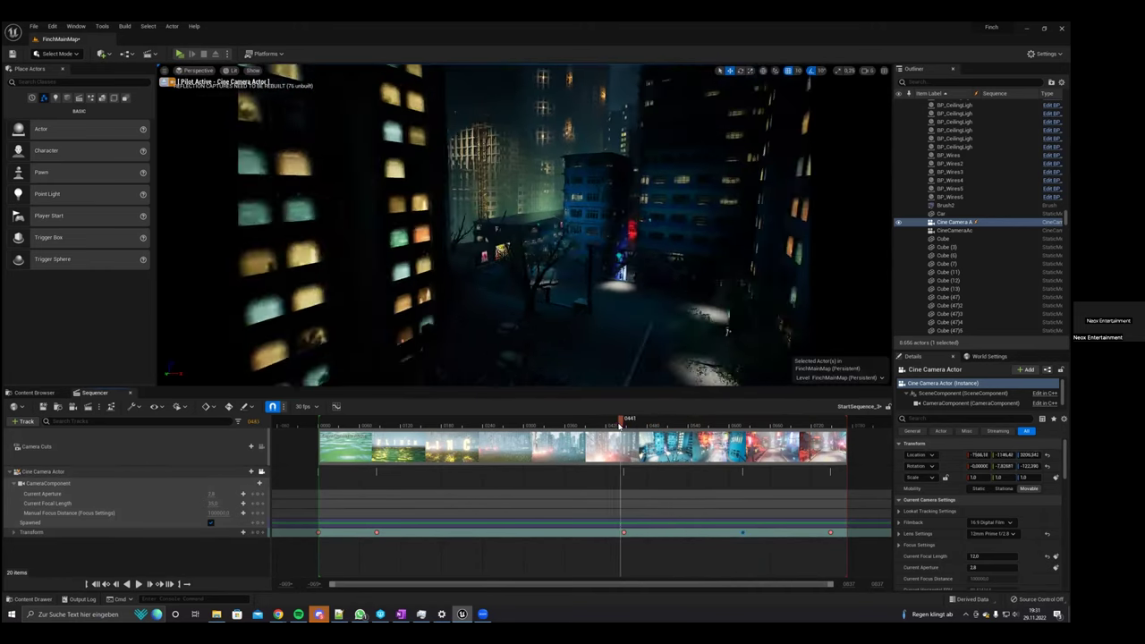
pyautogui.press('space')
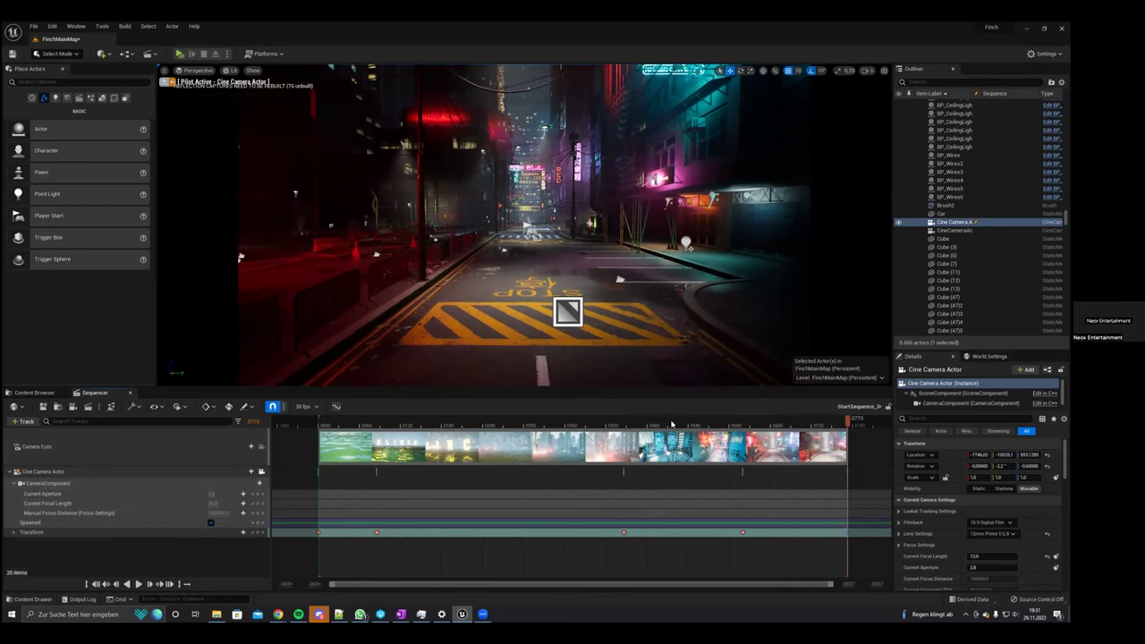
# Review the retimed flight, first from the high-rise keyframe at about frame 442 and again from the start.
pyautogui.click(623, 427)
pyautogui.press('space')
pyautogui.click(320, 420)
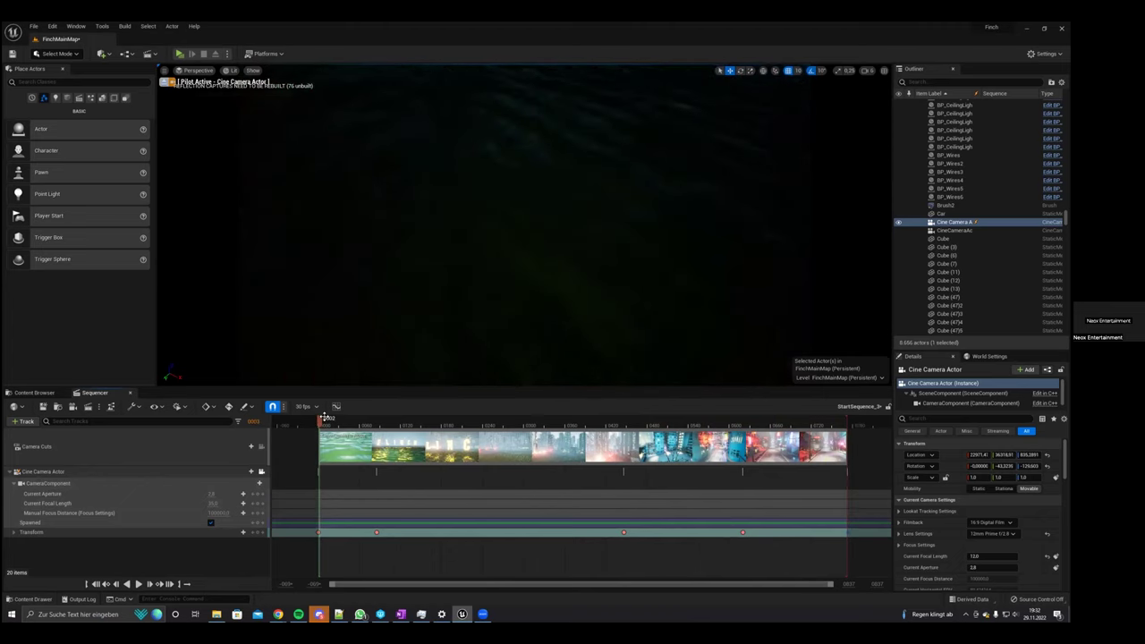
pyautogui.press('space')
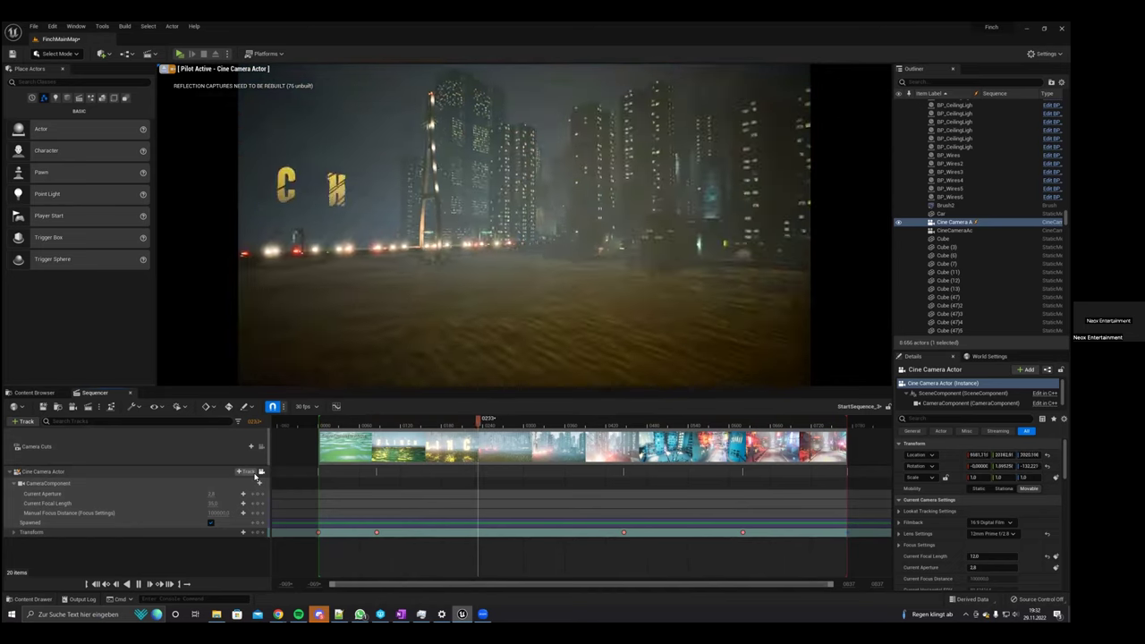
pyautogui.click(326, 425)
# Stop piloting the cine camera, select the flinch_logo lettering floating above the bridge and turn off its Visible property.
pyautogui.click(261, 471)
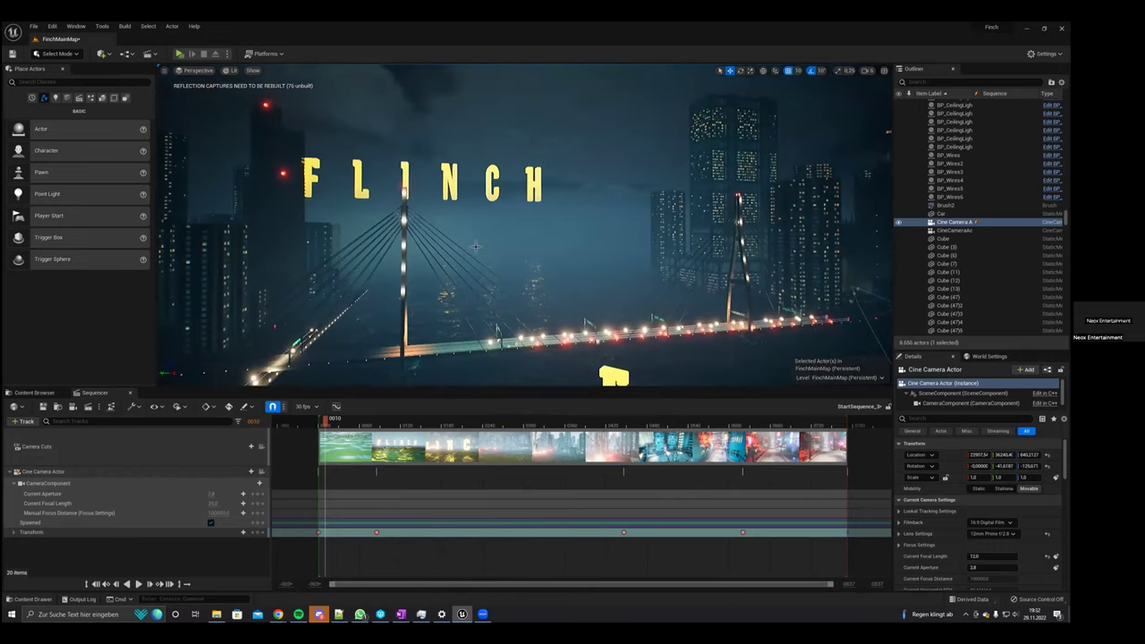
pyautogui.click(493, 182)
pyautogui.press('e')
pyautogui.moveTo(493, 177); pyautogui.dragTo(491, 168, button='right')
pyautogui.click(541, 186)
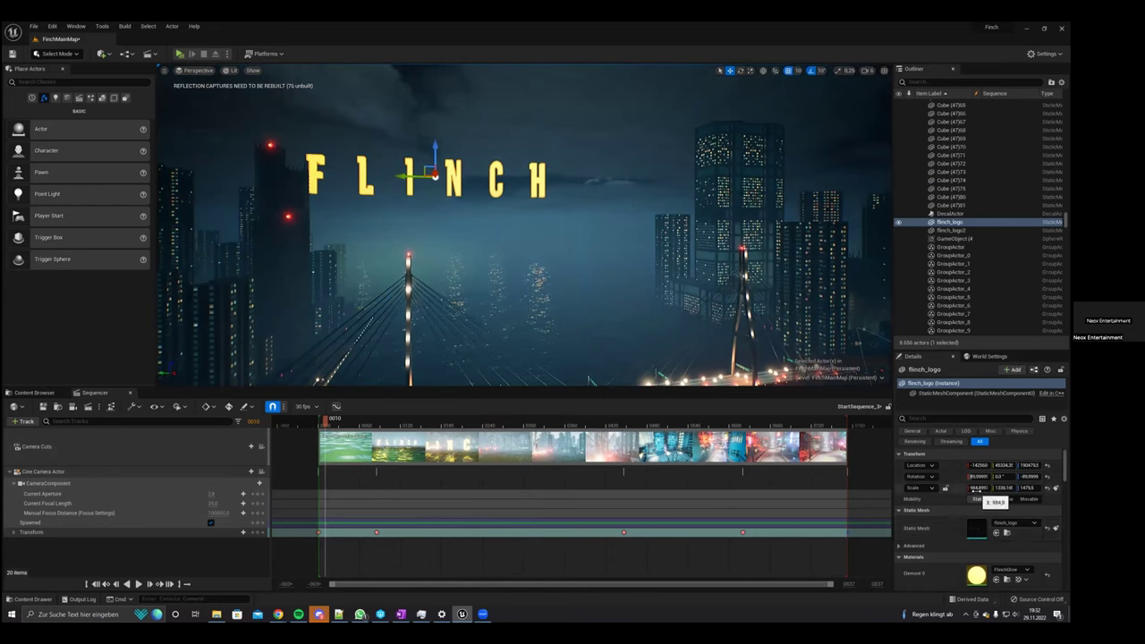
pyautogui.scroll(-2, 978, 517)
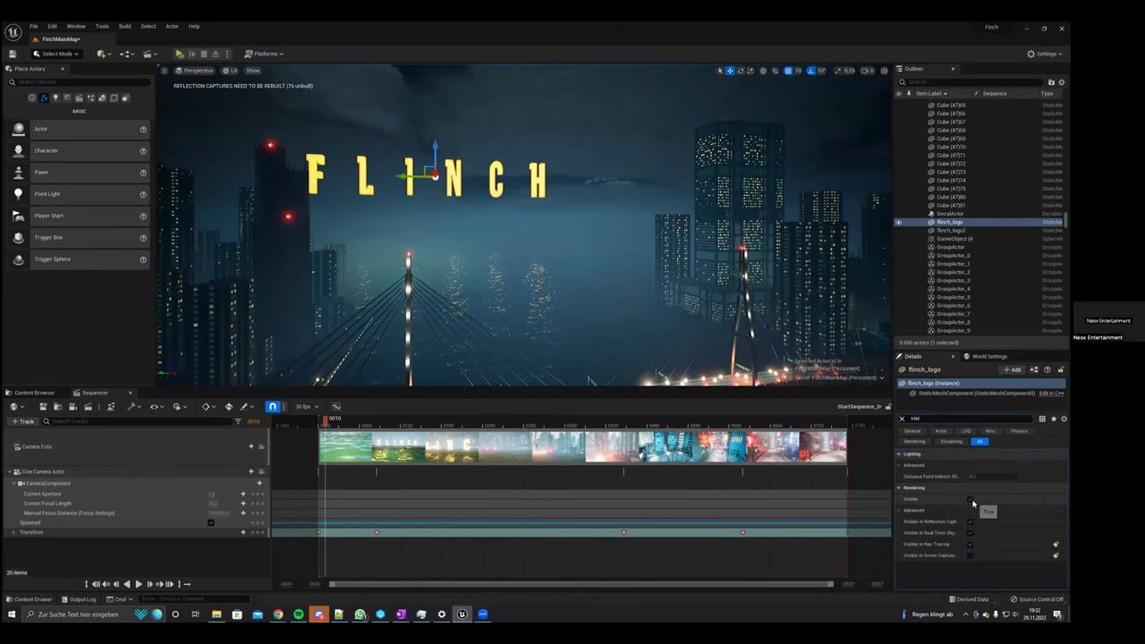
pyautogui.click(971, 500)
# Search the Outliner for "cue", select the ambient sound actor and locate its intro cue asset in the project content.
pyautogui.moveTo(617, 312); pyautogui.dragTo(669, 344, button='right')
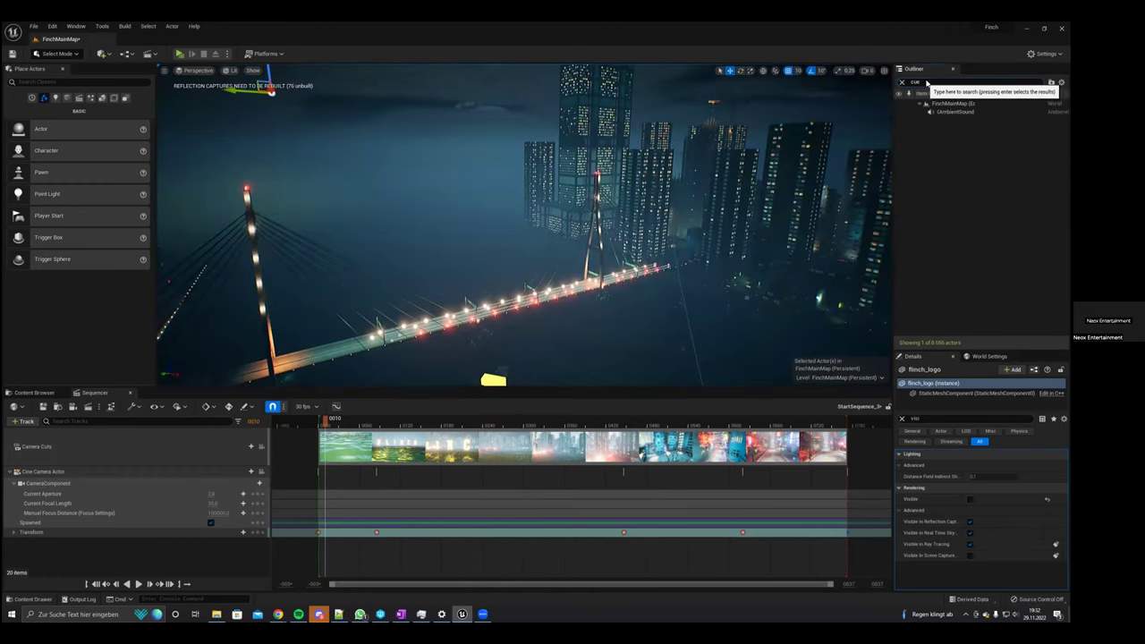
pyautogui.press('Return')
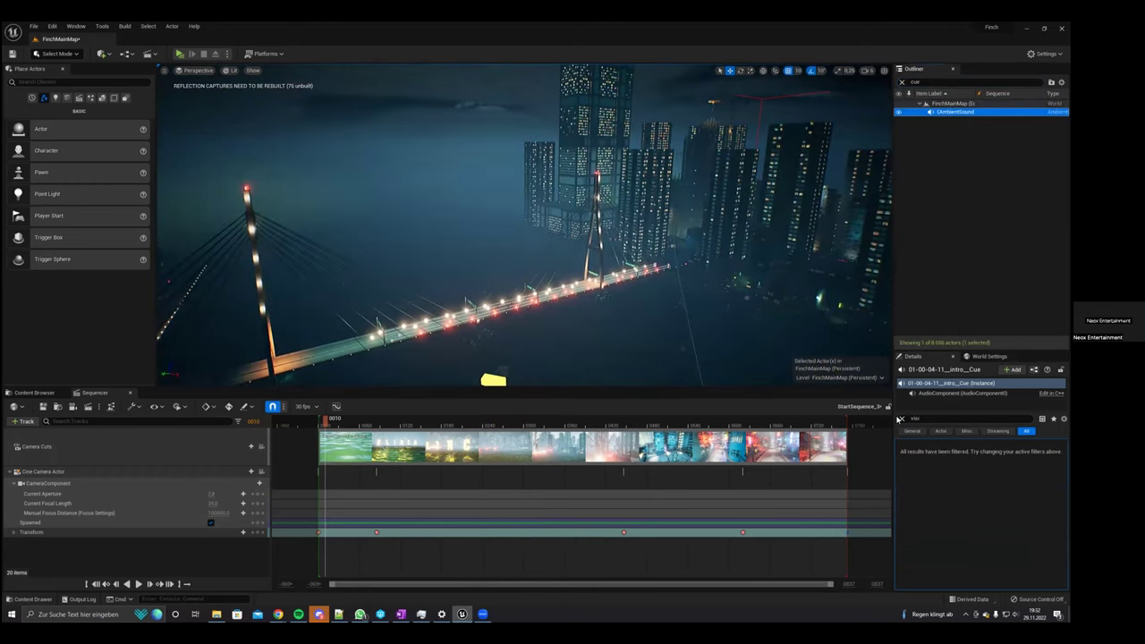
pyautogui.click(902, 419)
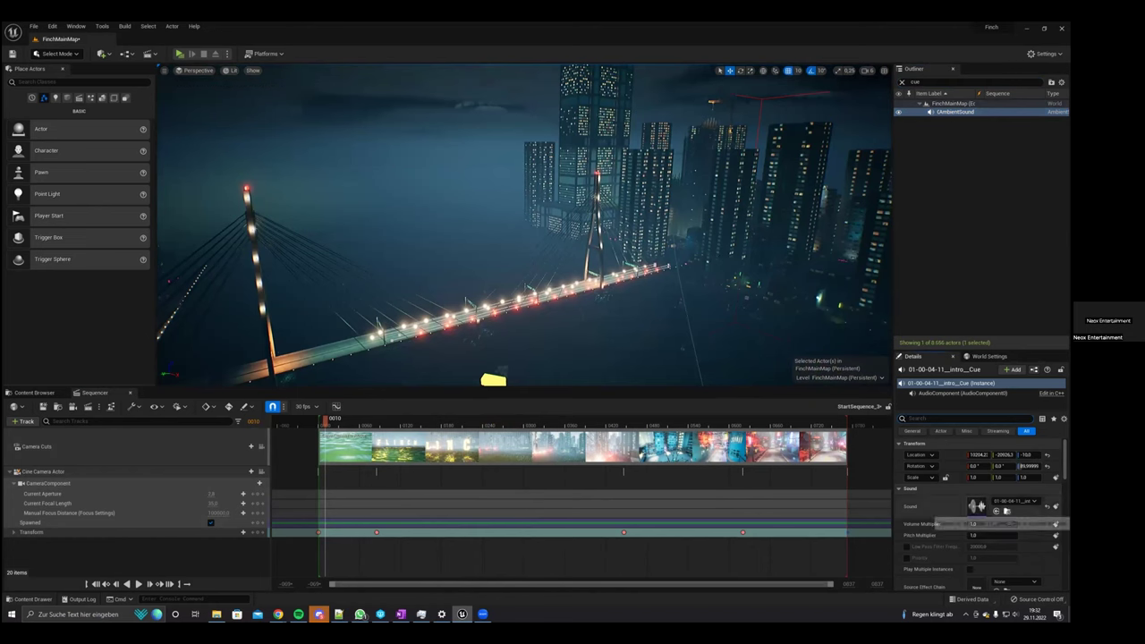
pyautogui.click(997, 511)
# Import the downloaded 01-16-56-10_watching_short WAV file from the web browser into the project's Content folder.
pyautogui.scroll(-3, 445, 495)
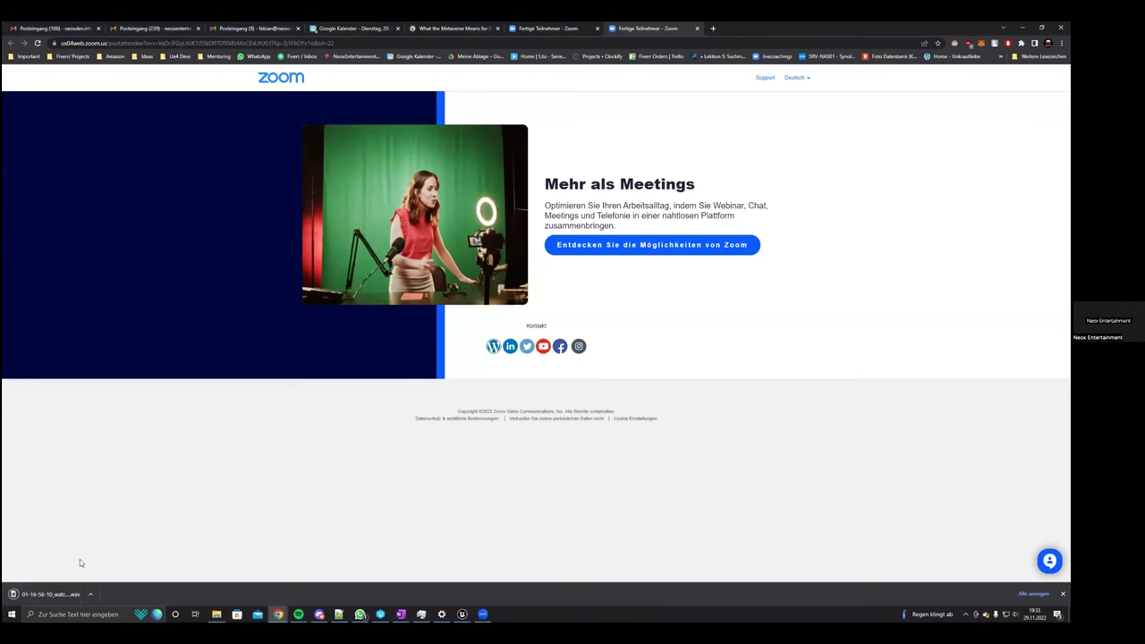
pyautogui.click(462, 614)
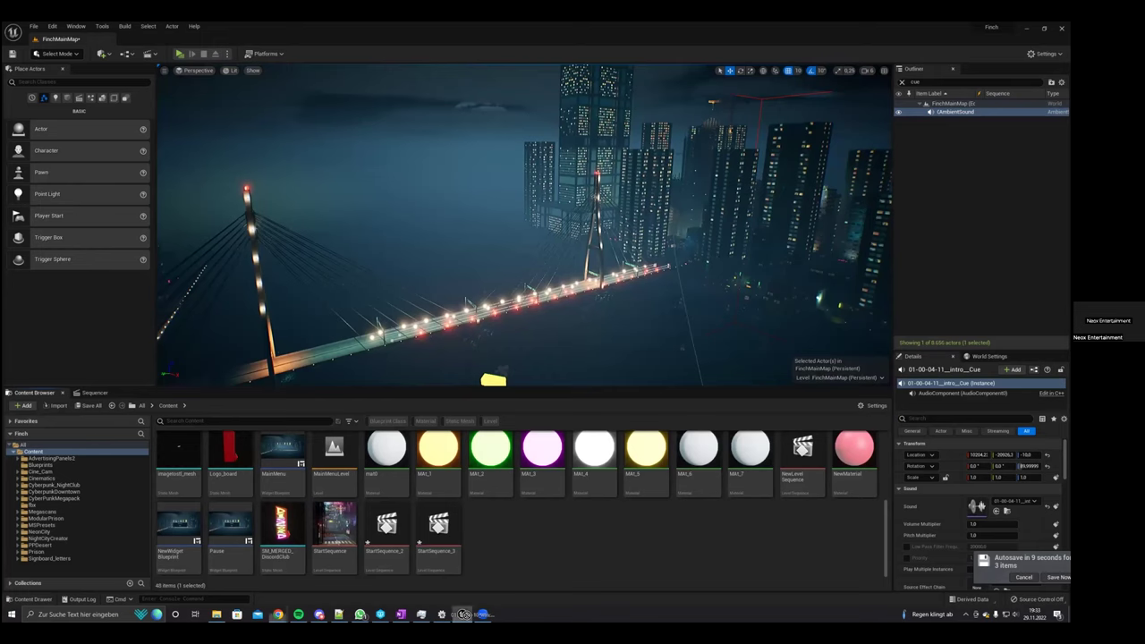
pyautogui.moveTo(504, 552); pyautogui.dragTo(509, 547)
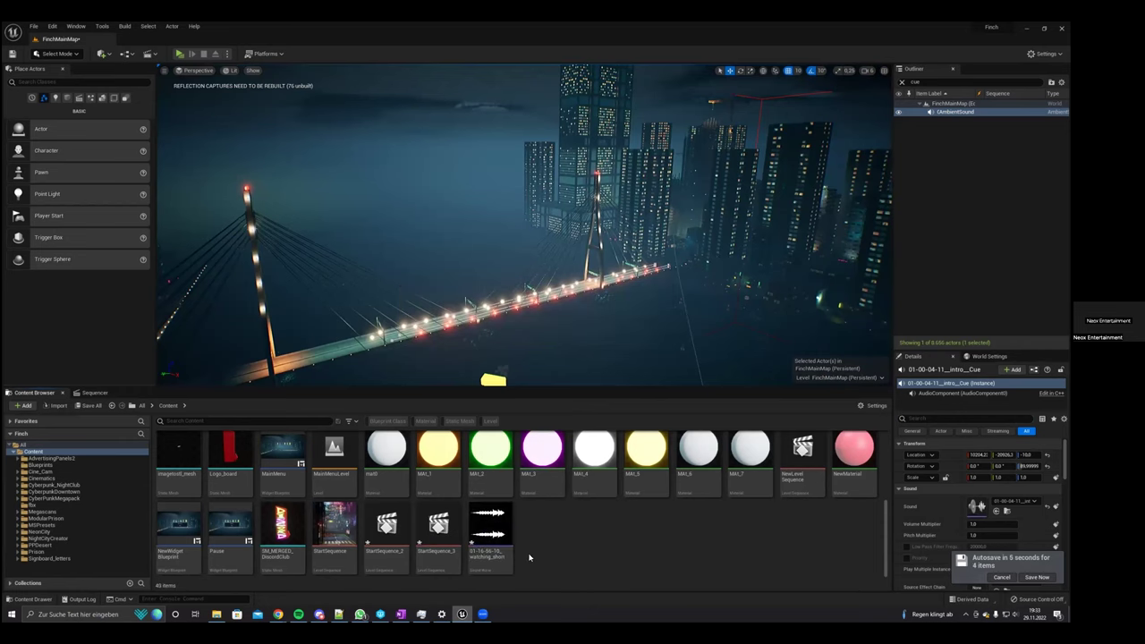
# Create a sound cue from the imported 01-16-56-10_watching_short wave and assign it as the ambient sound actor's Sound.
pyautogui.rightClick(487, 541)
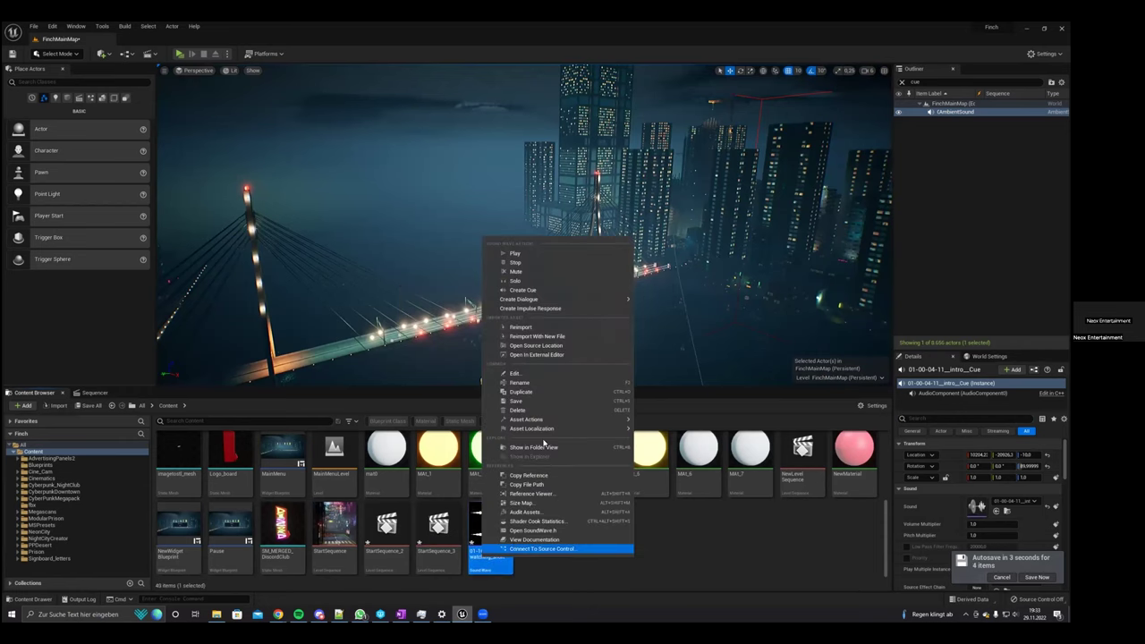
pyautogui.click(535, 291)
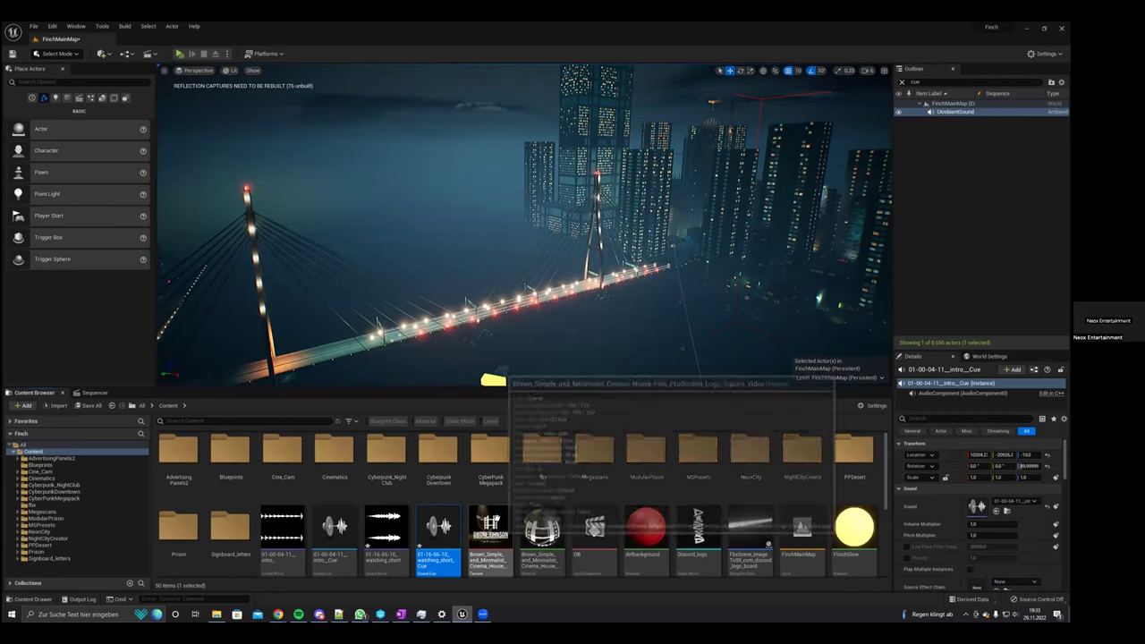
pyautogui.click(499, 524)
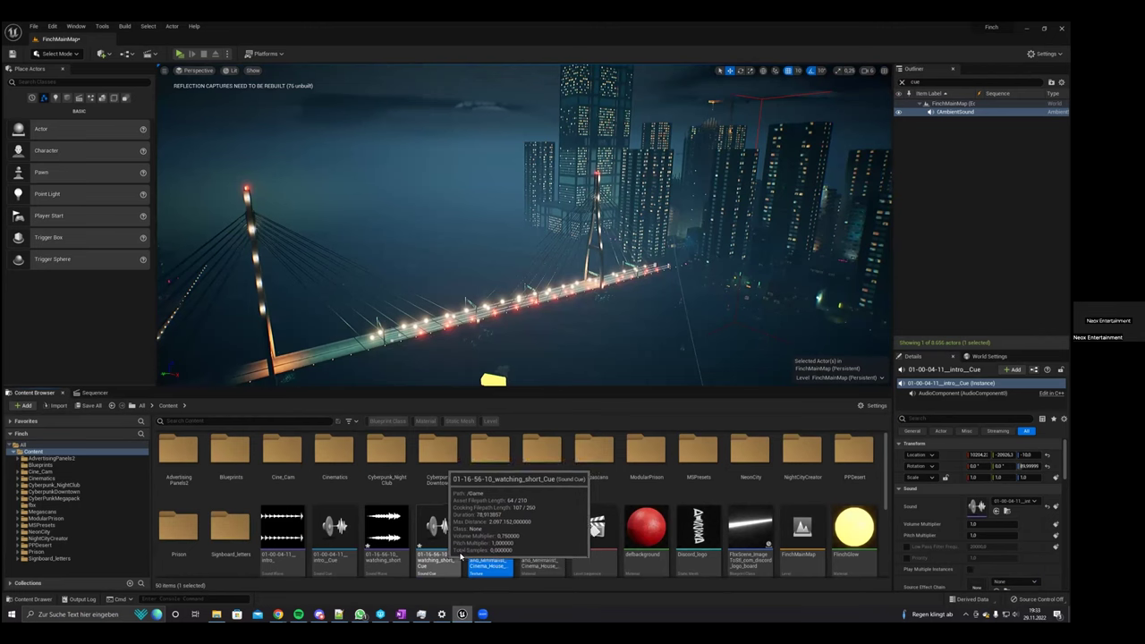
pyautogui.moveTo(439, 560); pyautogui.dragTo(1001, 505)
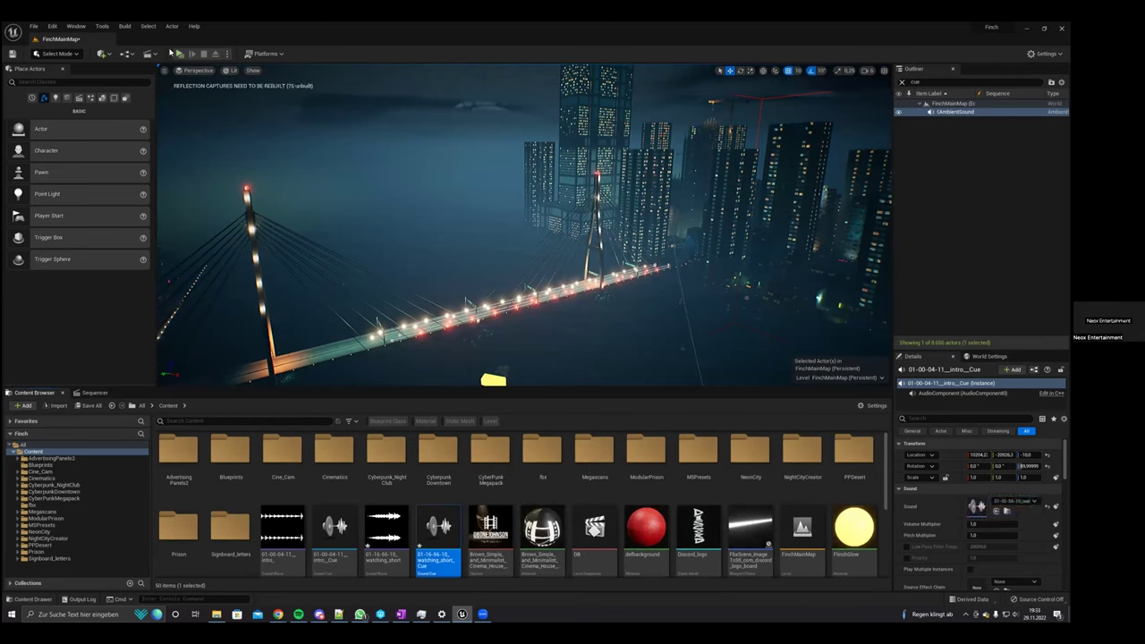
# Search the Outliner for "sequence", select the level sequence actor and set its Level Sequence Asset to StartSequence_3.
pyautogui.click(926, 82)
pyautogui.click(970, 112)
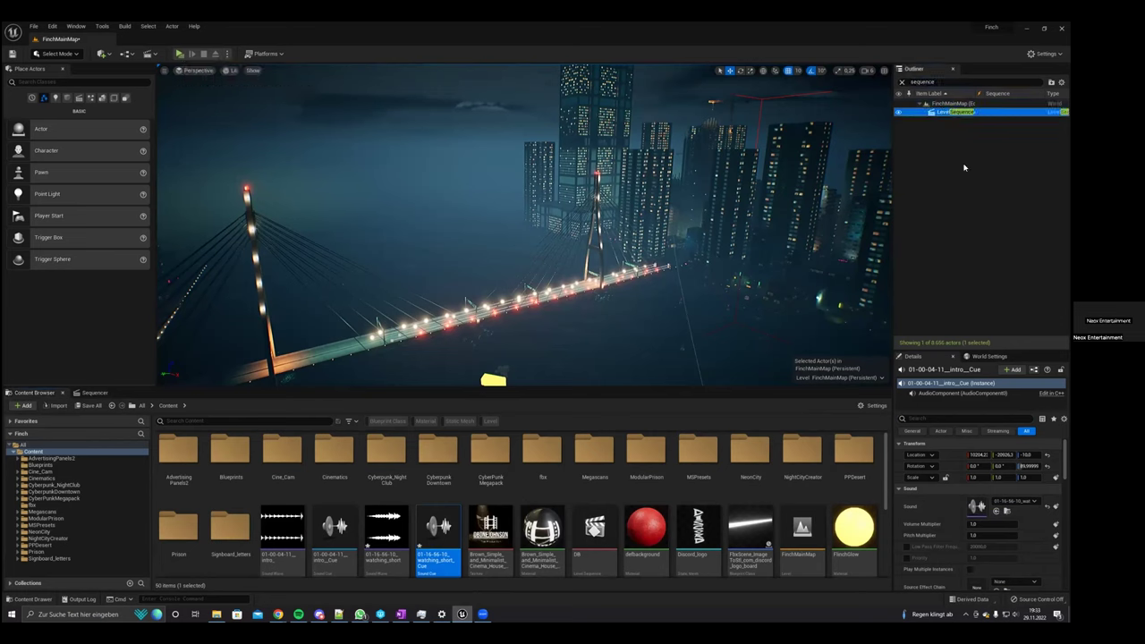
pyautogui.click(1007, 511)
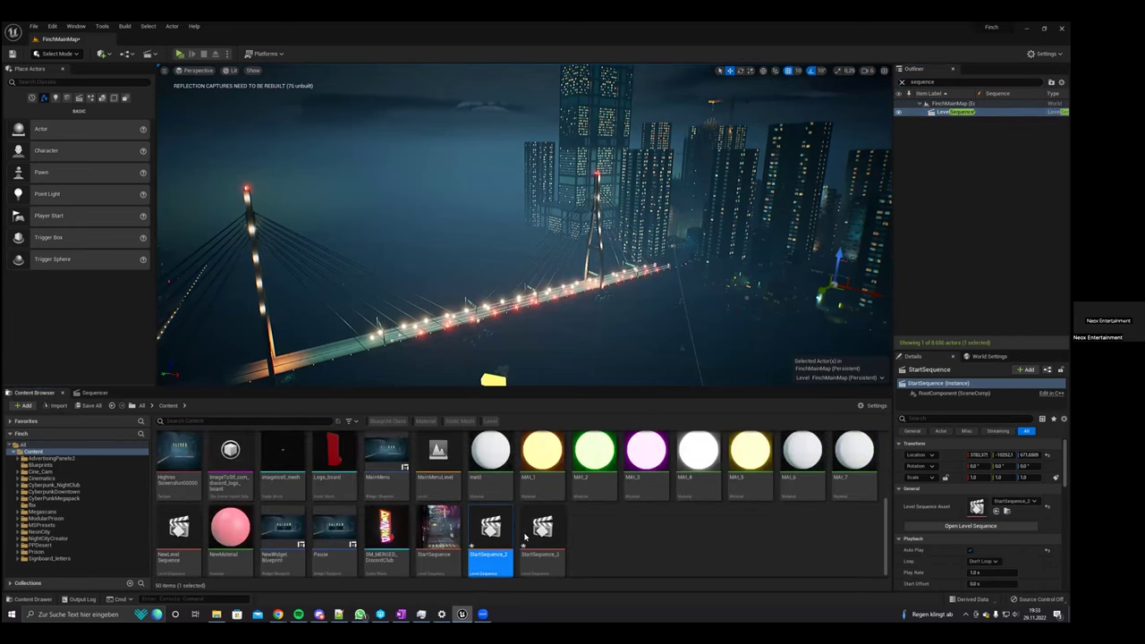
pyautogui.moveTo(535, 539); pyautogui.dragTo(988, 510)
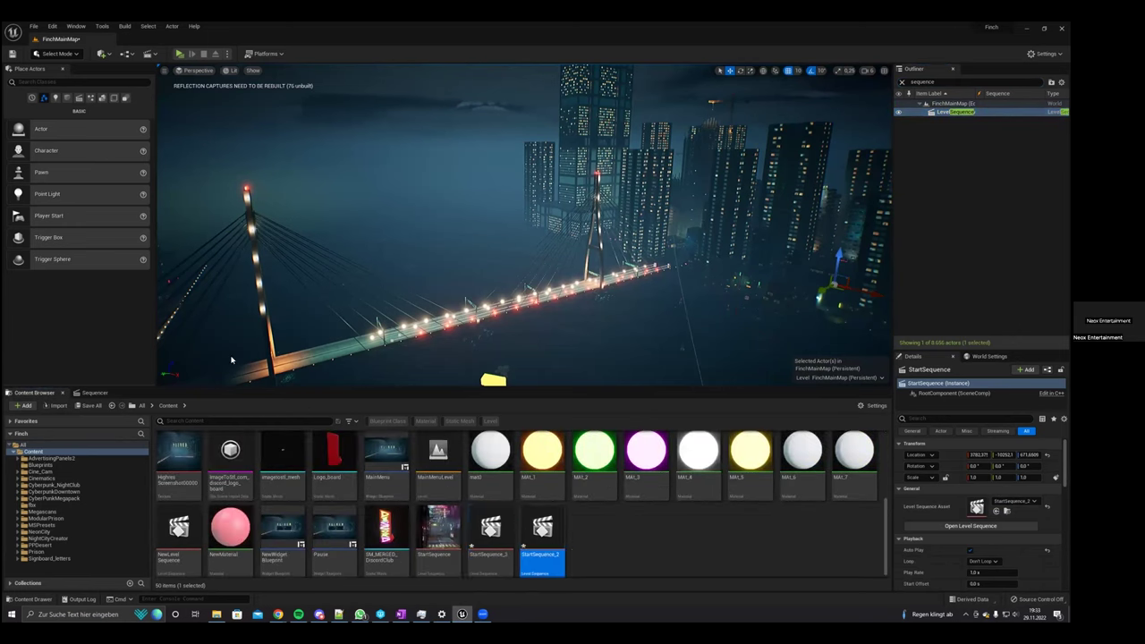
# Save all modified content, including FlinchMainMap and StartSequence_3, then test the intro in a preview window and end the session.
pyautogui.click(92, 405)
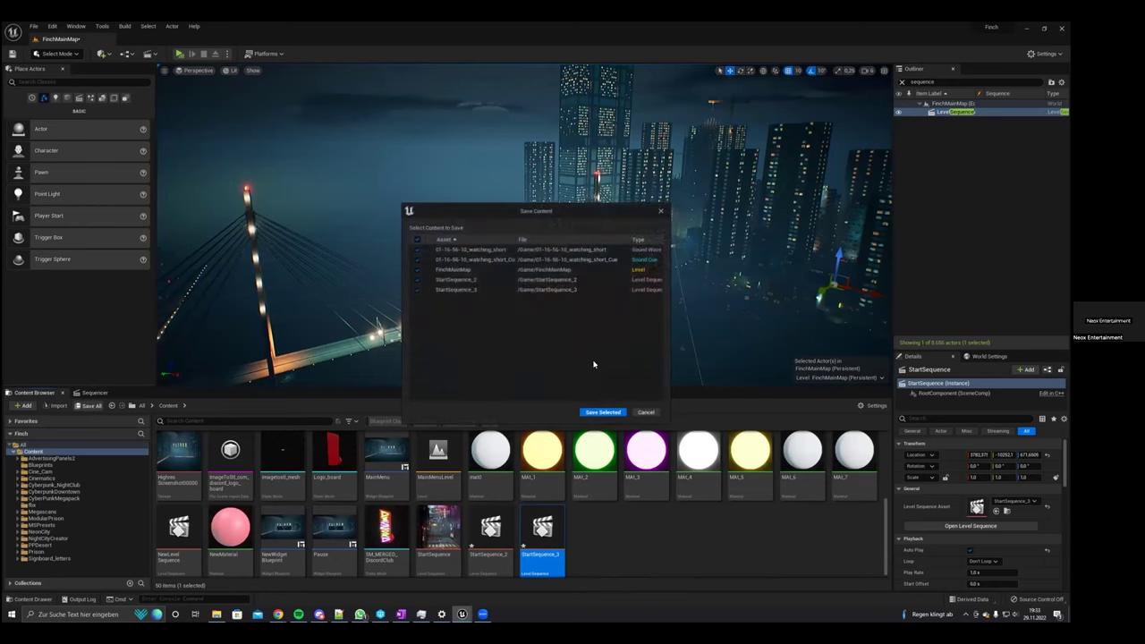
pyautogui.click(607, 412)
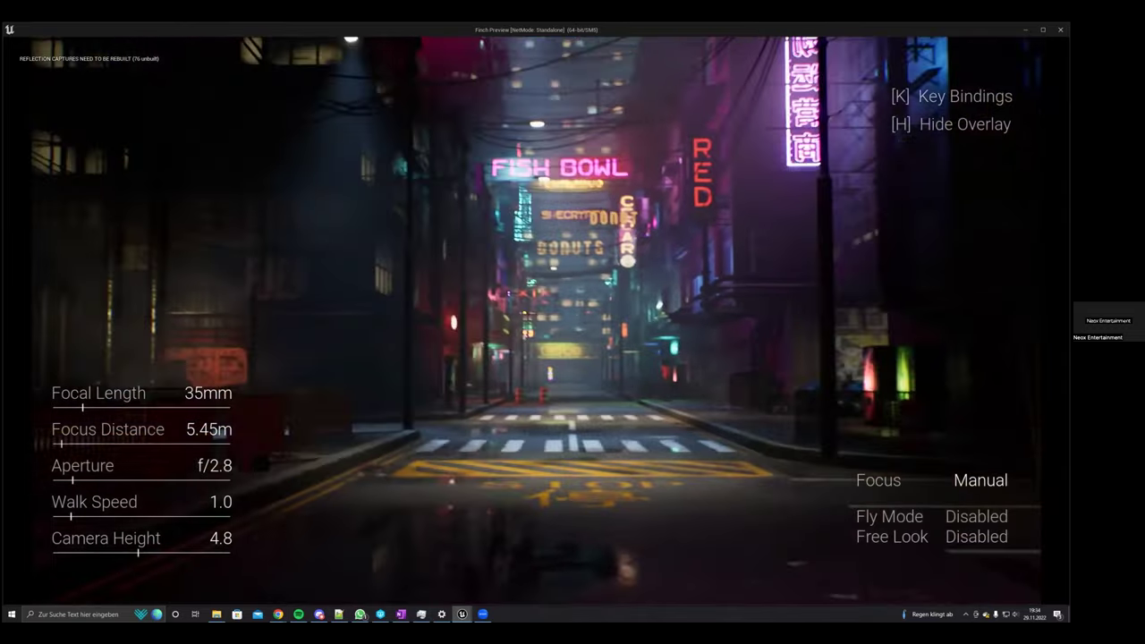
pyautogui.press('Escape')
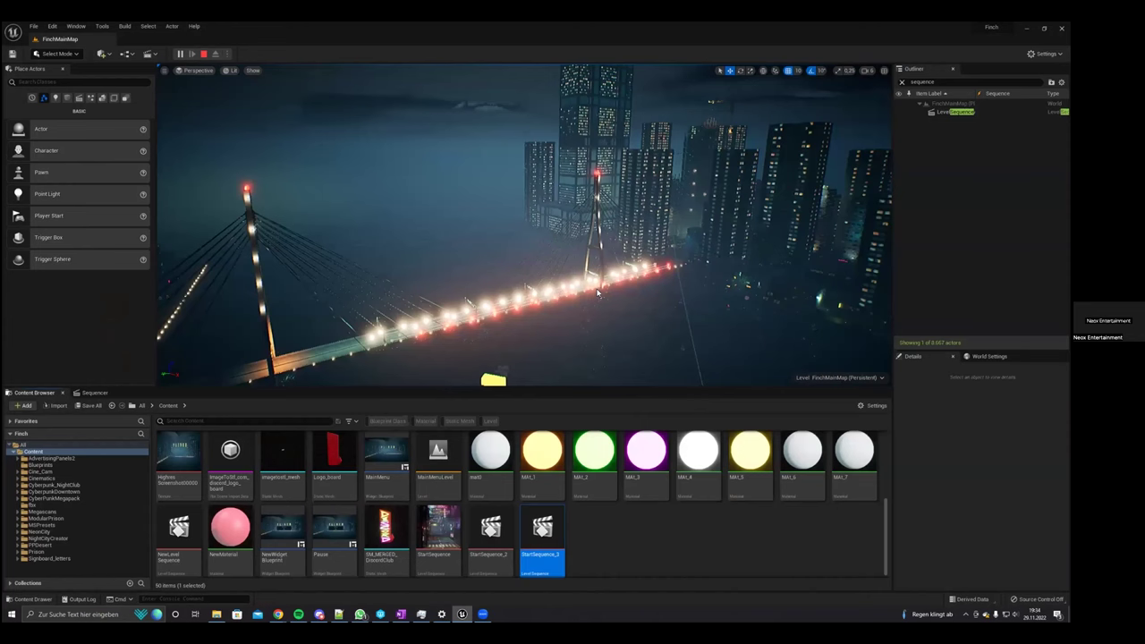
pyautogui.press('Escape')
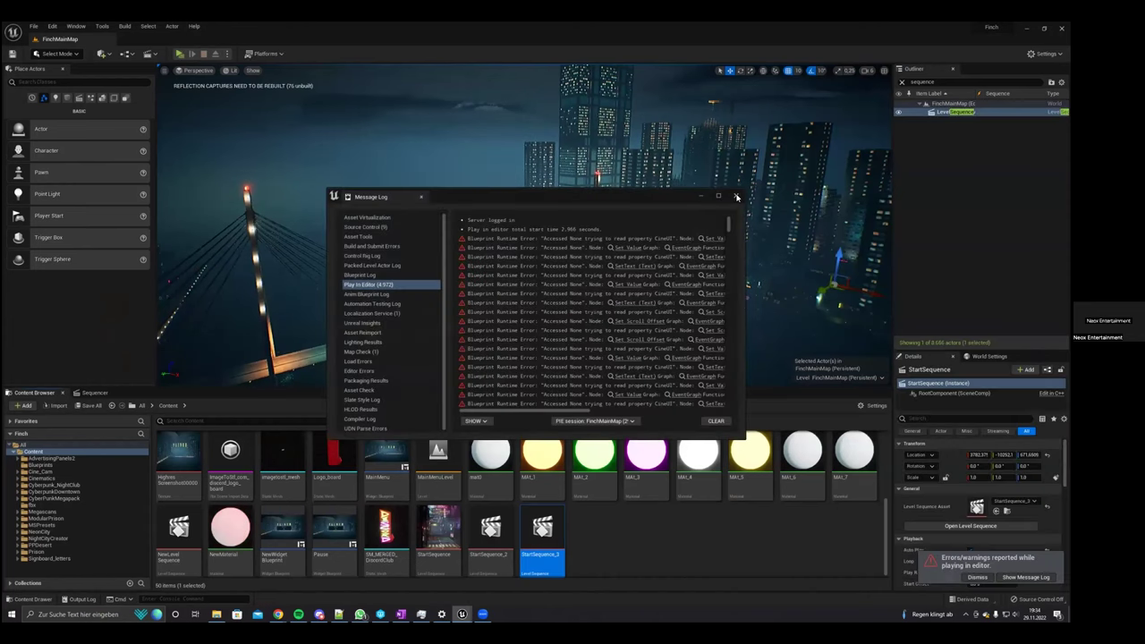
# Close the message log and fly the editor view from the bridge to the rooftops among the city high-rises.
pyautogui.press('w')
pyautogui.moveTo(524, 225); pyautogui.dragTo(657, 232, button='right')
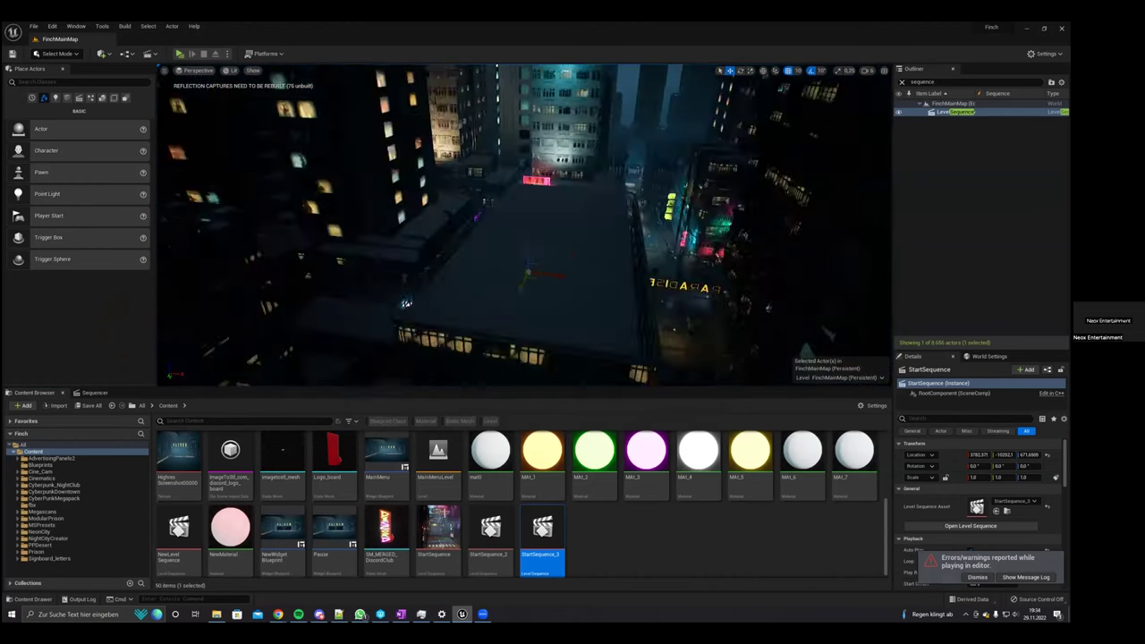